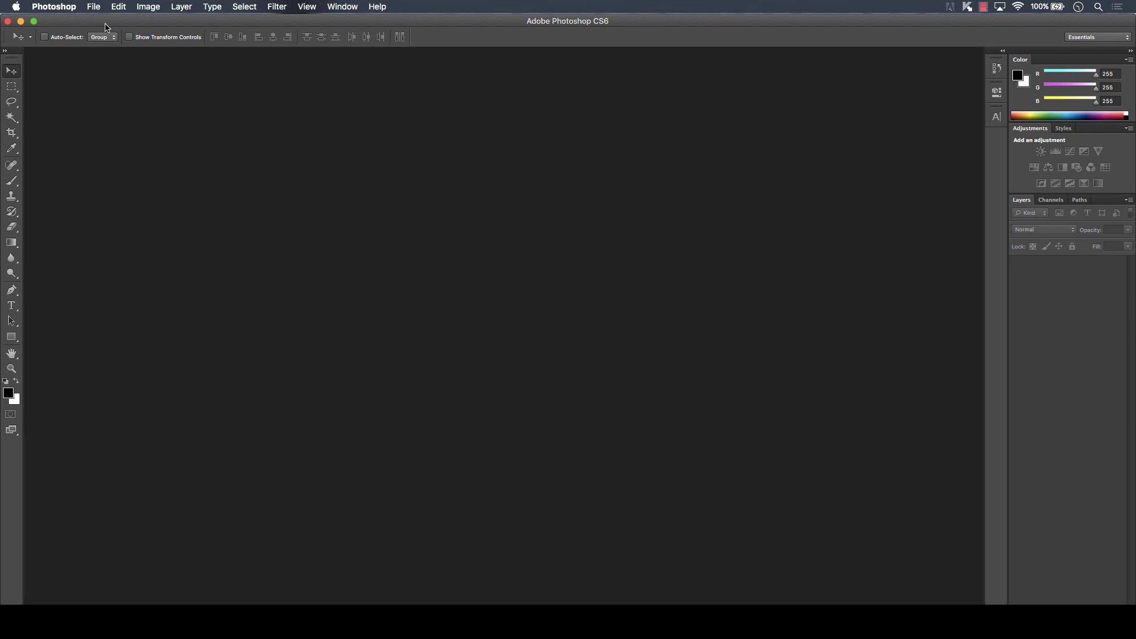
Create a new 1280 x 720 pixel document at 300 pixels/inch with transparent background contents.
click(94, 8)
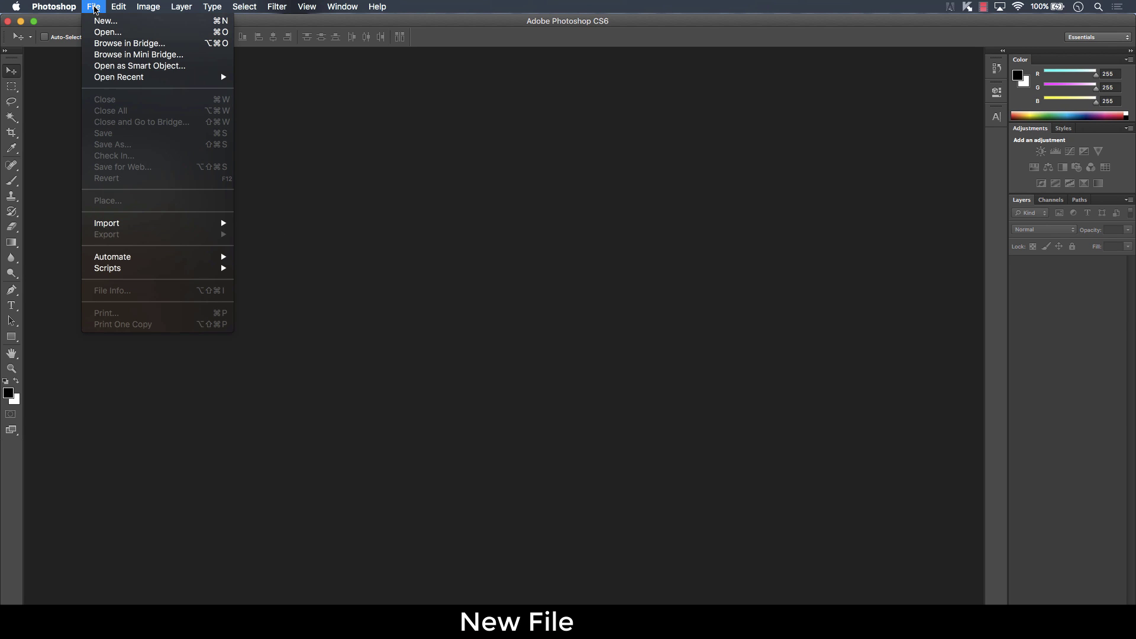
click(104, 20)
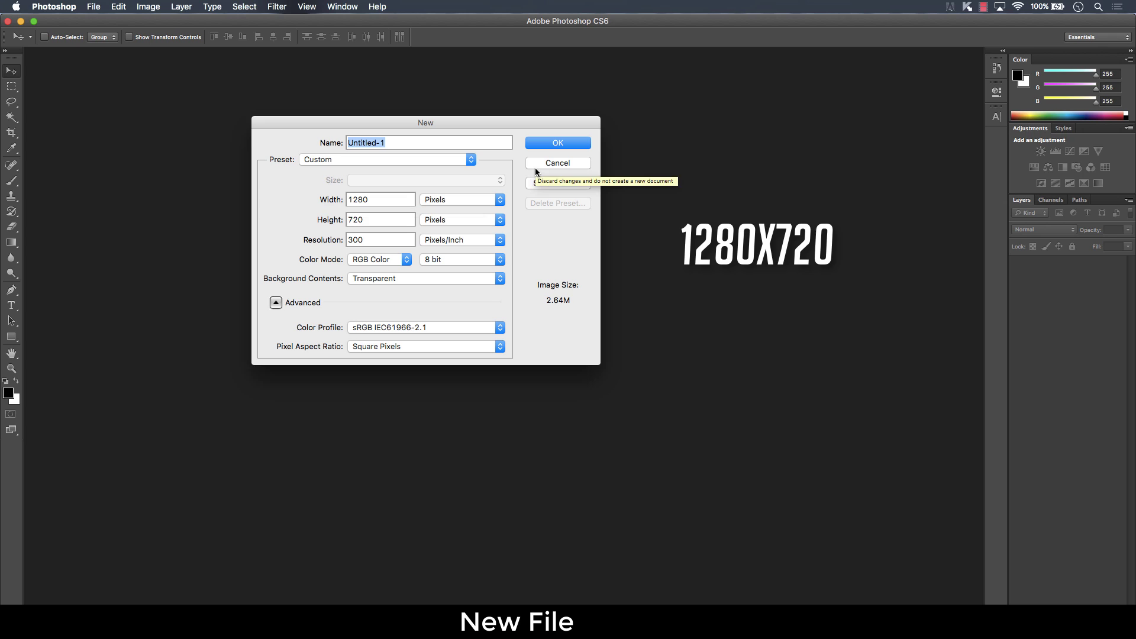
click(328, 225)
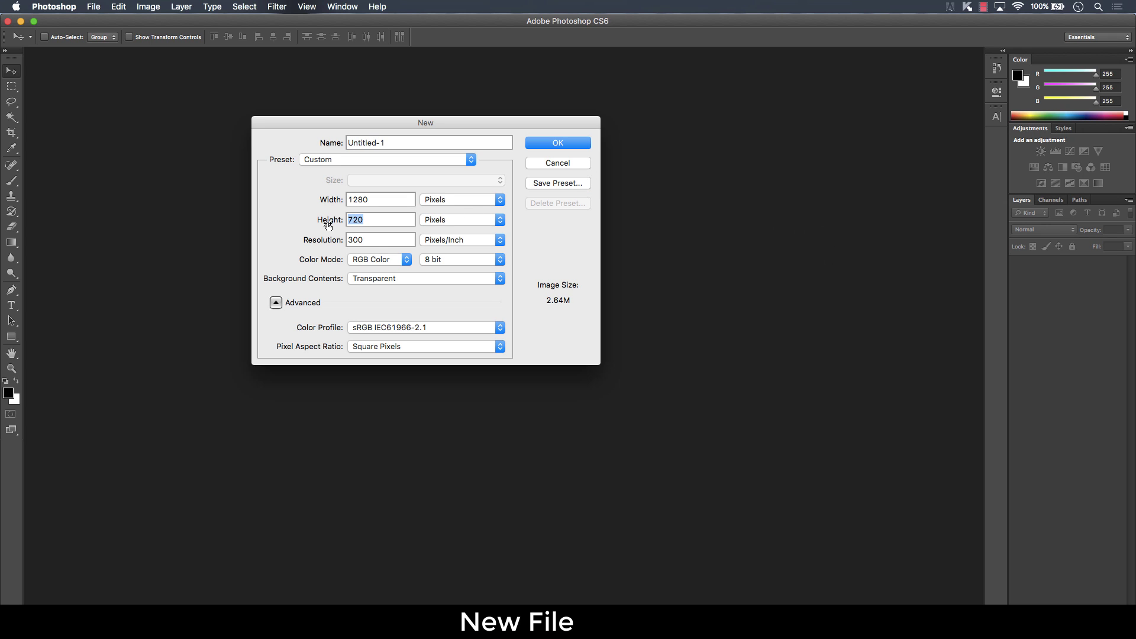
click(379, 278)
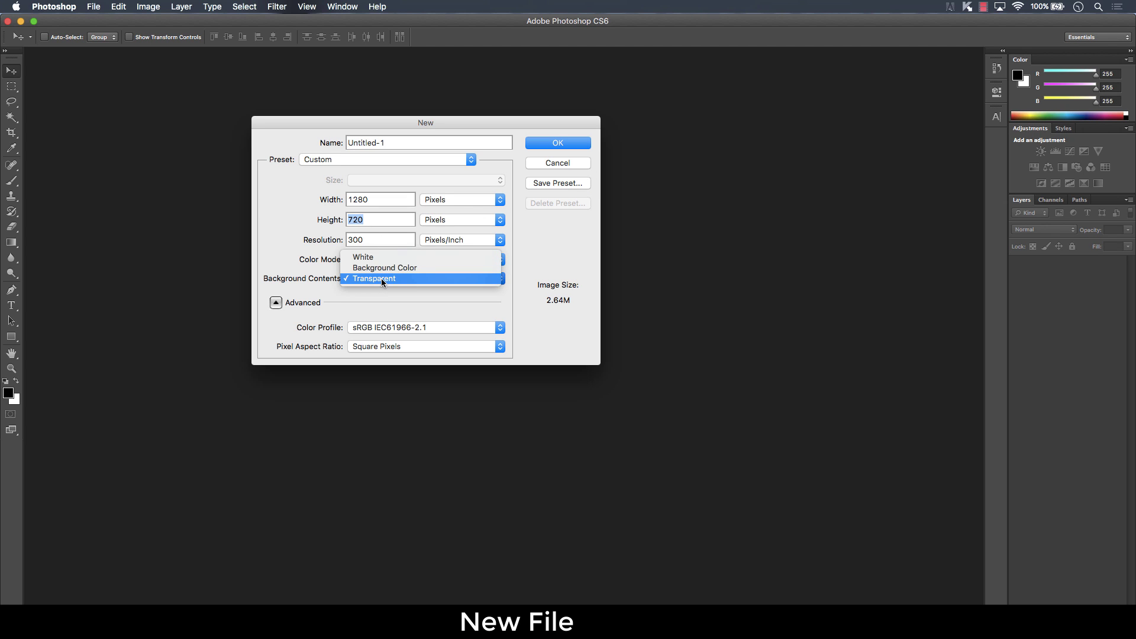
click(382, 278)
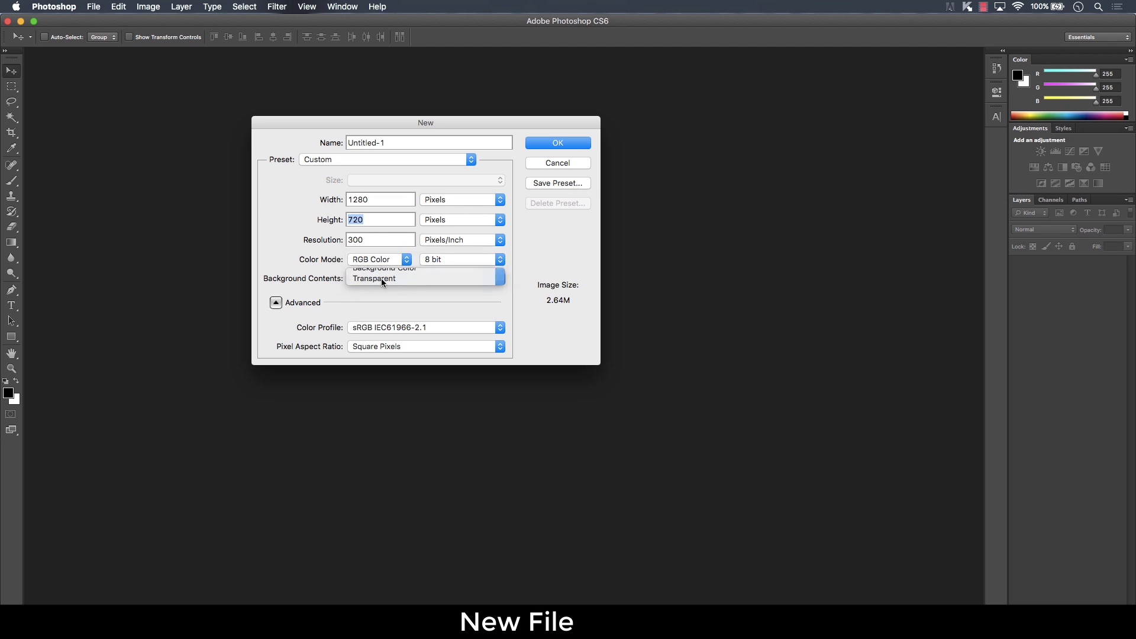
click(556, 145)
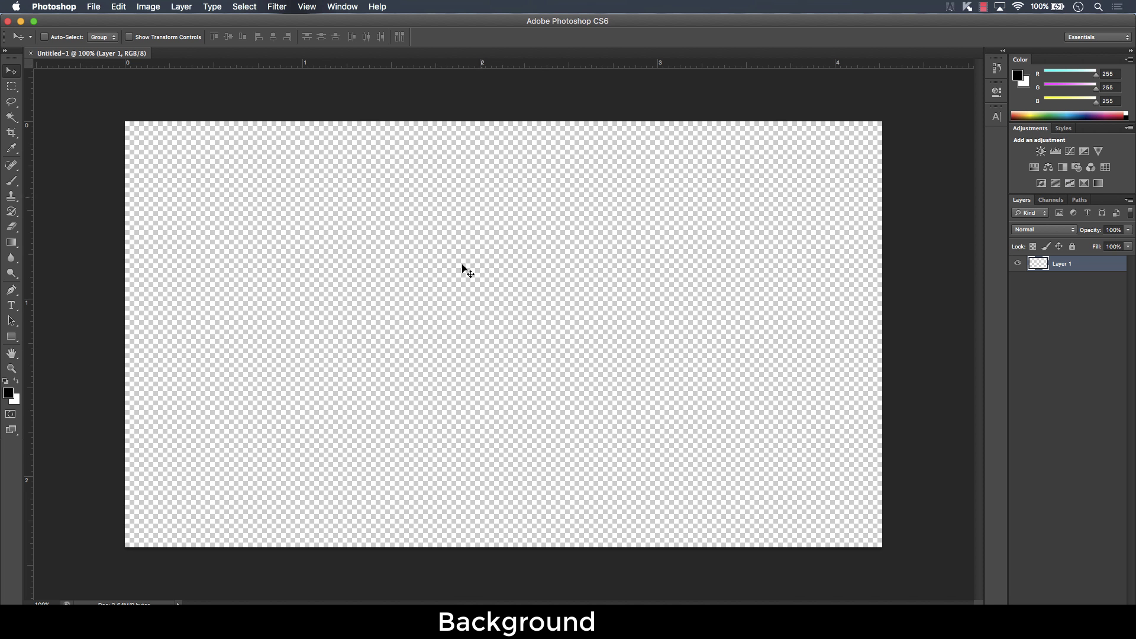
Open the Skin Pack file from the GFX Packs folder.
key(super+o)
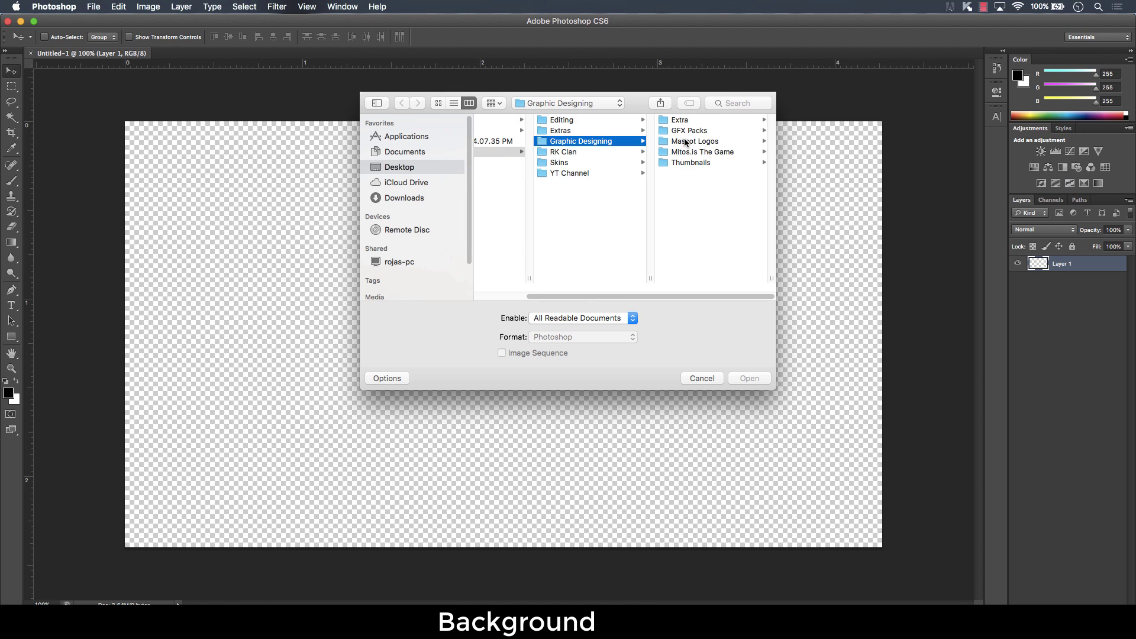
click(699, 130)
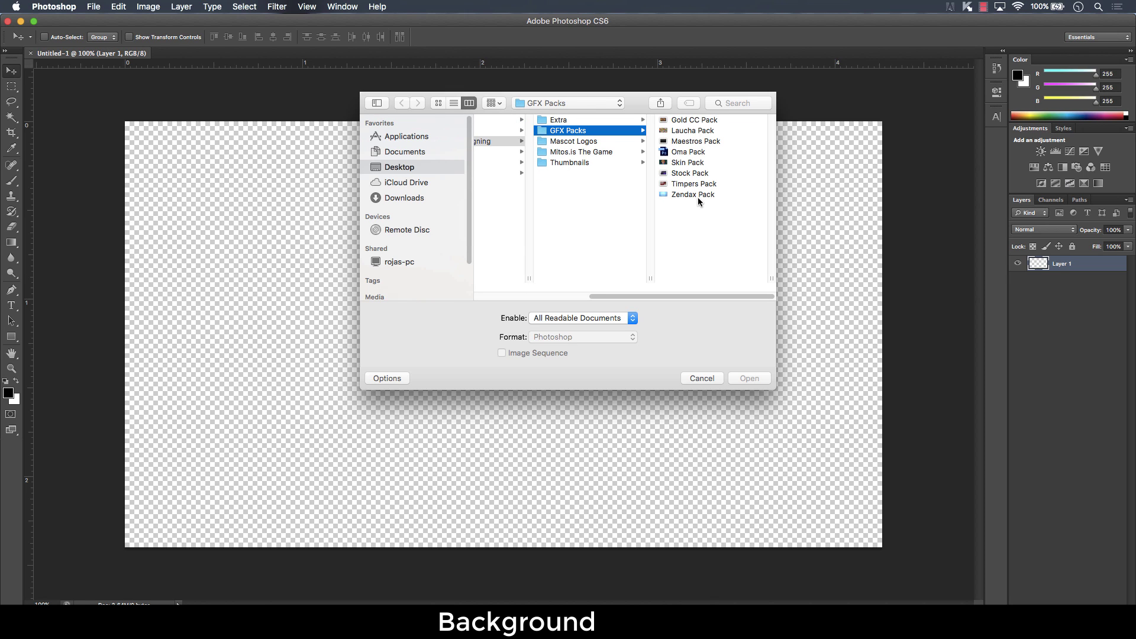
click(695, 165)
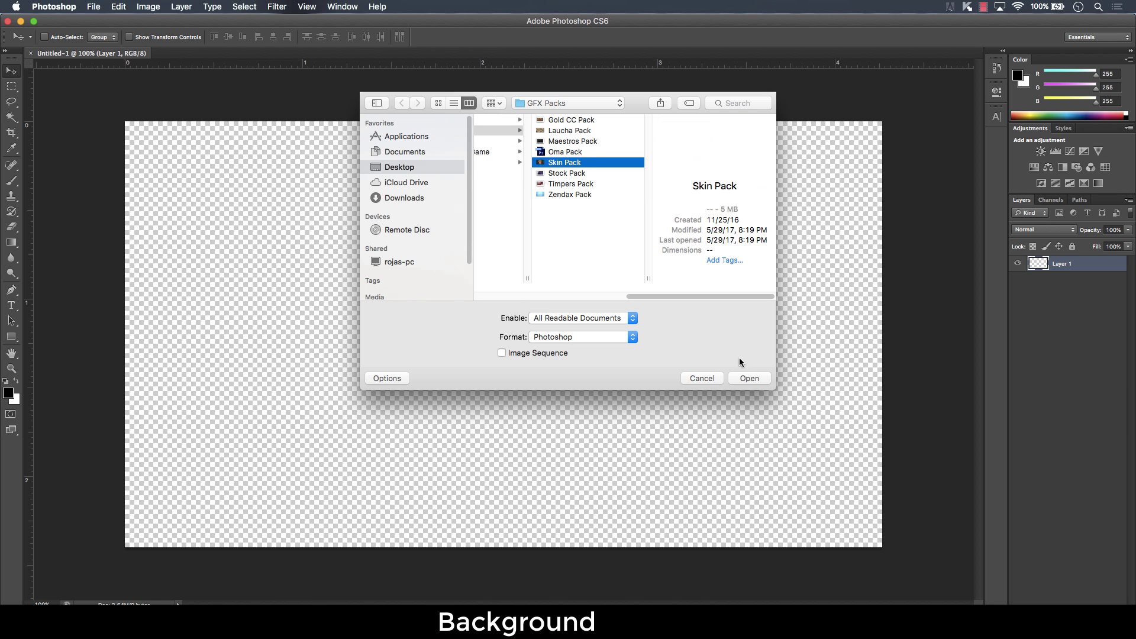
click(746, 379)
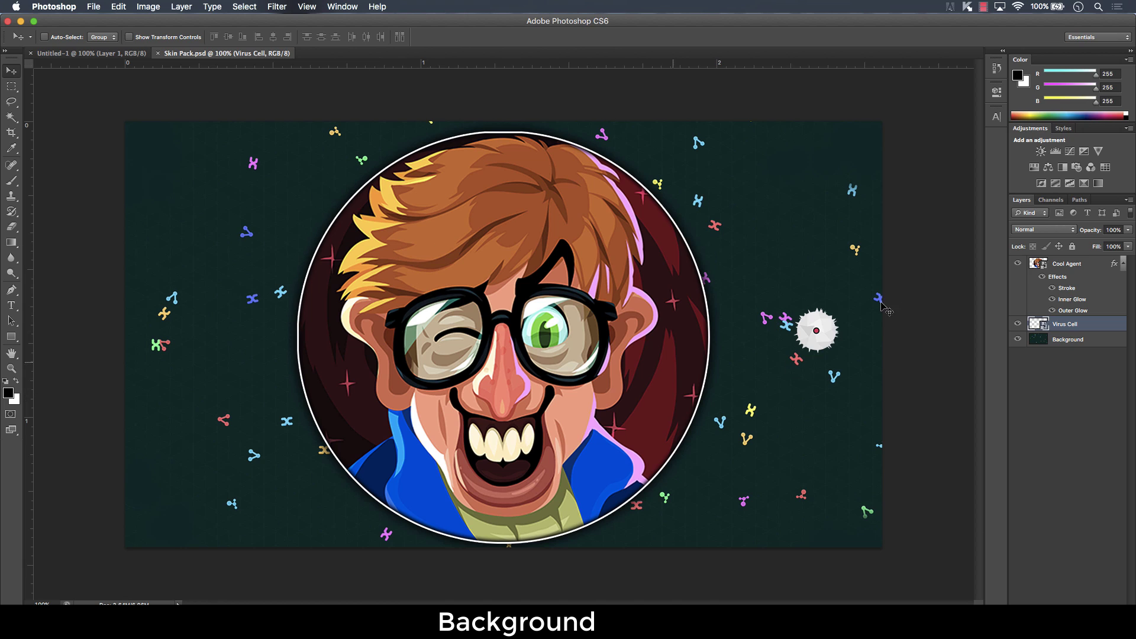
Copy the Background layer from Skin Pack.psd into Untitled-1 and transform it to fit the canvas.
click(1083, 343)
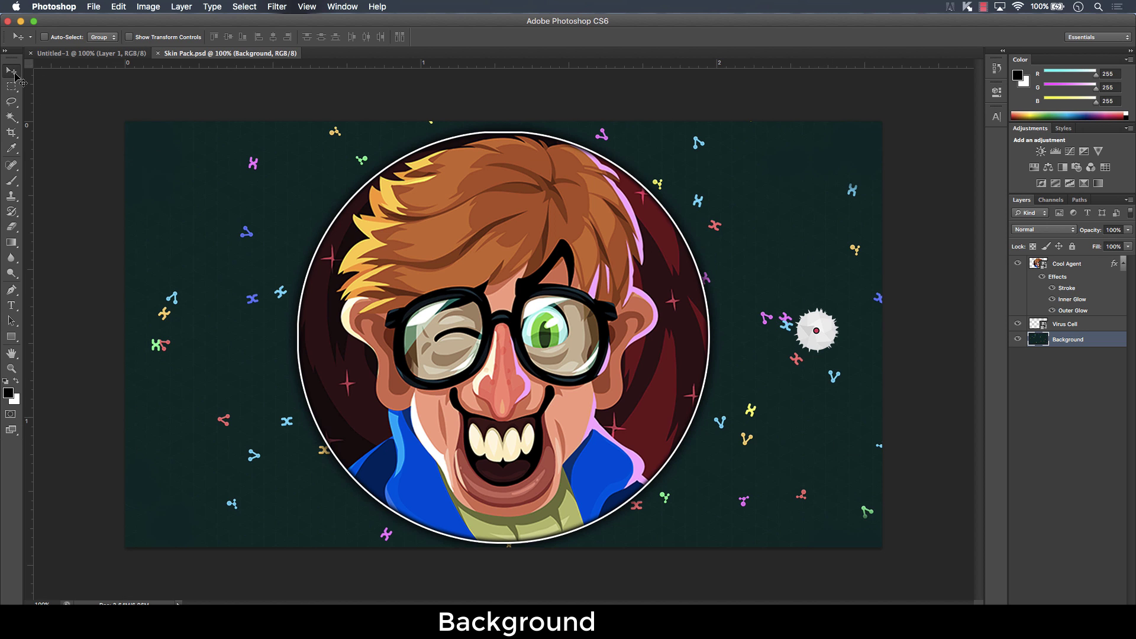
drag(812, 470, 744, 457)
drag(568, 428, 639, 449)
key(super+t)
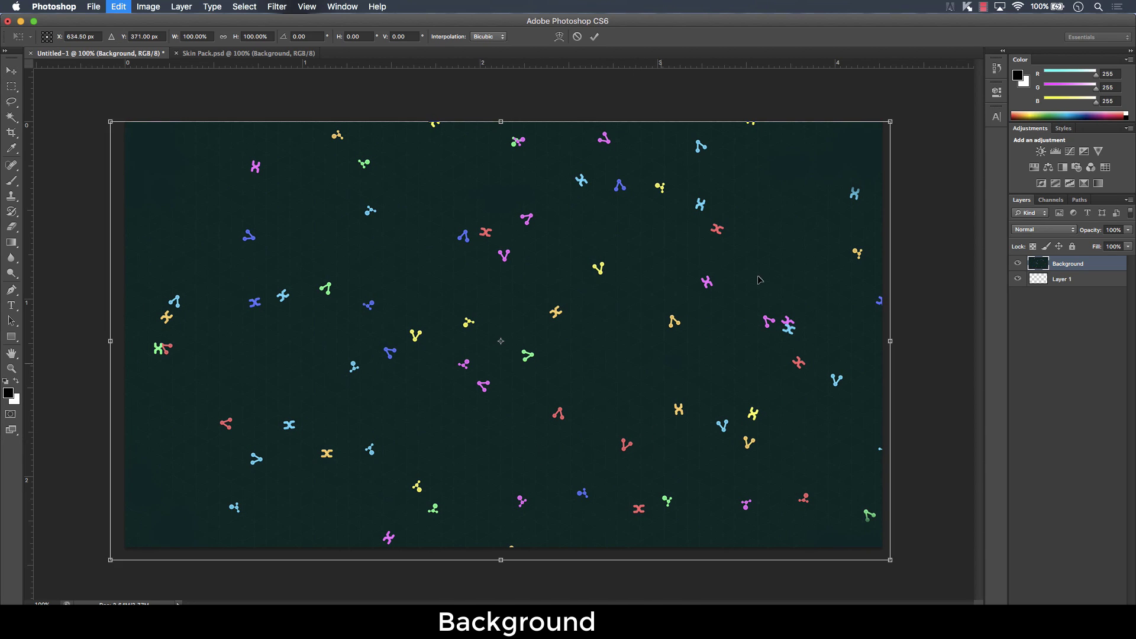
drag(891, 124, 892, 127)
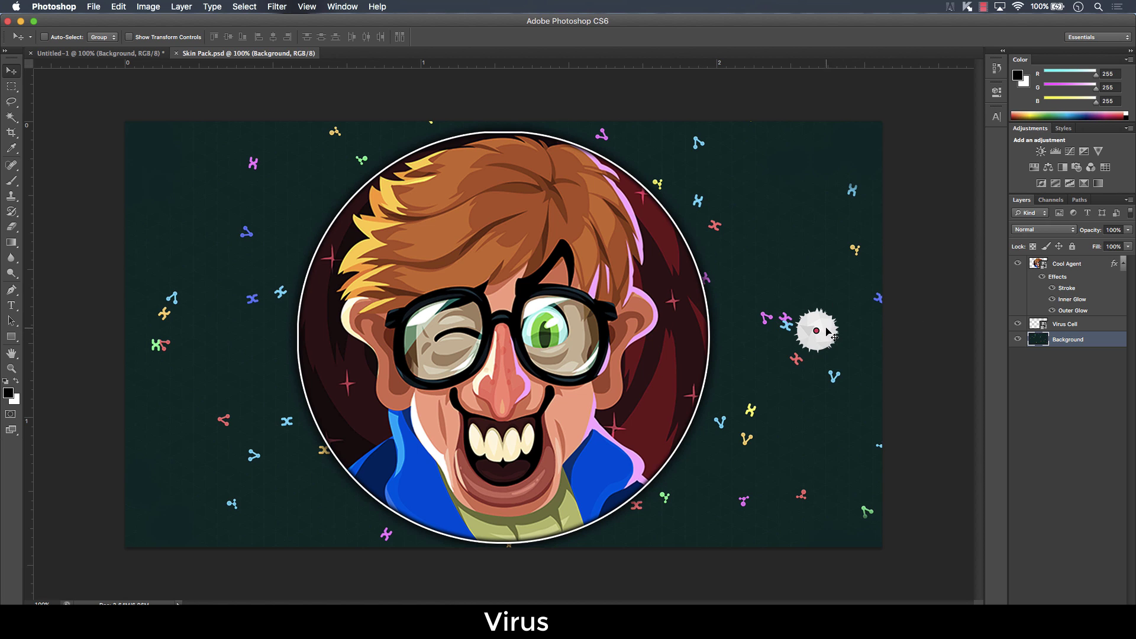
Copy the Virus Cell layer into Untitled-1 and duplicate it, placing one virus at the canvas's upper edge and one at its lower edge.
click(1055, 328)
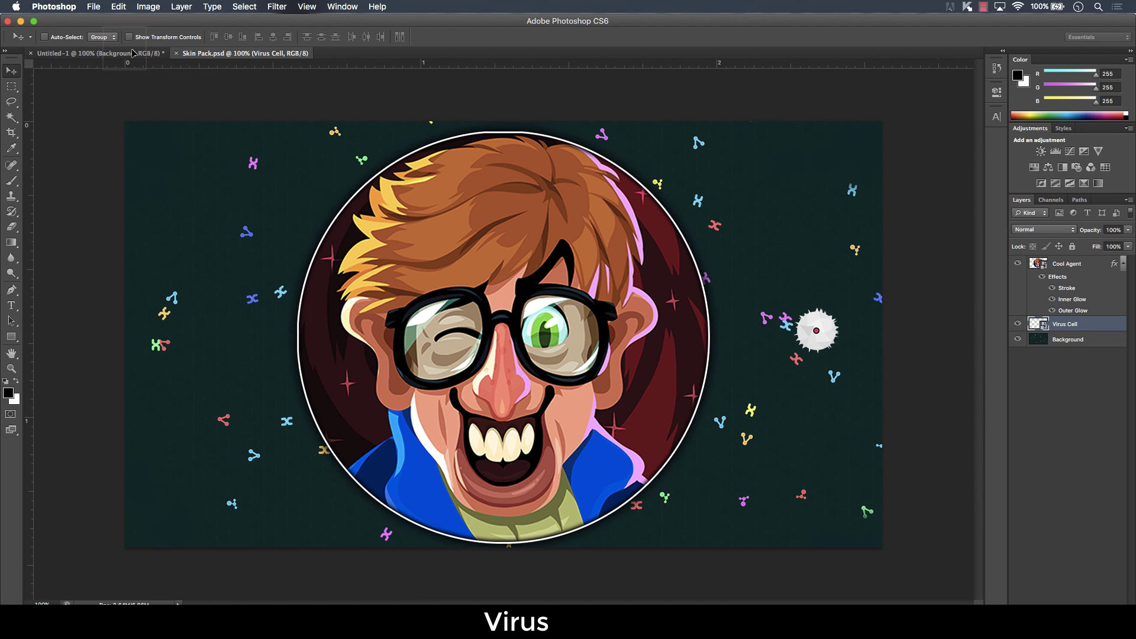
drag(125, 54, 312, 340)
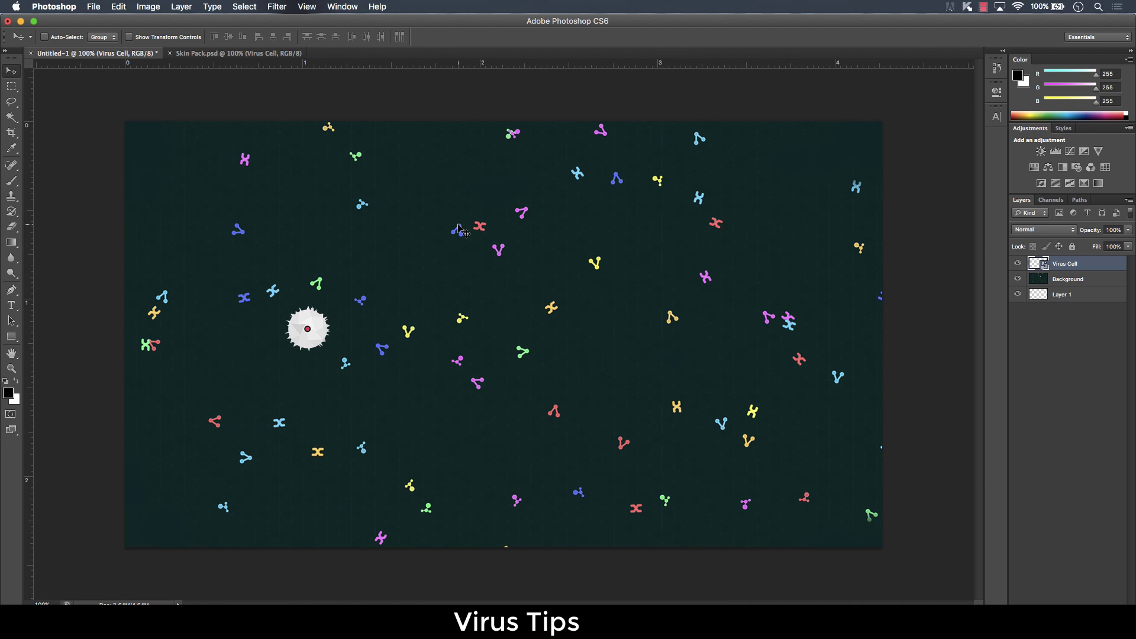
drag(307, 332, 339, 380)
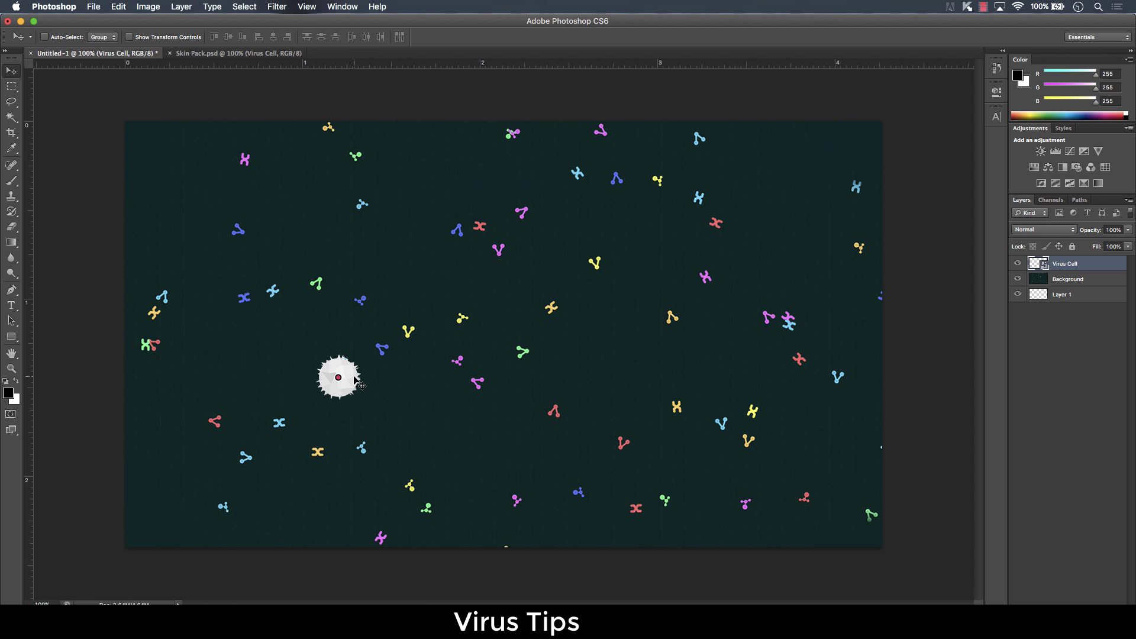
drag(354, 374, 302, 287)
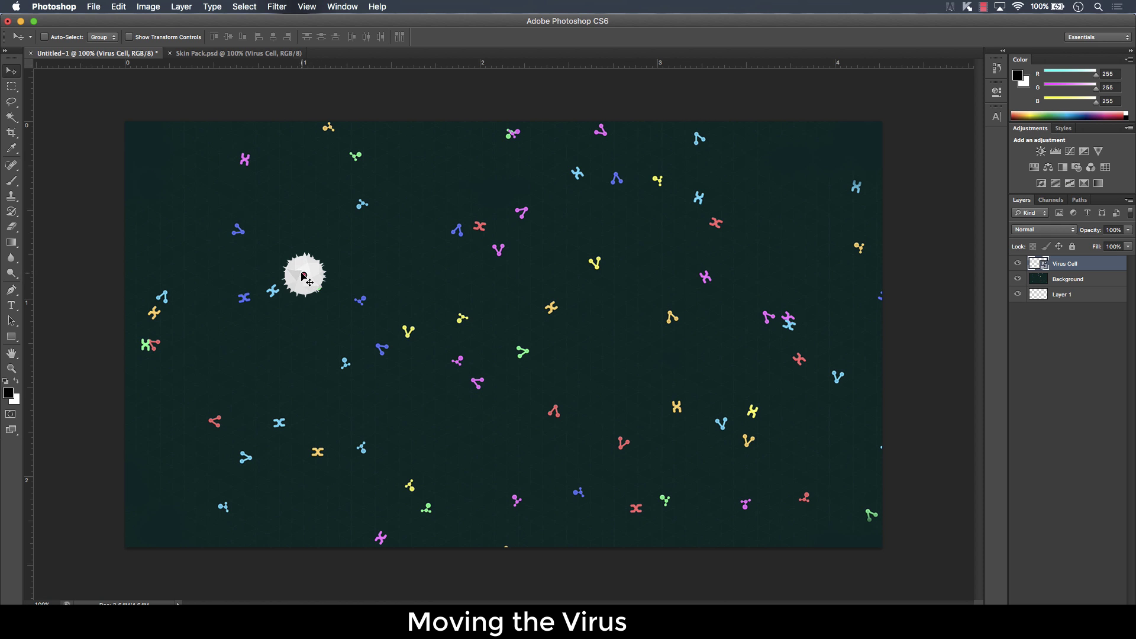
drag(307, 280, 484, 541)
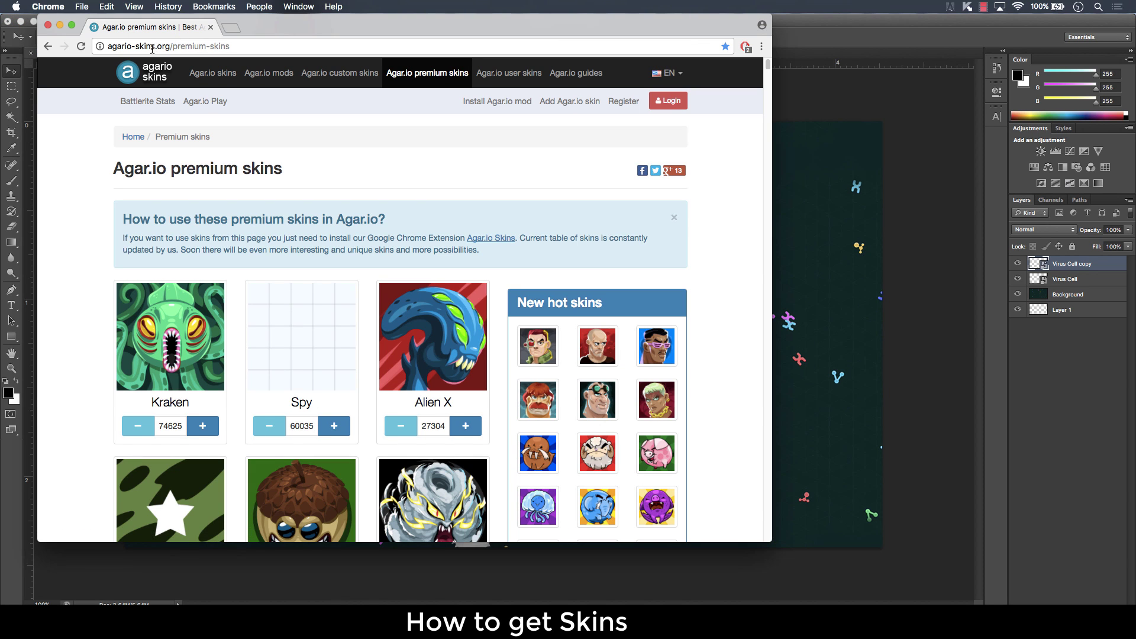
Switch to Chrome and save the Sheep Ball skin image from the end of the Agar.io premium skins page.
click(70, 26)
mouse_move(359, 3)
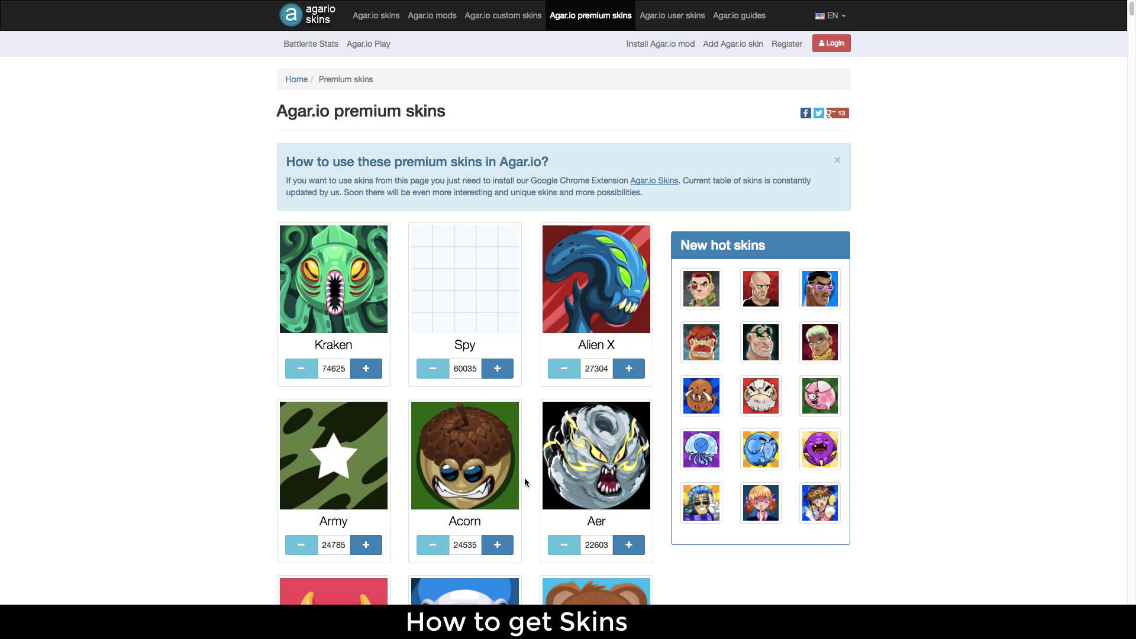
scroll(525, 478, down, 20)
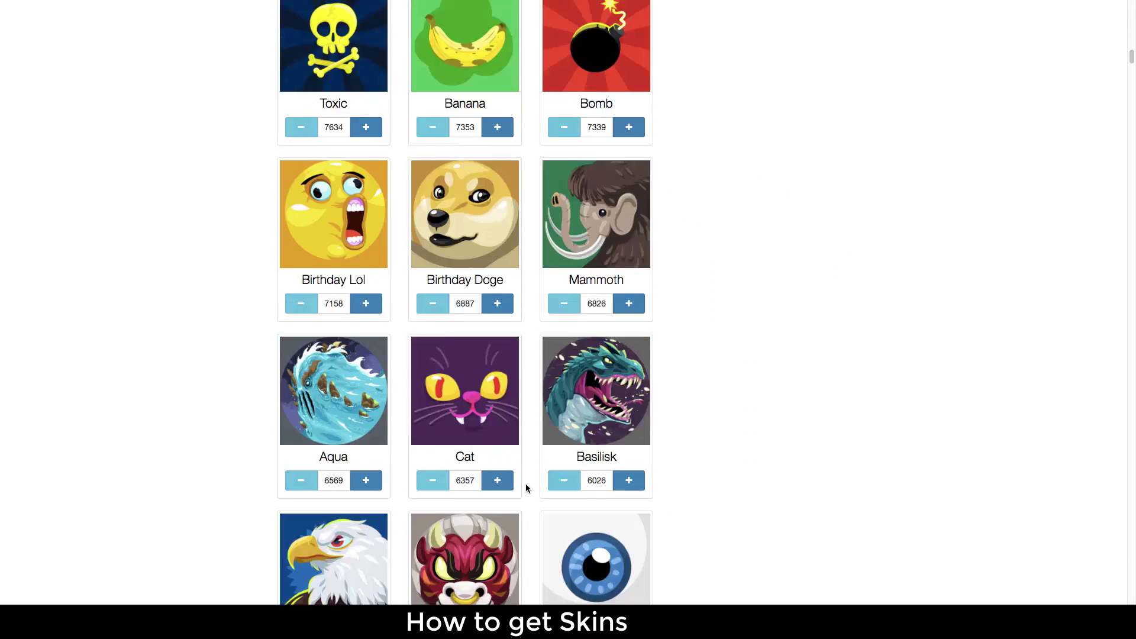
scroll(526, 484, down, 20)
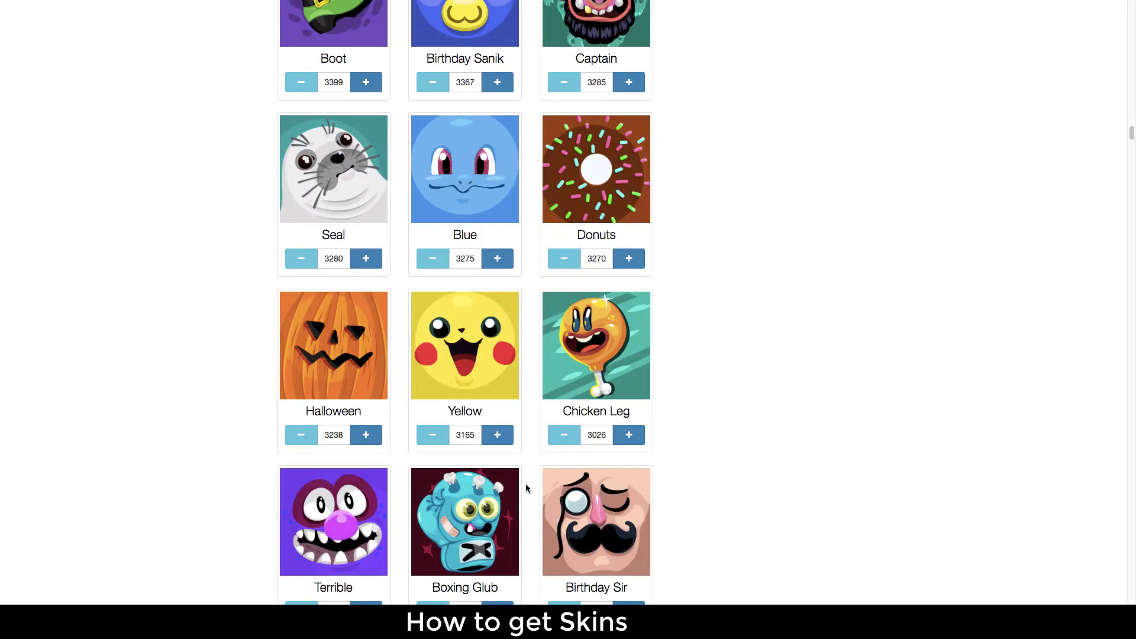
scroll(526, 484, down, 8)
drag(1133, 145, 1133, 626)
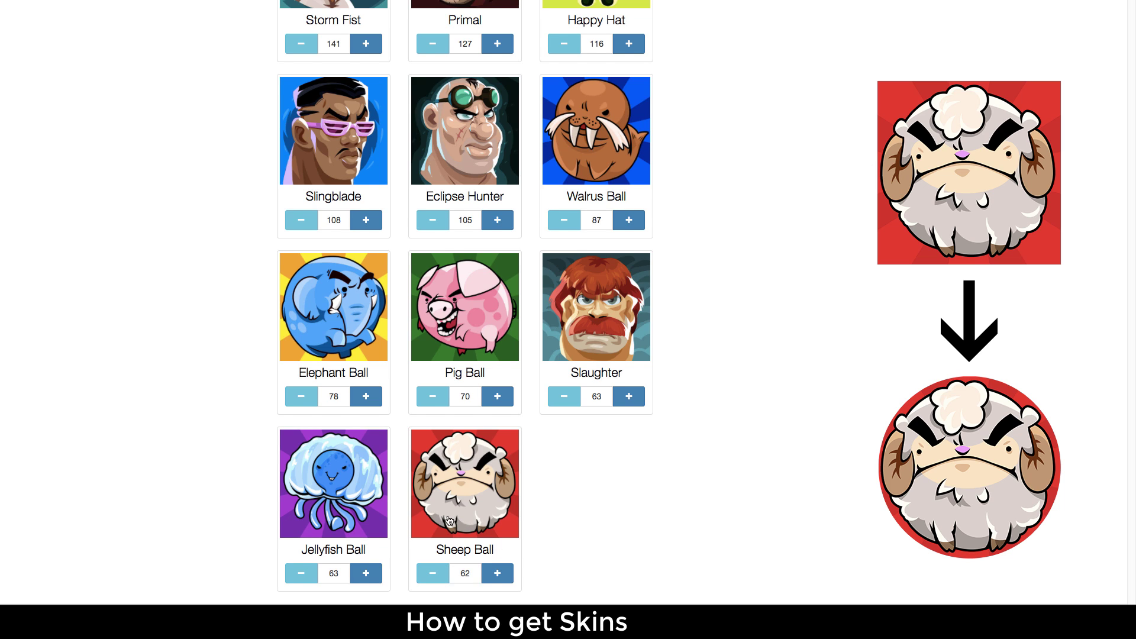
scroll(449, 521, up, 2)
scroll(448, 522, down, 2)
right_click(467, 494)
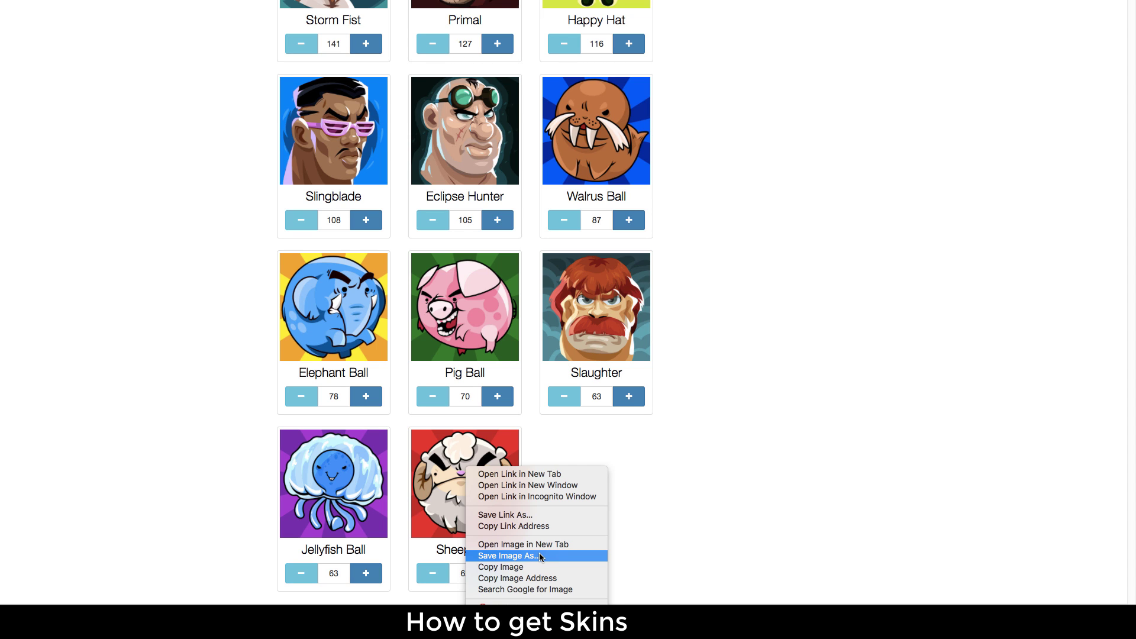
click(586, 317)
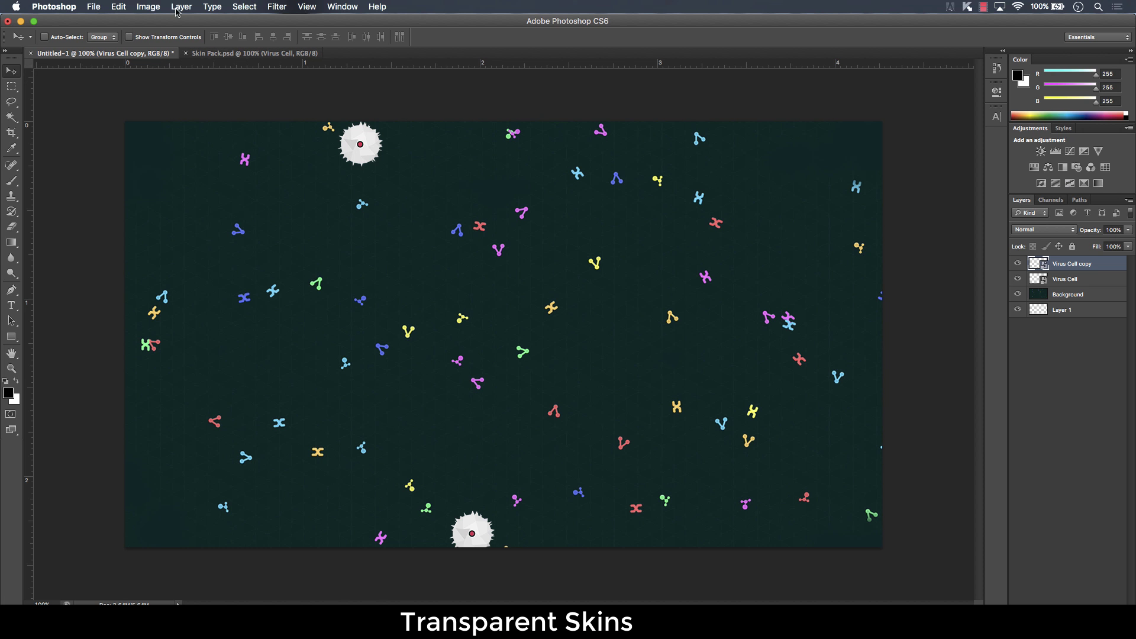
In Photoshop, create a new transparent document 1000 pixels wide and 1000 pixels high.
click(117, 6)
click(110, 19)
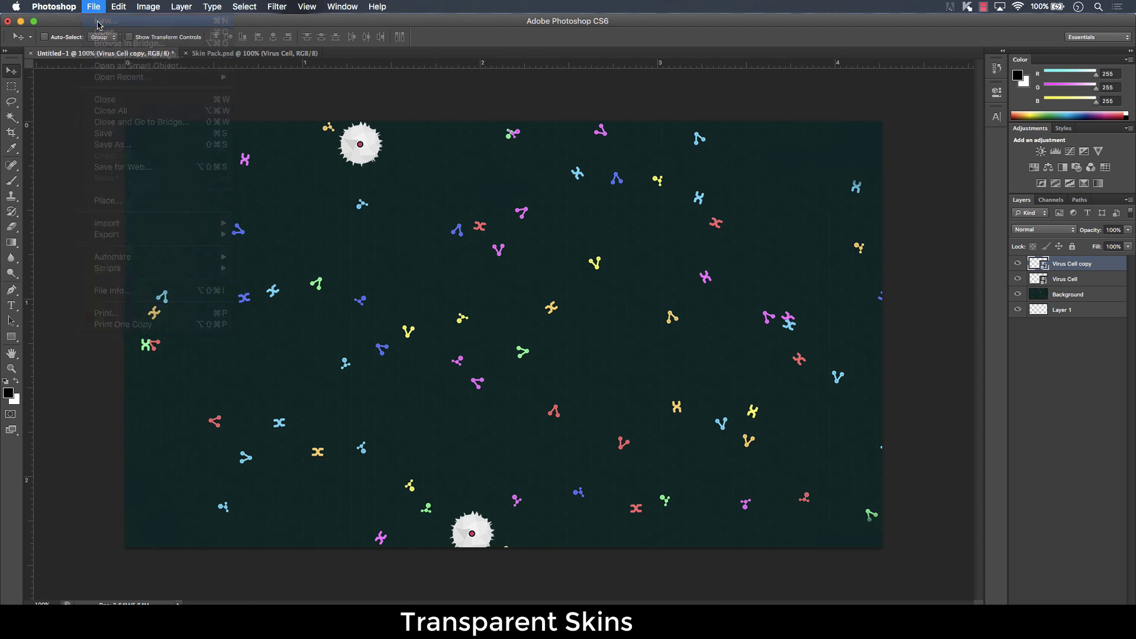
drag(370, 199, 339, 204)
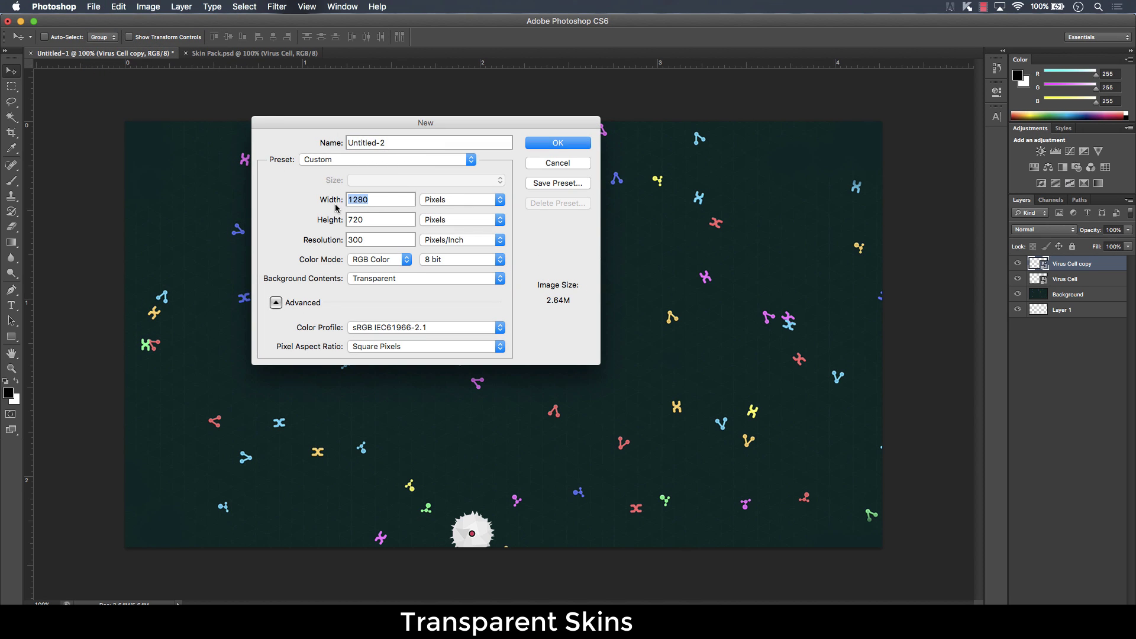
key(BackSpace)
text(1000)
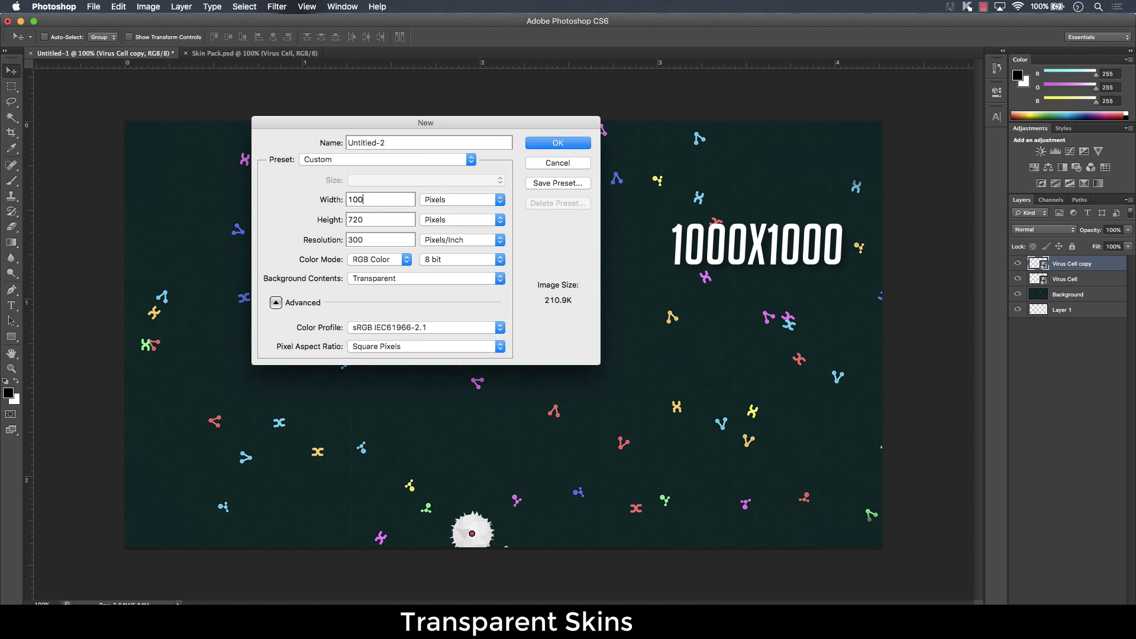
double_click(383, 217)
text(1000)
click(557, 142)
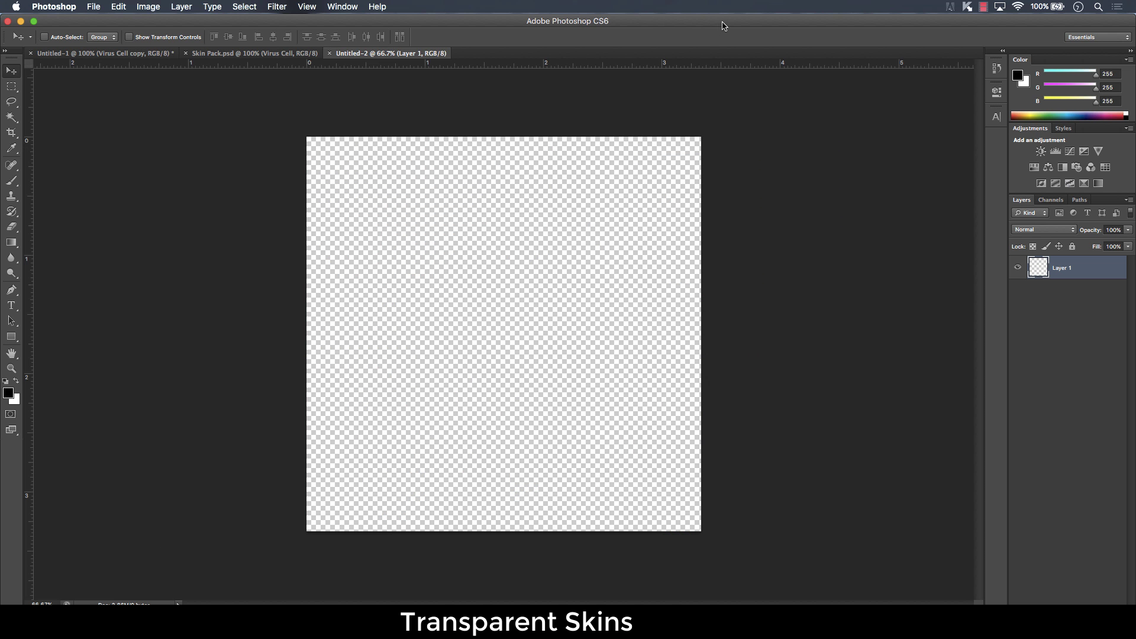
Place sheep-ball.png, jellyfish-ball.png, pig-ball.png, elephant-ball.png and walrus-ball.png from the desktop into Untitled-2 as separate layers.
drag(738, 25, 635, 25)
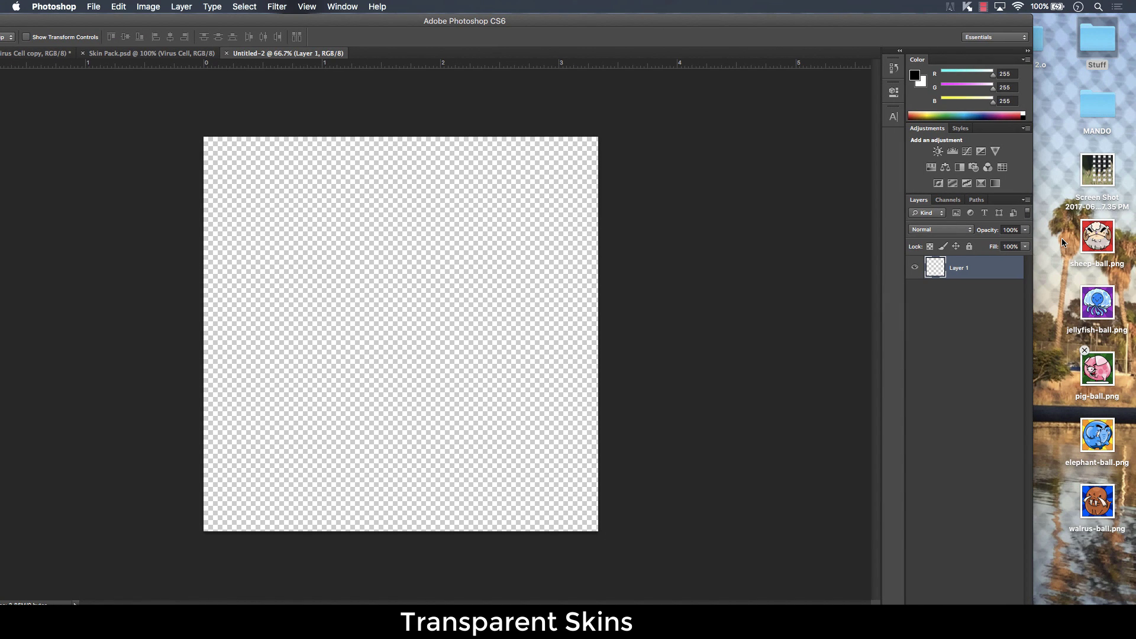
drag(1062, 238, 1124, 536)
drag(1094, 245, 596, 300)
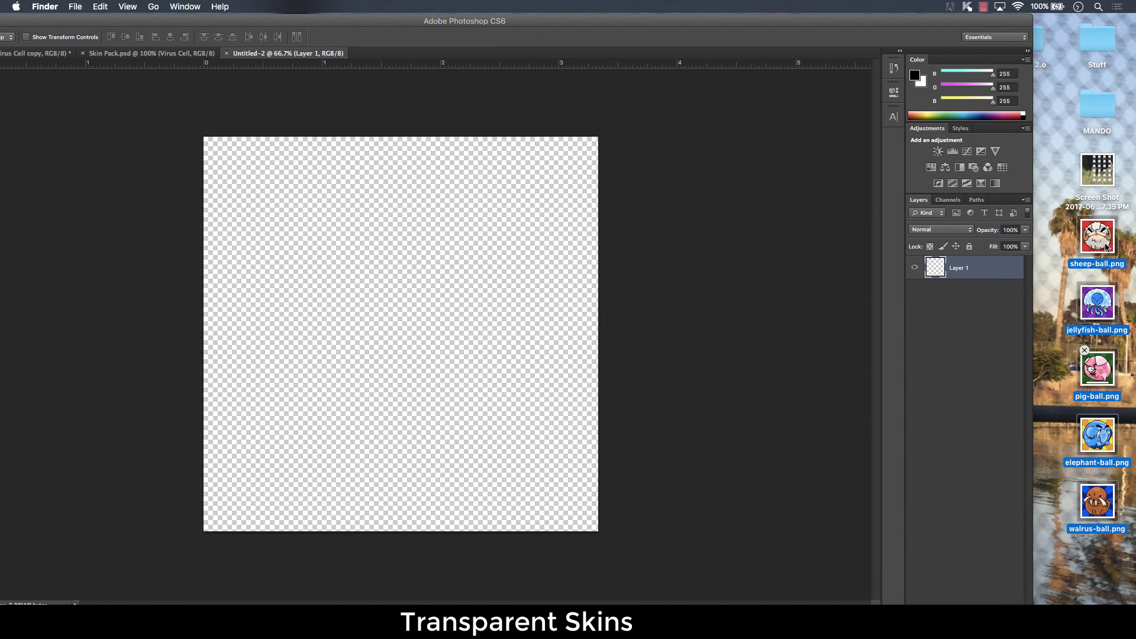
drag(1106, 247, 329, 256)
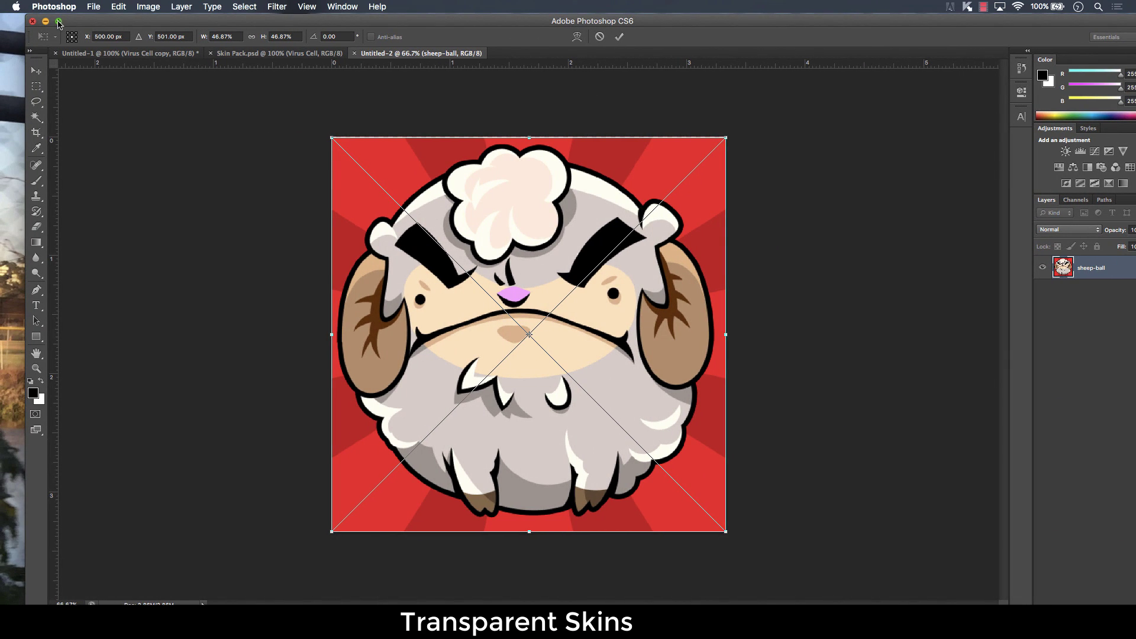
click(58, 21)
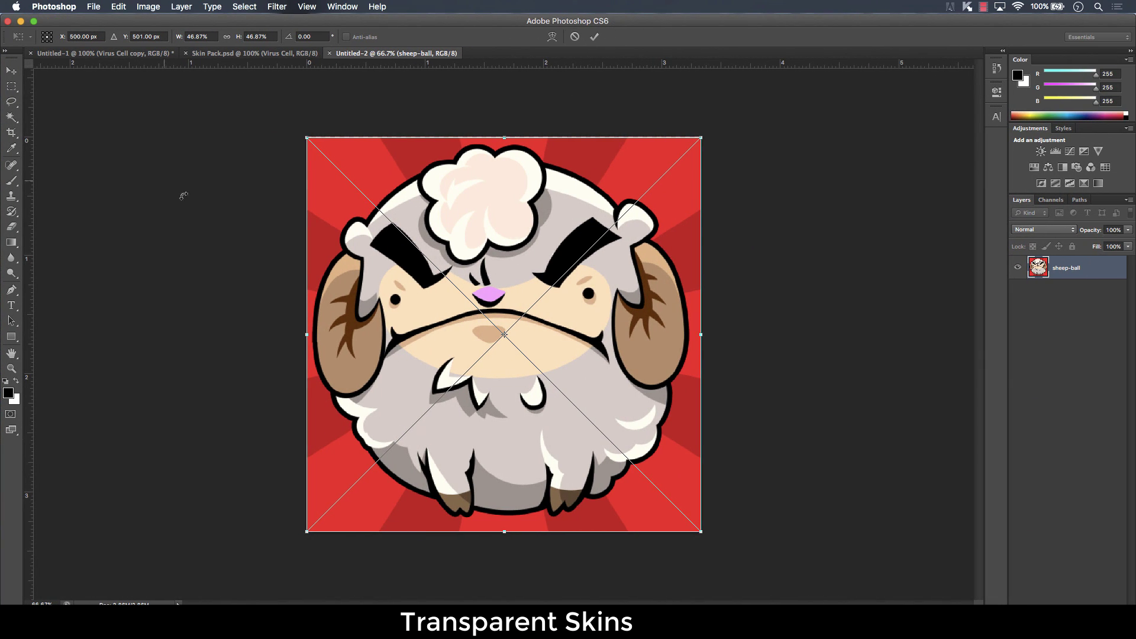
key(Return)
key(Return)
key(Return)
key(Return)
key(Return)
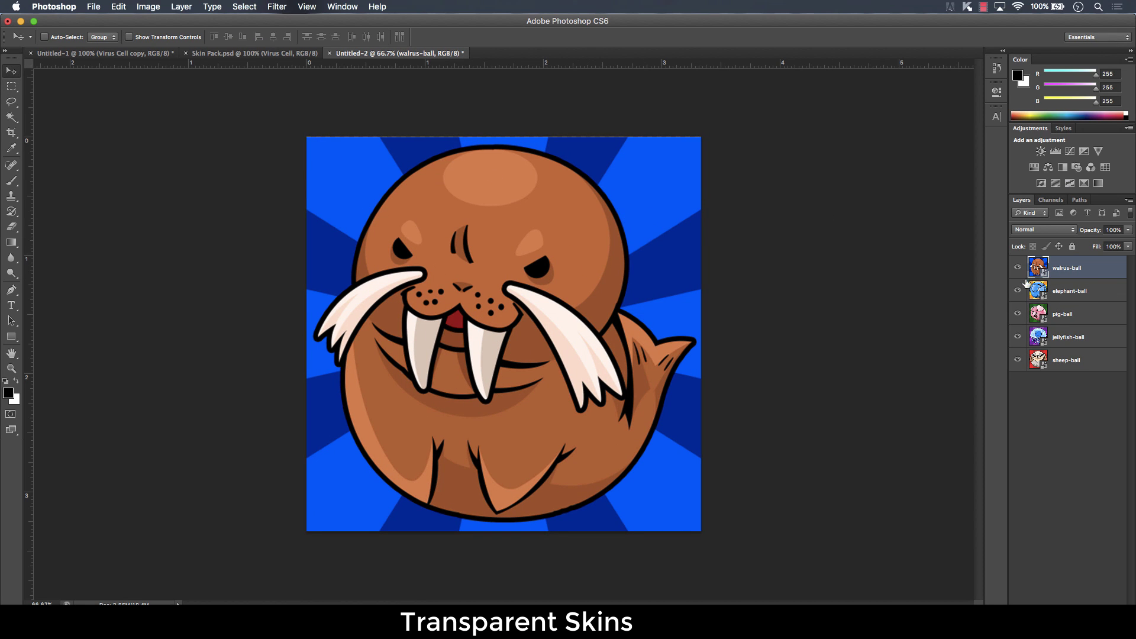
Hide every layer except walrus-ball, and draw a circular Ellipse tool path spanning the whole canvas around the walrus.
click(1017, 359)
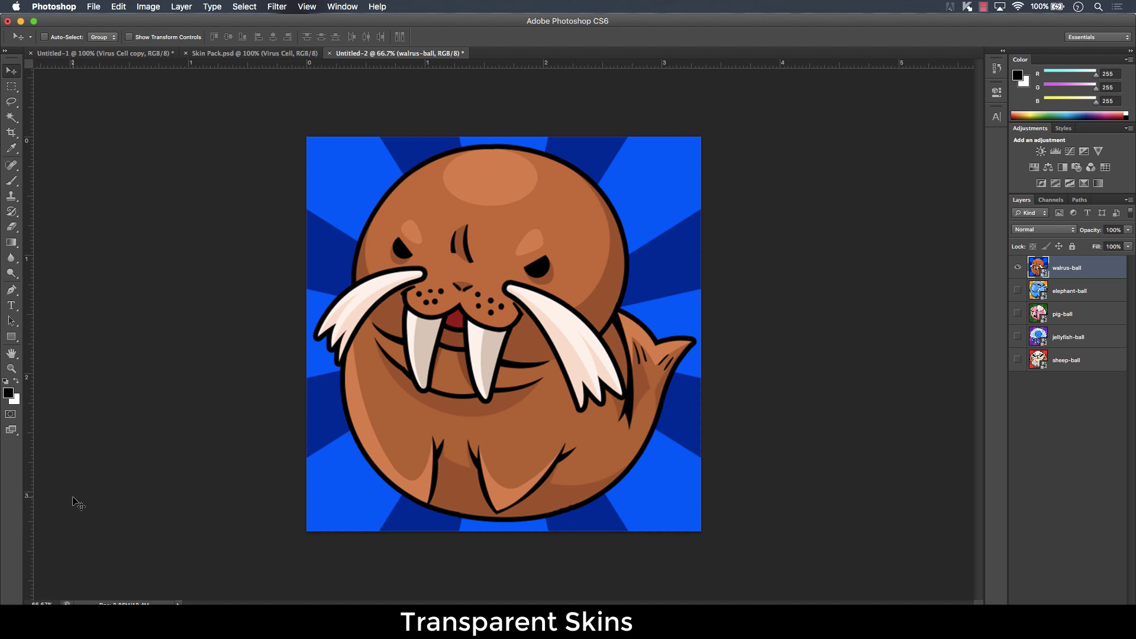
click(12, 337)
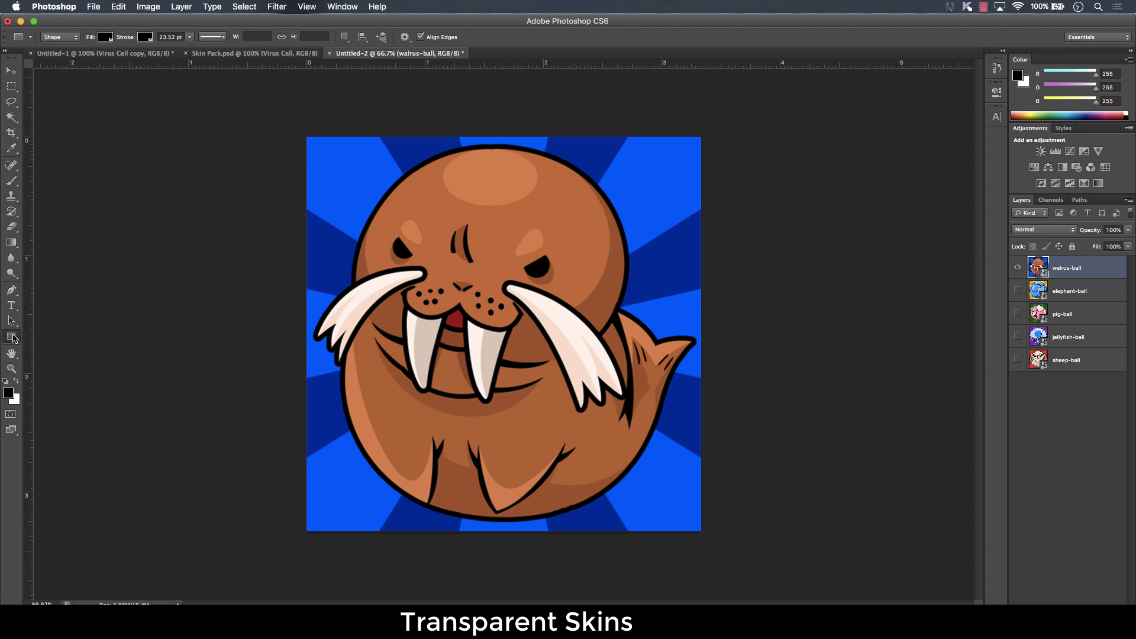
click(13, 338)
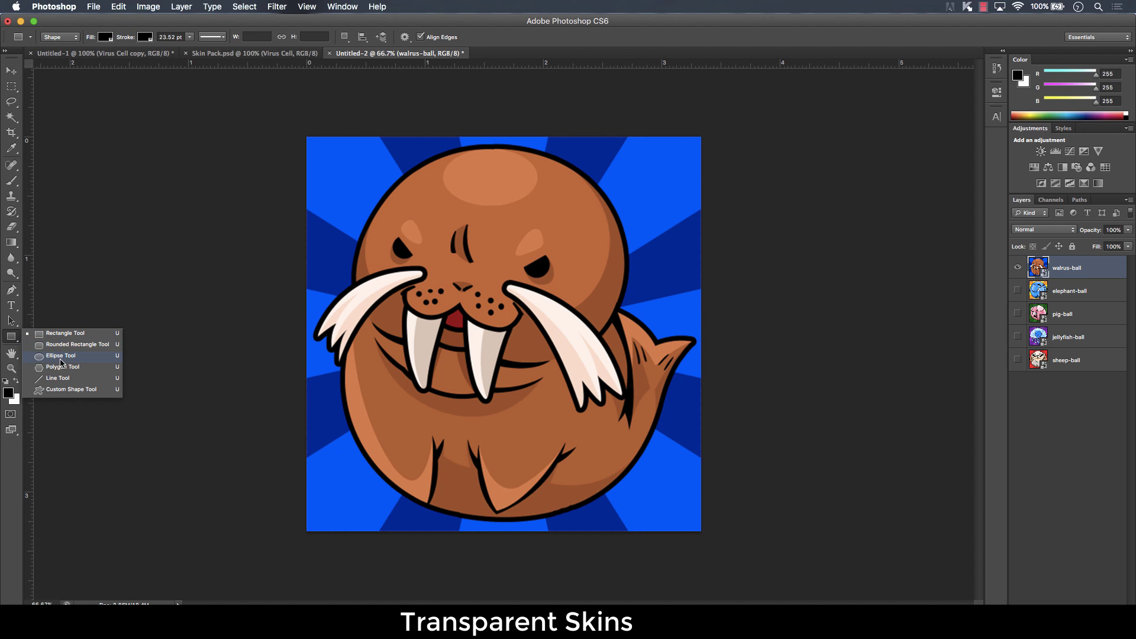
click(62, 356)
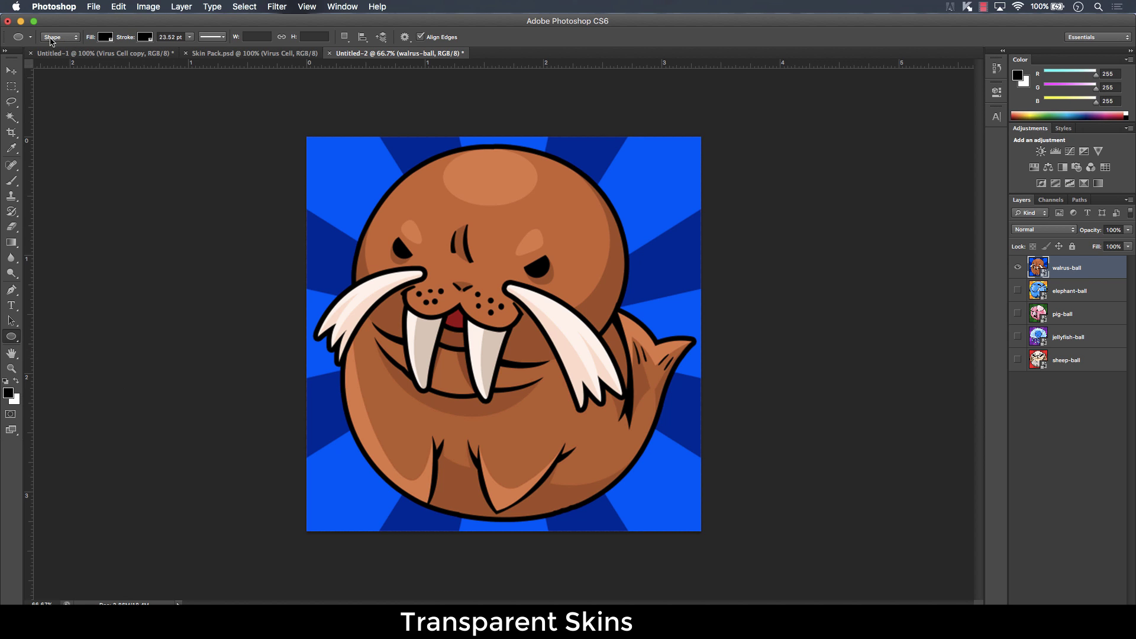
click(58, 37)
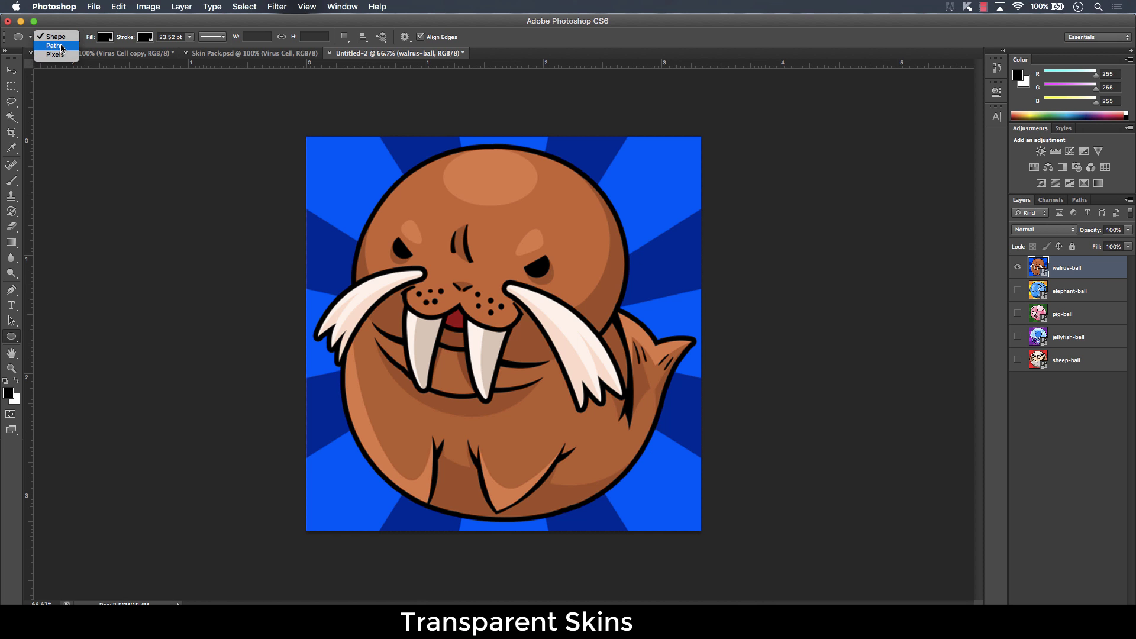
click(57, 47)
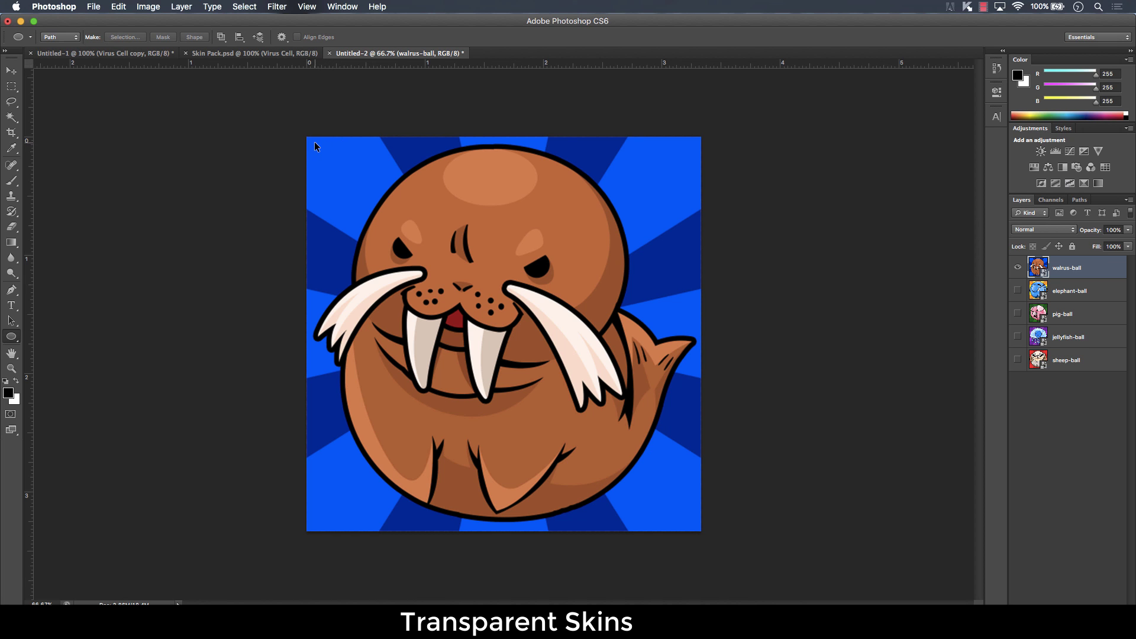
key(super+1)
key(super+minus)
drag(308, 137, 702, 535)
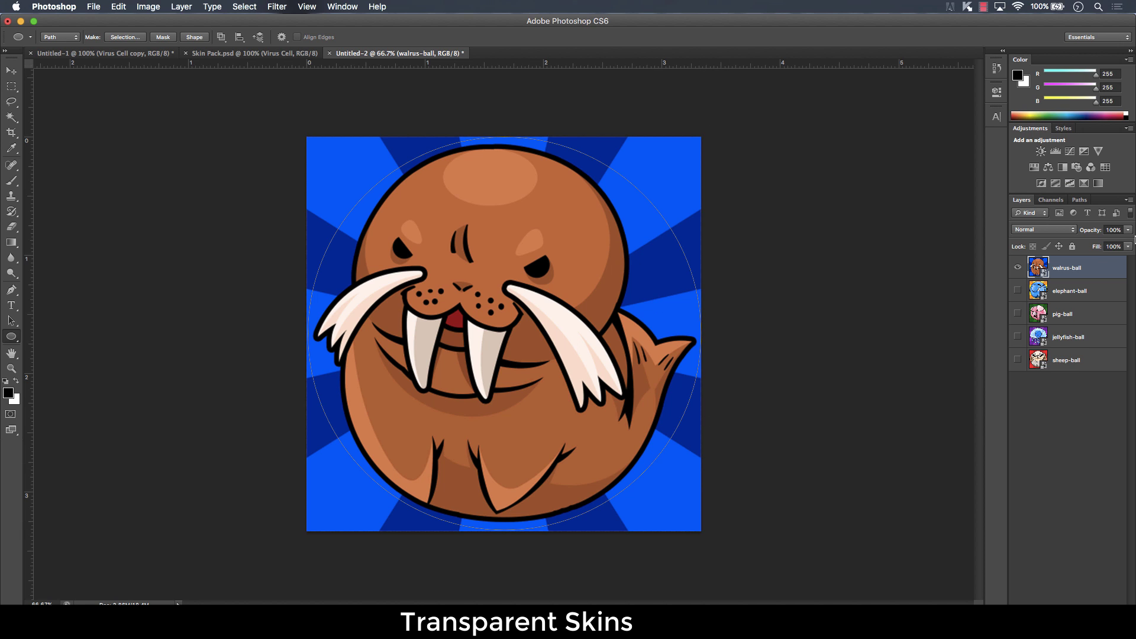
Apply the current circular path as a vector mask on the walrus-ball layer, and return to the Move tool.
right_click(1084, 267)
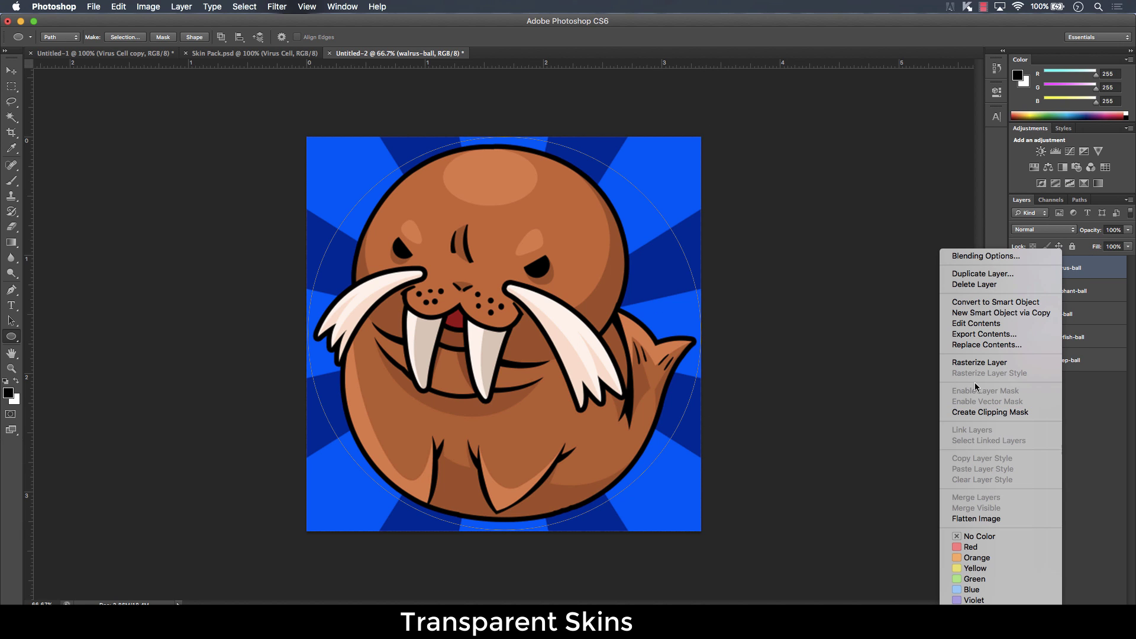
click(164, 7)
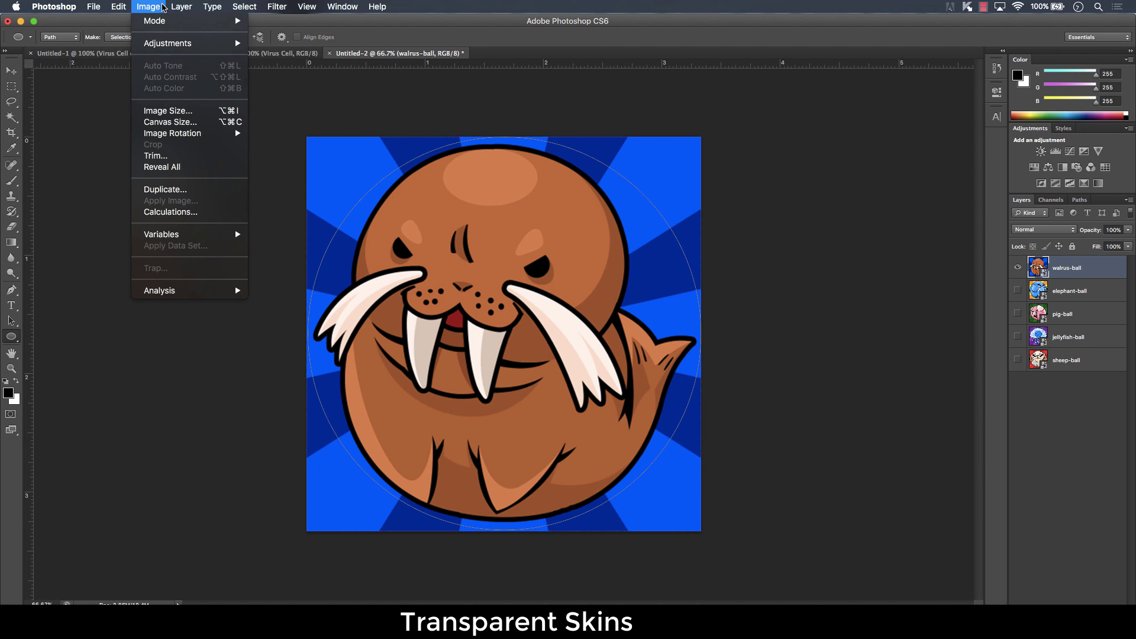
mouse_move(181, 7)
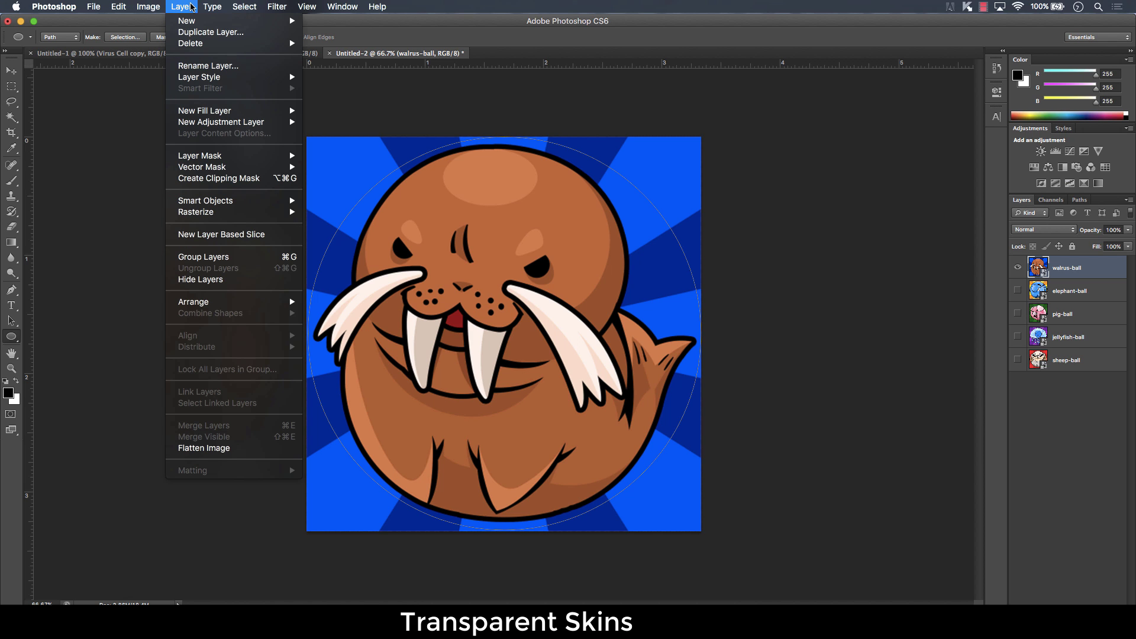
mouse_move(249, 165)
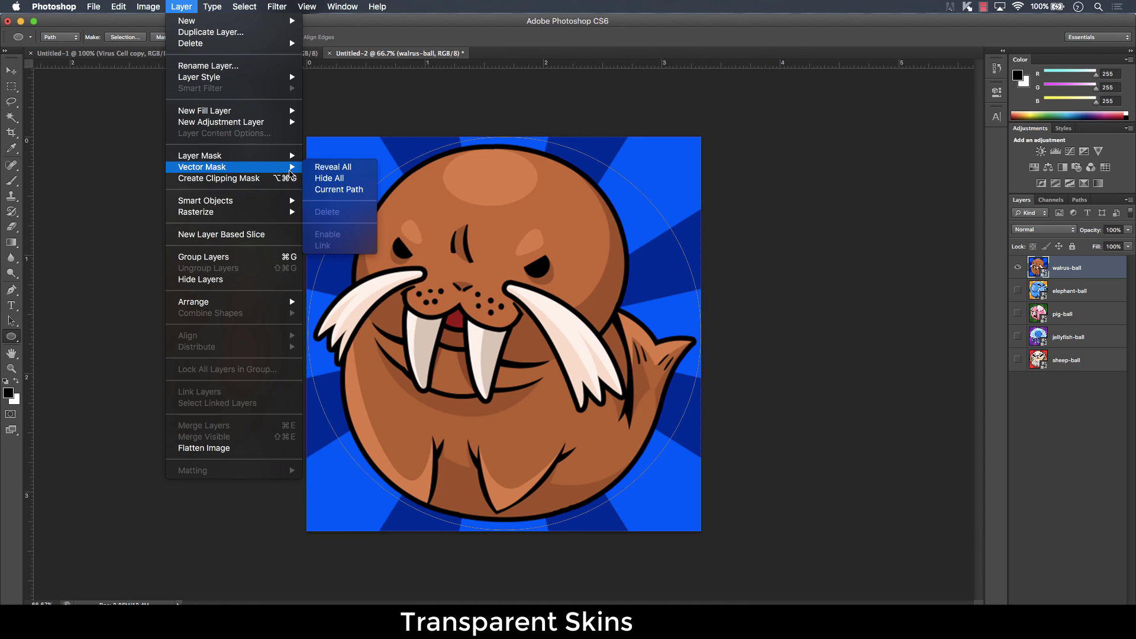
click(329, 190)
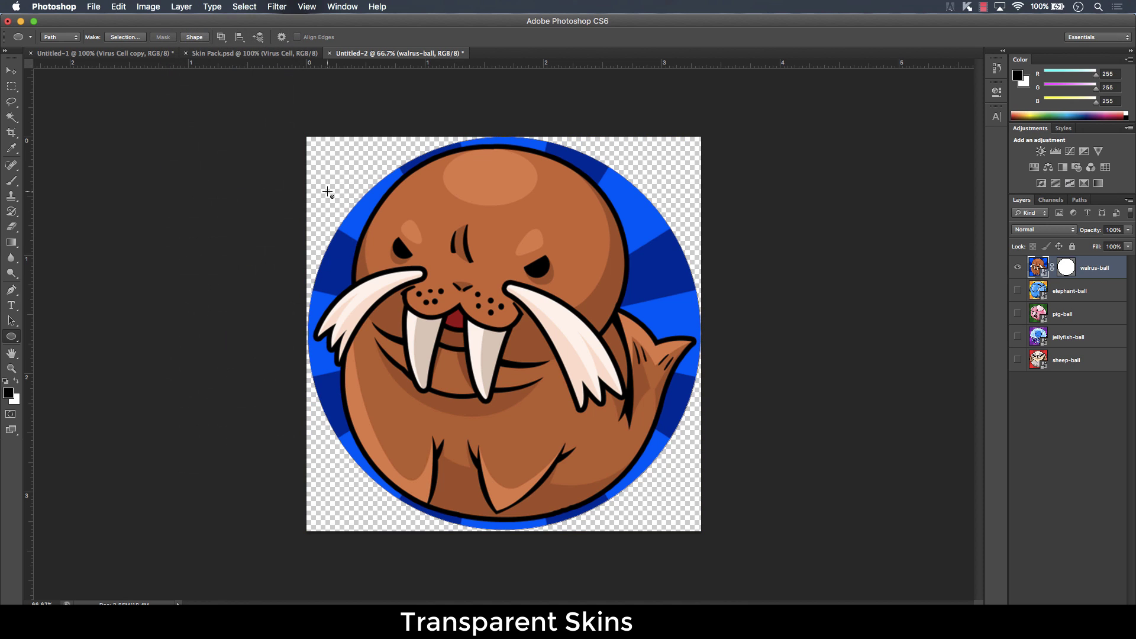
key(v)
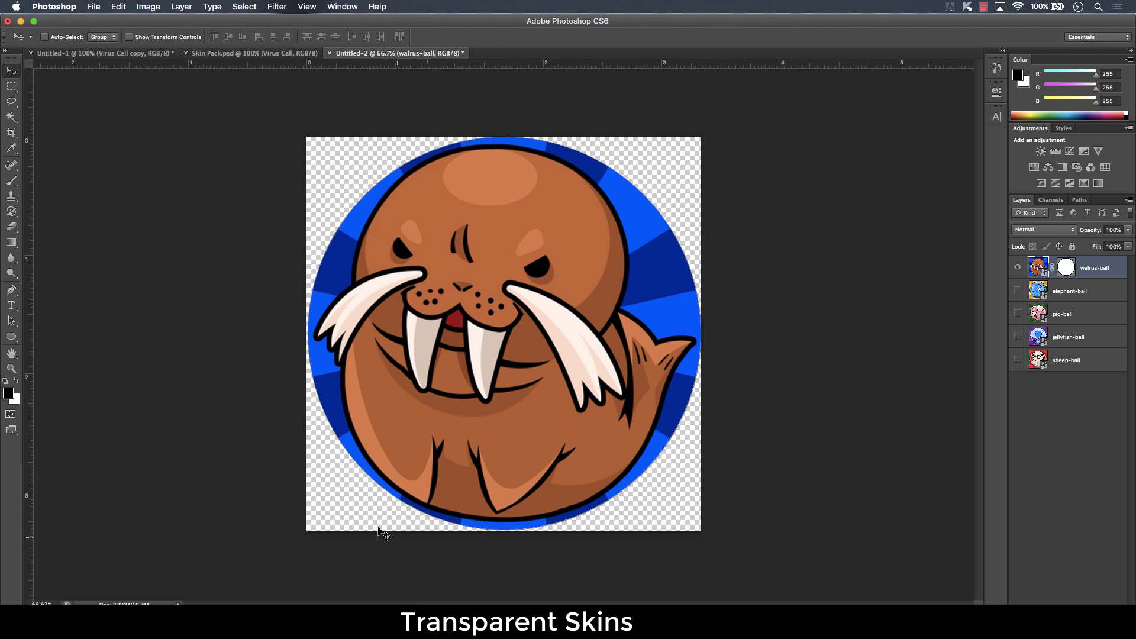
Save the masked walrus skin as the PNG file fgfgf.png on the Desktop with the default PNG options.
click(94, 6)
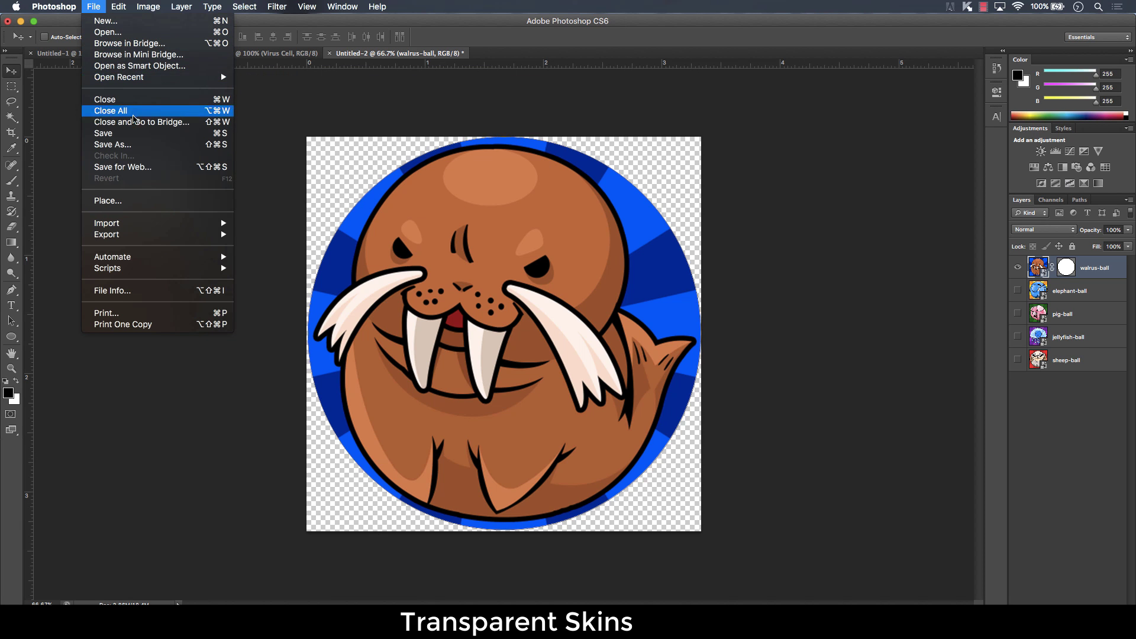
click(131, 145)
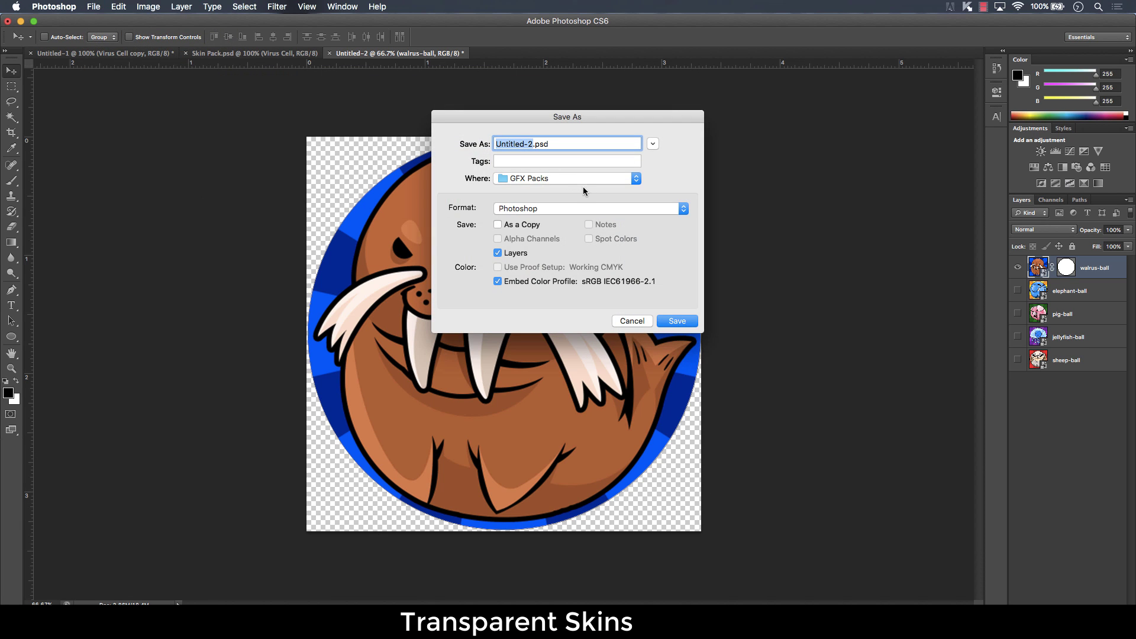
click(574, 176)
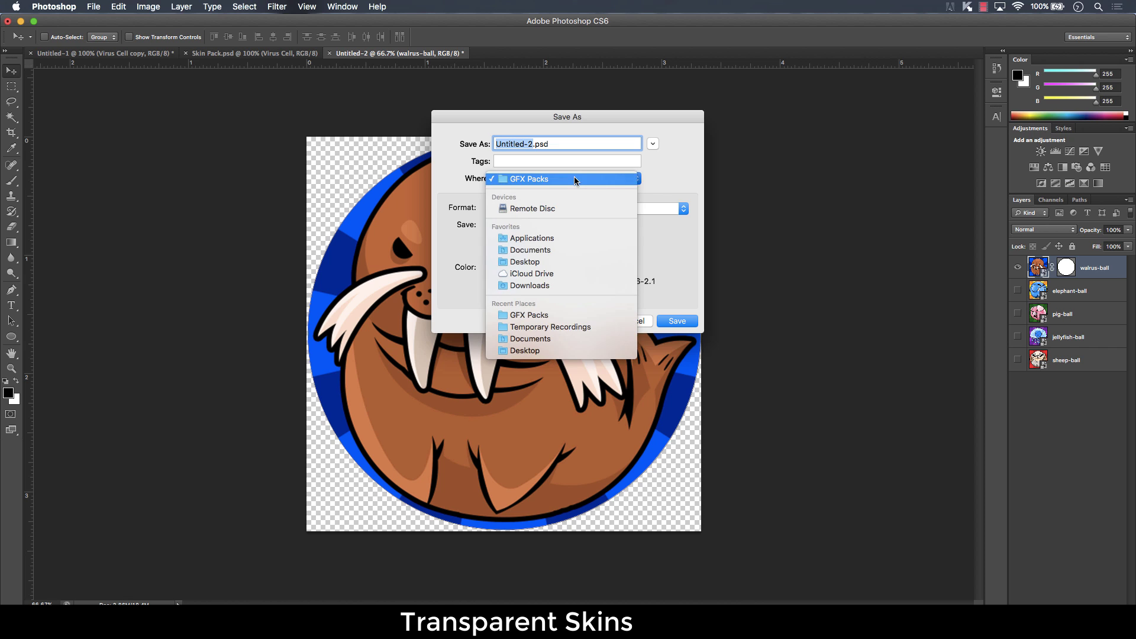
click(524, 261)
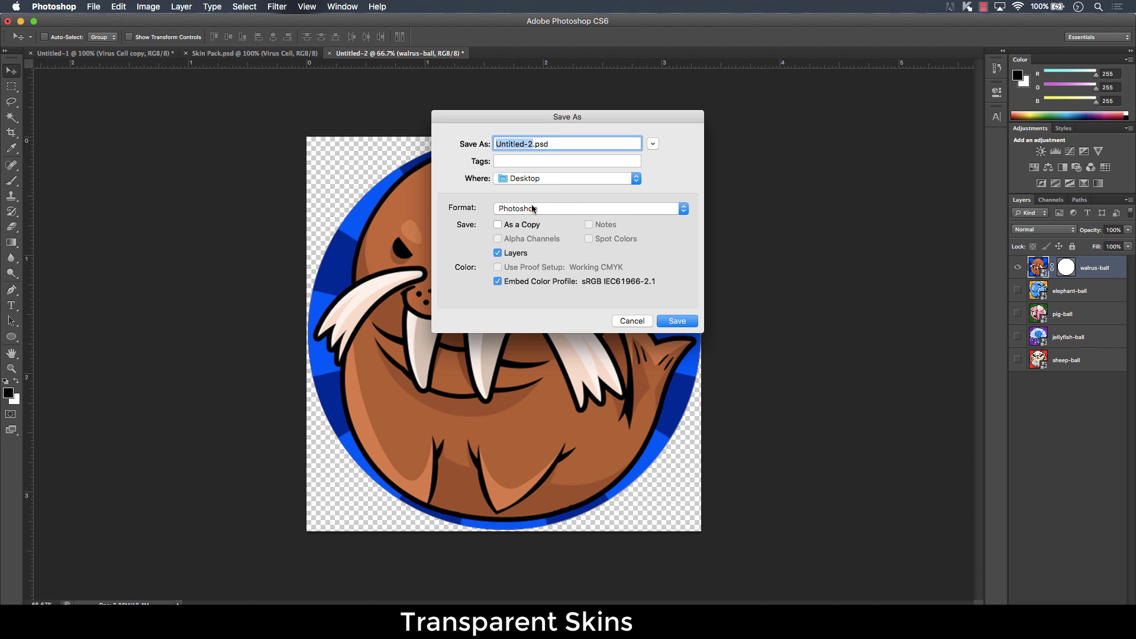
click(544, 216)
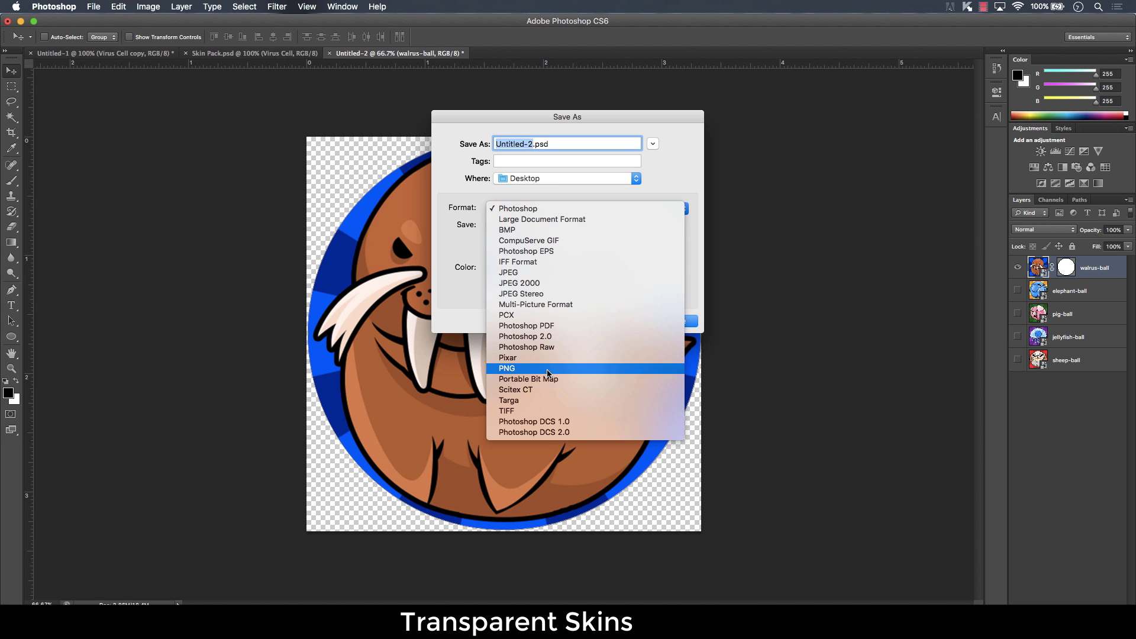
click(548, 369)
text(fgfgf.png)
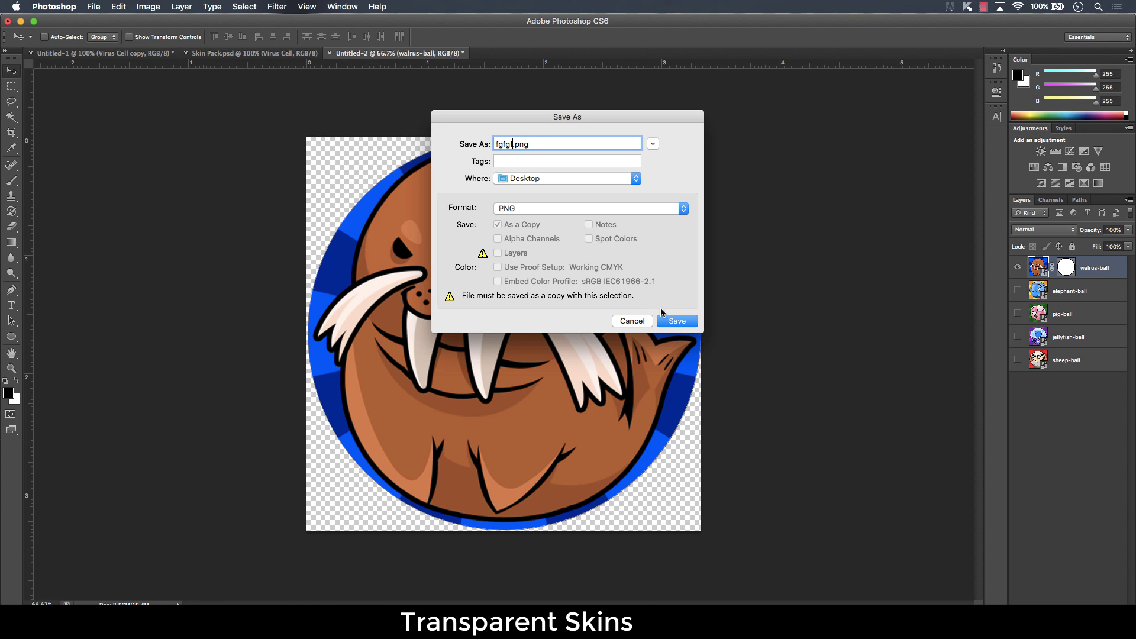
click(669, 320)
click(466, 168)
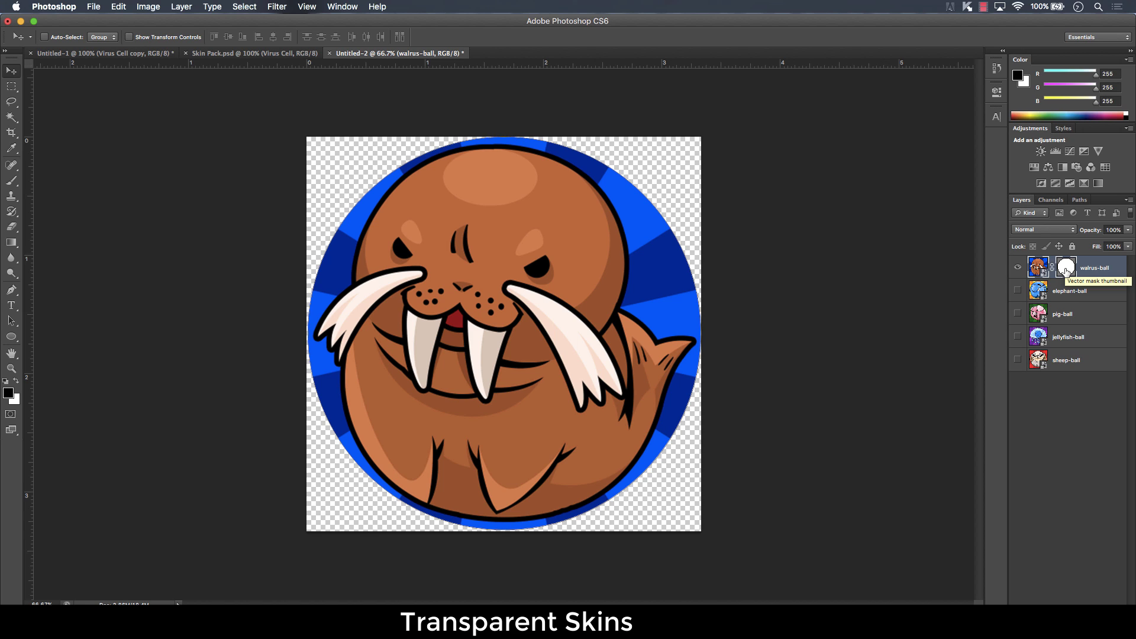
Copy the circular vector mask from walrus-ball to the elephant-ball, pig-ball, jellyfish-ball and sheep-ball layers.
drag(1066, 270, 1067, 314)
double_click(1066, 314)
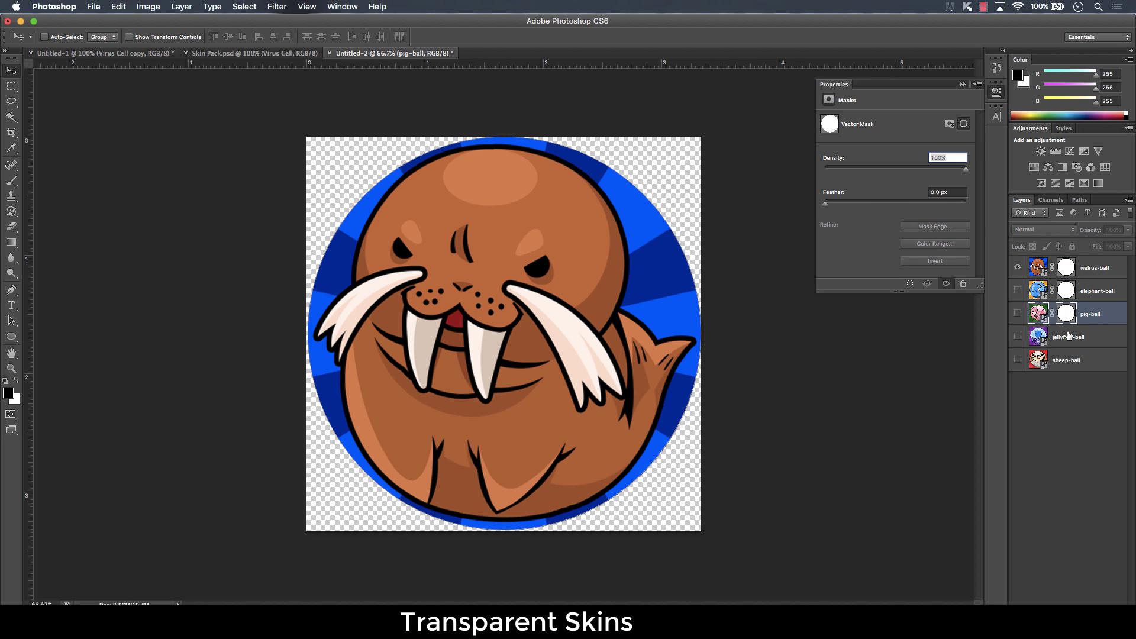
click(962, 85)
drag(1066, 314, 1066, 357)
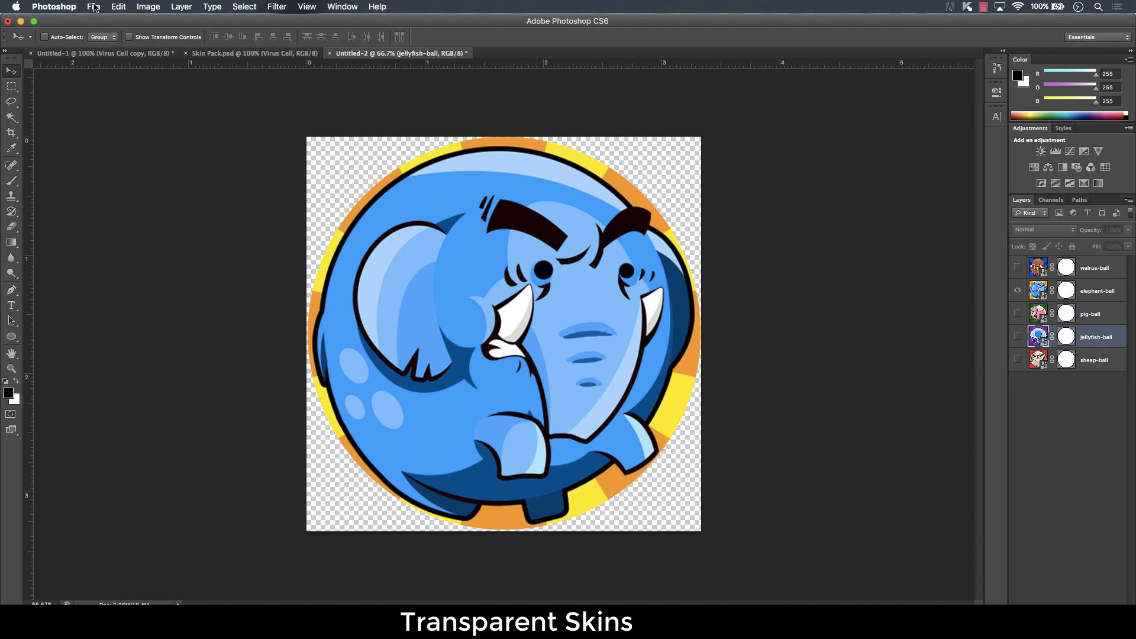
Show the elephant and pig skins one at a time and save them to the Desktop as ddssdsd.png and sdsddsd.png.
click(94, 7)
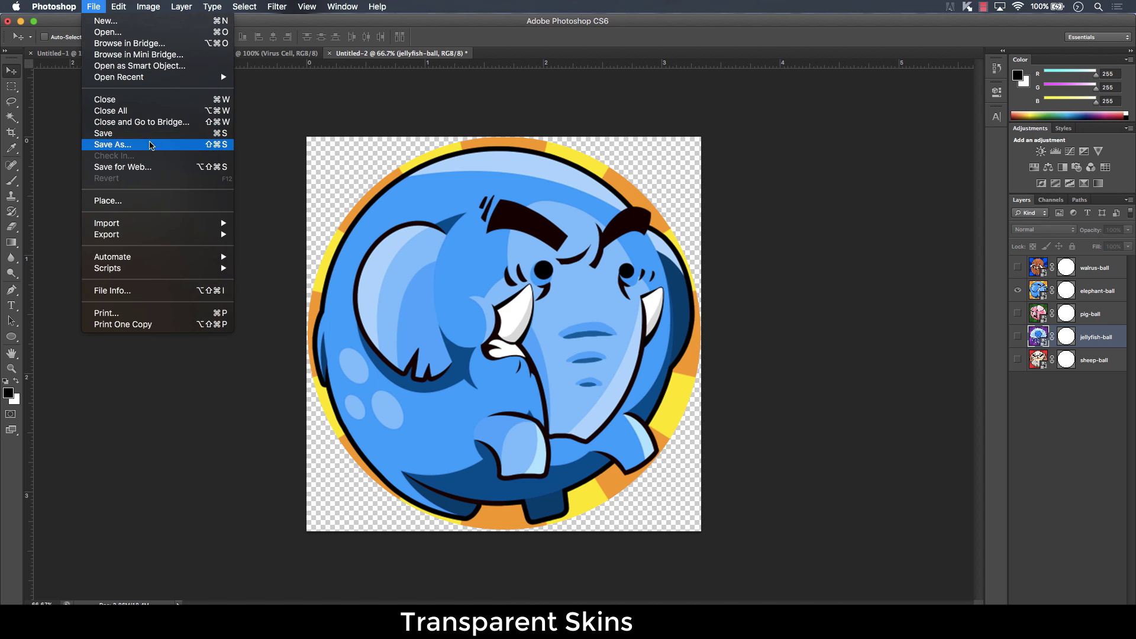
click(147, 145)
click(532, 208)
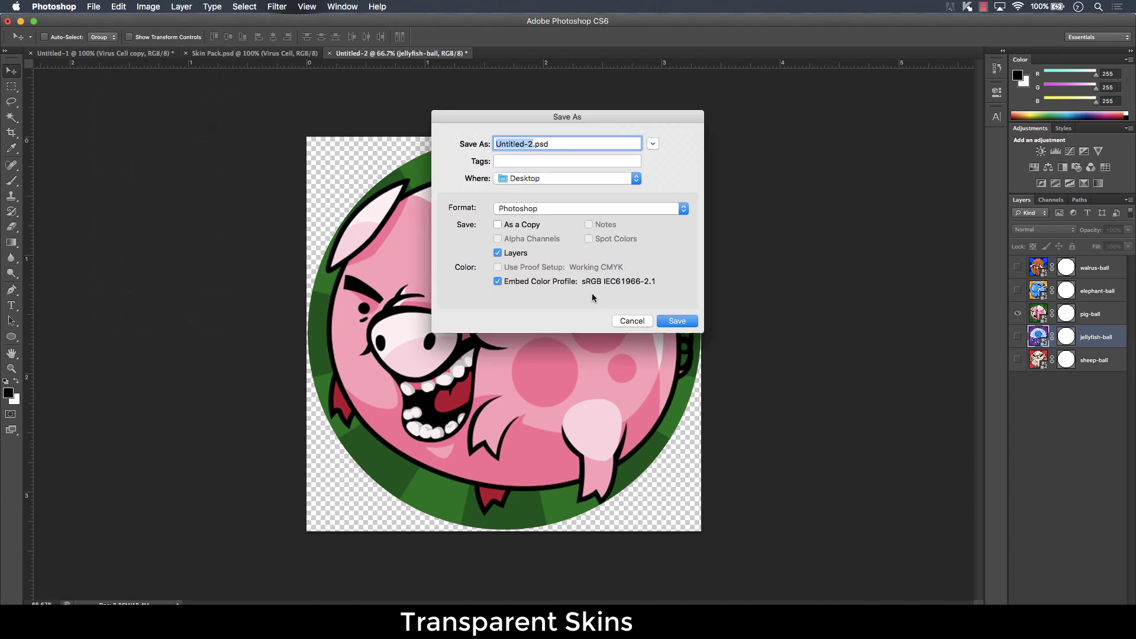
click(586, 208)
click(507, 368)
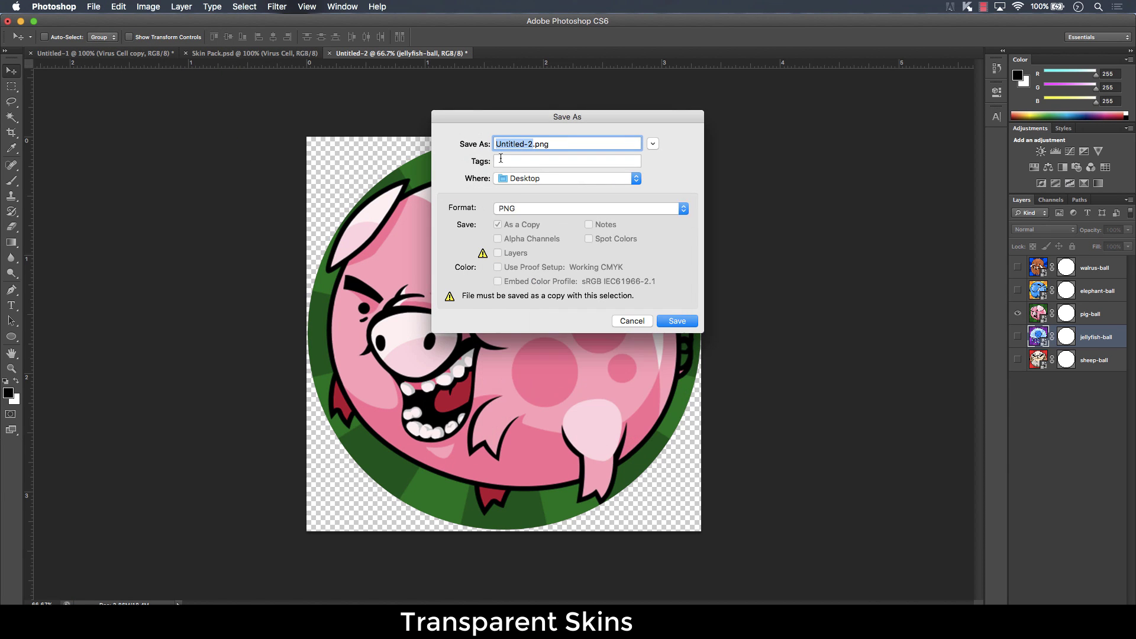
click(675, 323)
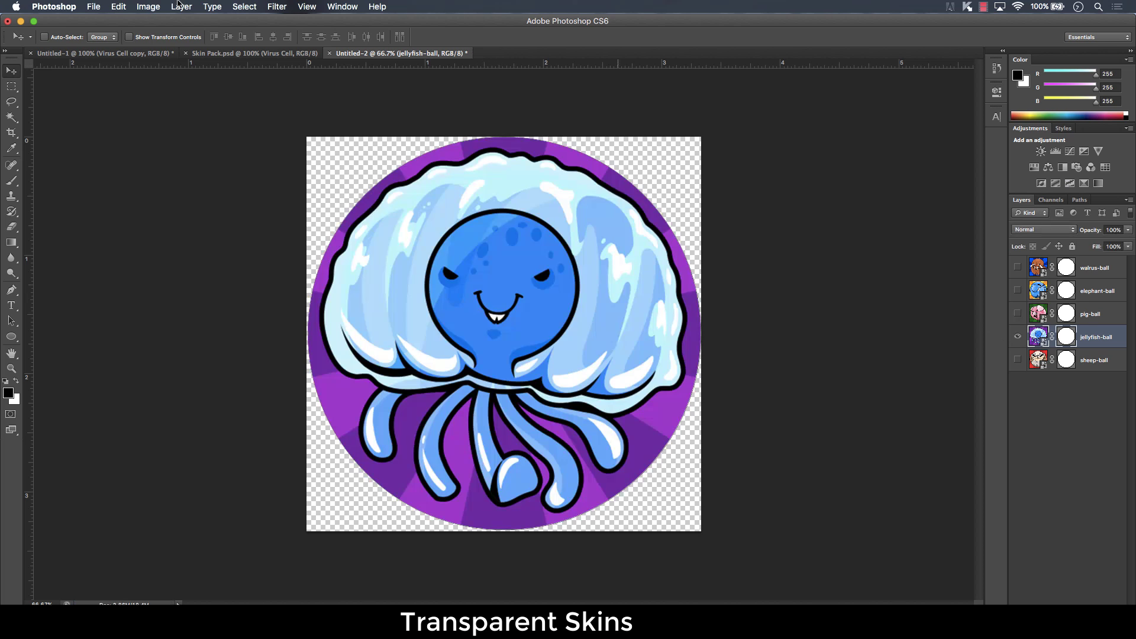
Show only the jellyfish skin and save it to the Desktop in PNG format as sdsdsdds.png.
click(94, 7)
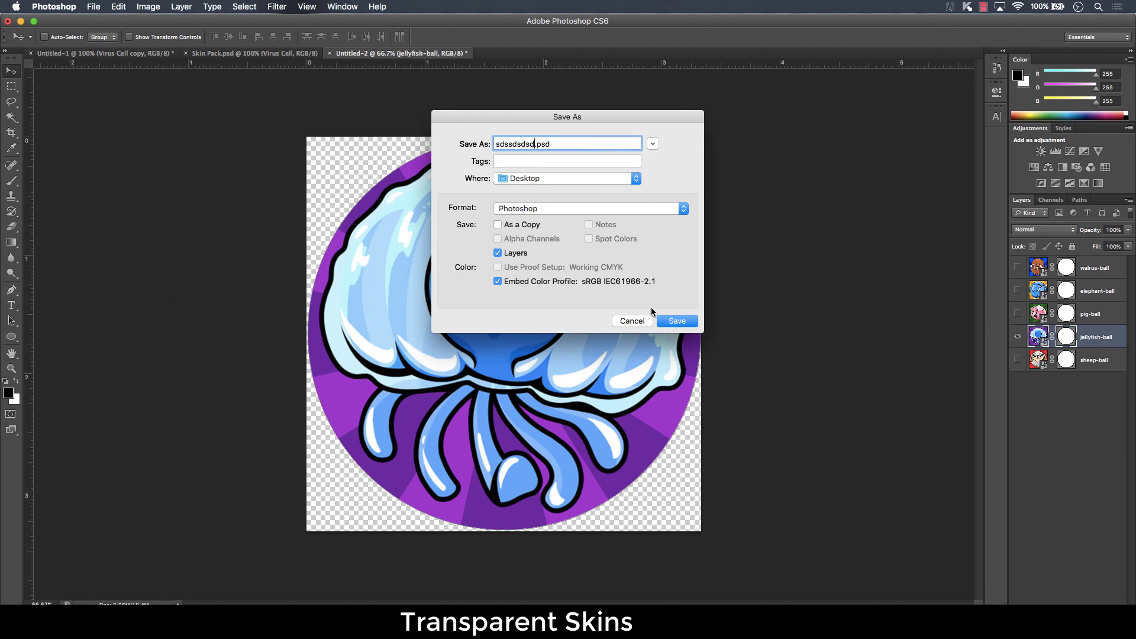
click(675, 320)
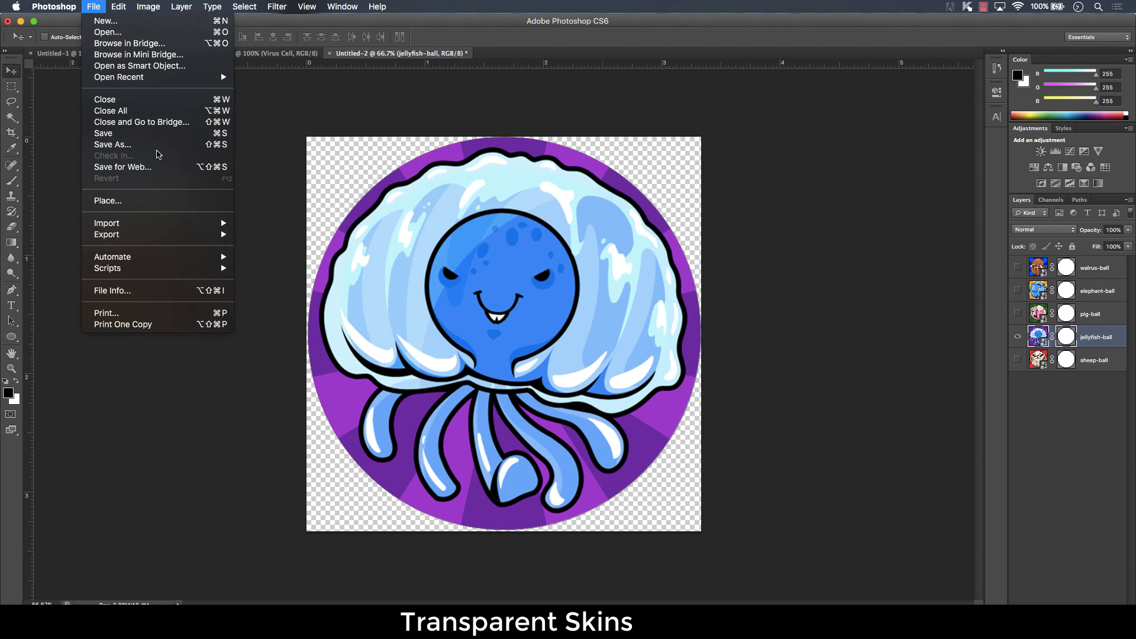
click(148, 145)
click(545, 211)
click(509, 368)
click(676, 322)
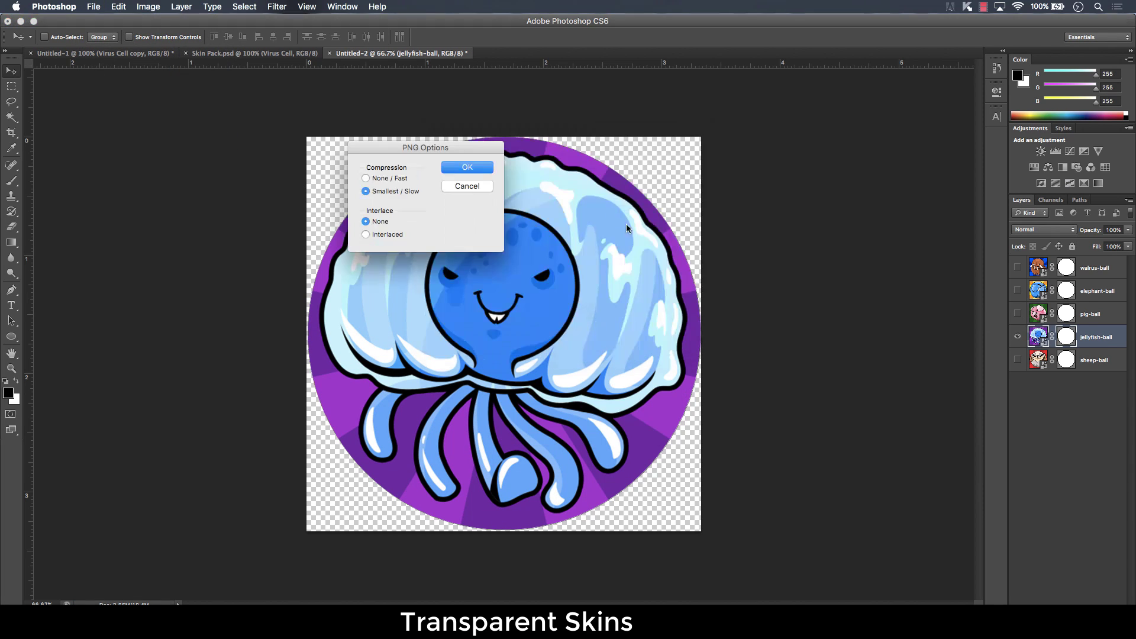
click(468, 167)
Hide the jellyfish, show the sheep skin and save it to the Desktop in PNG format as ssdsdsdsds.png.
click(1018, 337)
click(1018, 360)
click(93, 7)
click(119, 145)
click(592, 209)
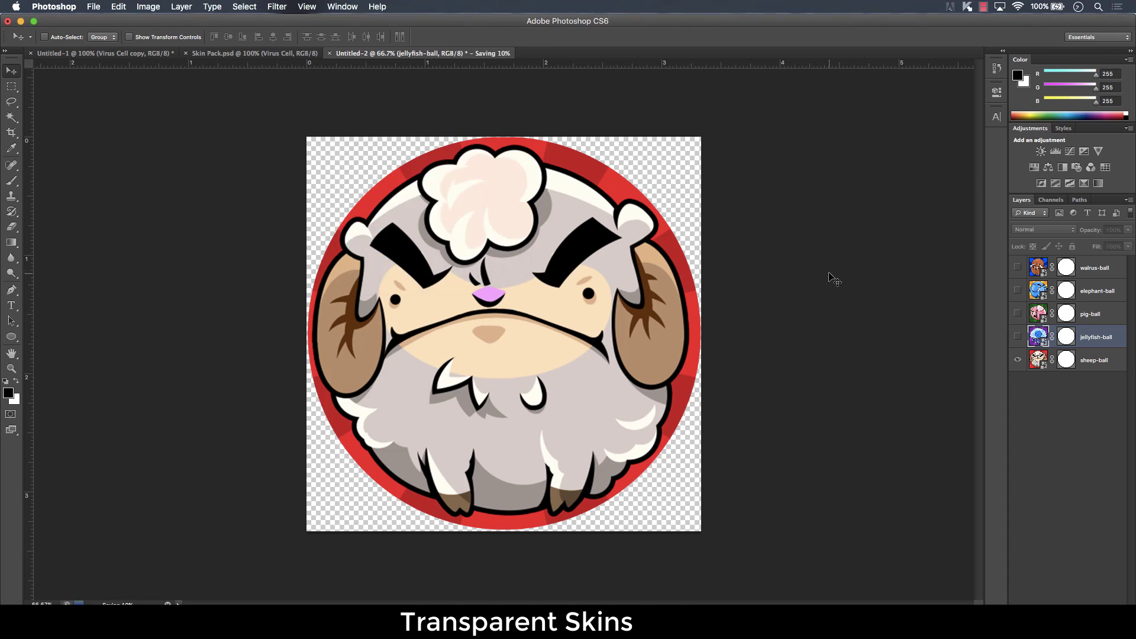
Close the Untitled-2 document without saving it.
click(1018, 360)
click(330, 53)
click(543, 218)
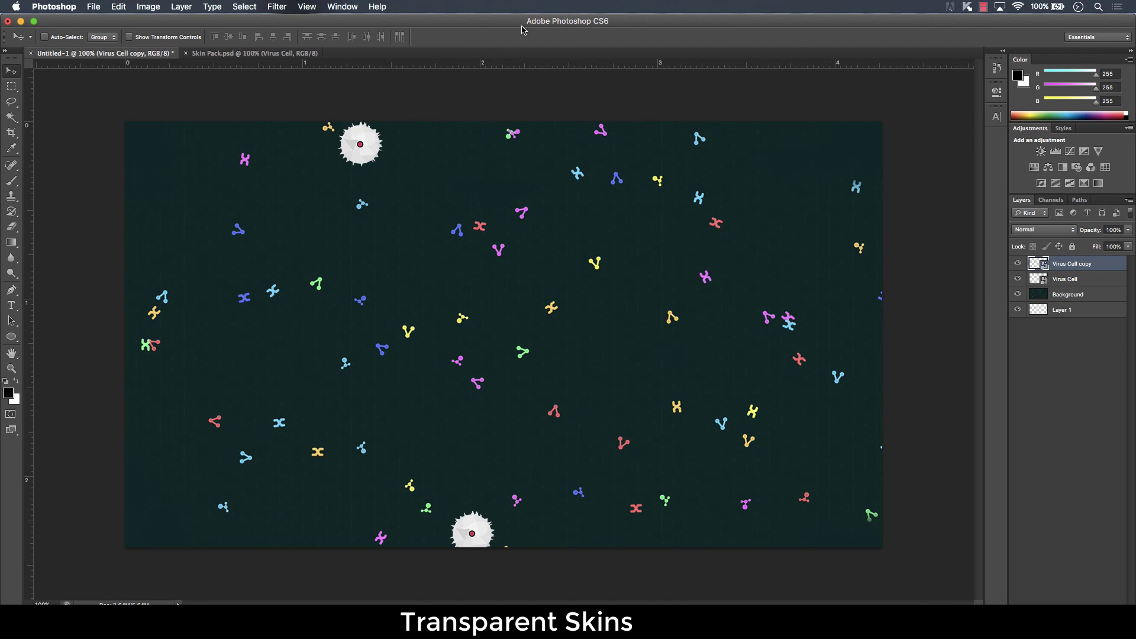
Uncover the desktop and move the original square sheep, jellyfish, pig, elephant and walrus ball PNGs to the Trash.
drag(925, 19, 758, 18)
click(1031, 329)
click(1095, 295)
super+click(1097, 237)
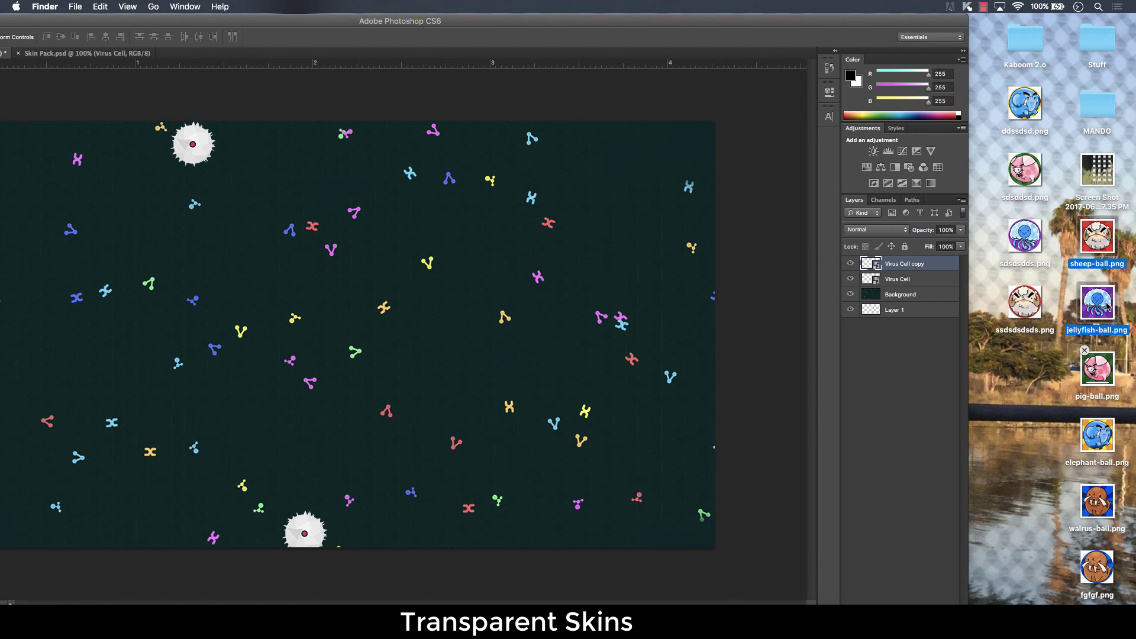
super+click(1097, 369)
super+click(1107, 435)
super+click(1098, 500)
drag(1097, 364, 713, 627)
Gather the circular skin PNGs into a single desktop column, with fgfgf.png directly beneath the other four.
drag(987, 348, 1054, 83)
drag(1029, 246, 1103, 390)
super+click(1098, 568)
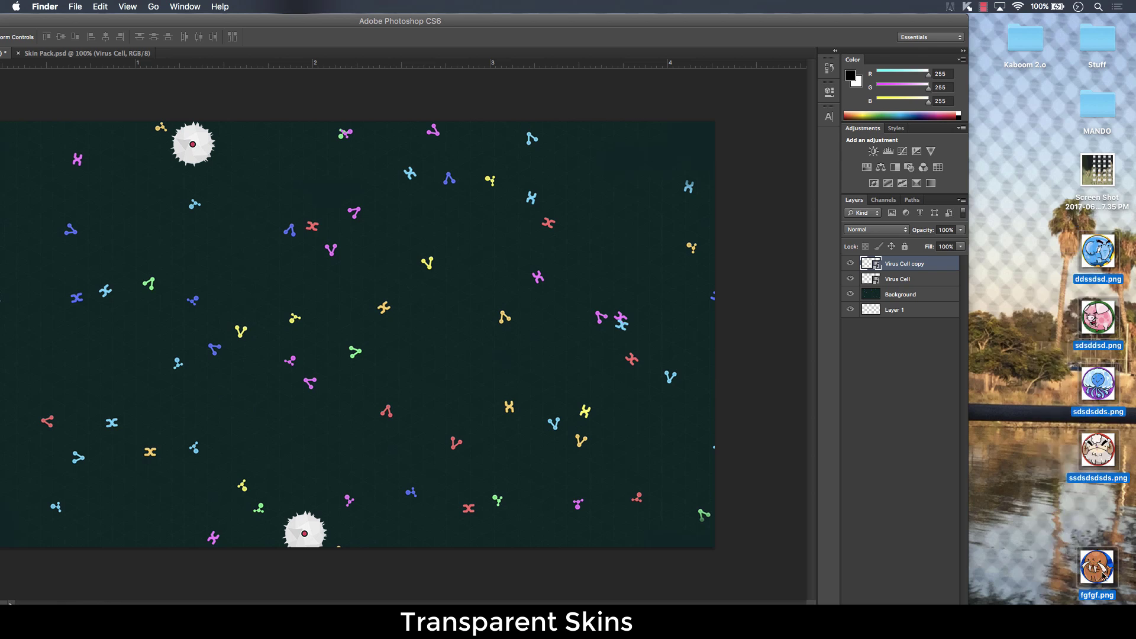
click(1081, 226)
drag(1097, 568, 1100, 518)
Place all five circular skin PNGs from the desktop into Untitled-1 as separate layers at the offered size.
drag(1047, 265, 1072, 468)
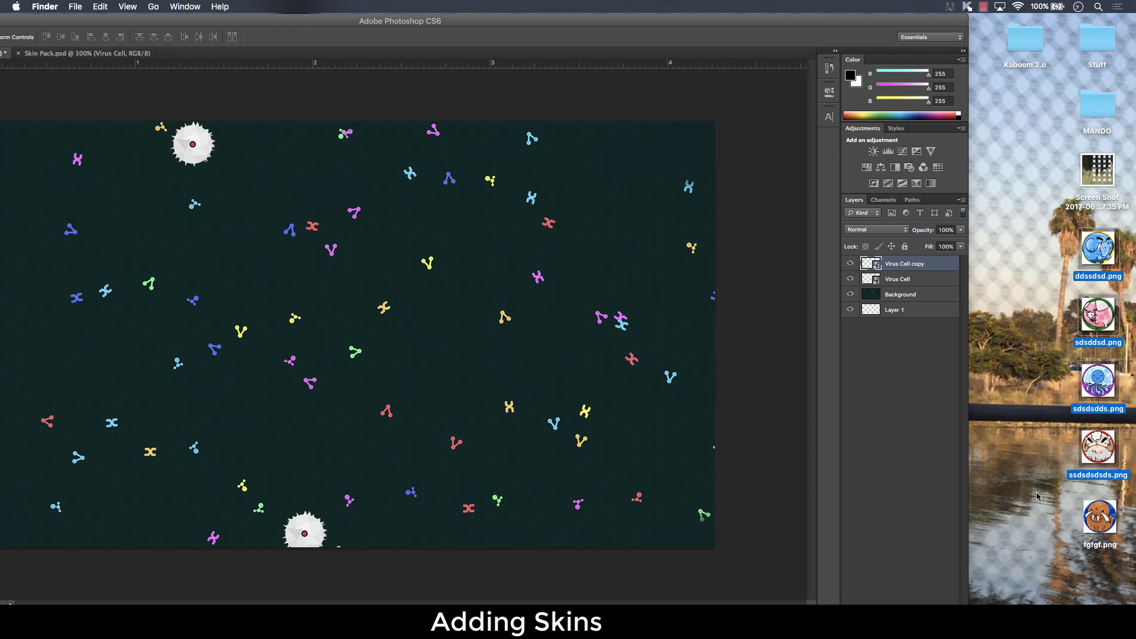
drag(1052, 235, 1093, 606)
drag(1108, 264, 391, 347)
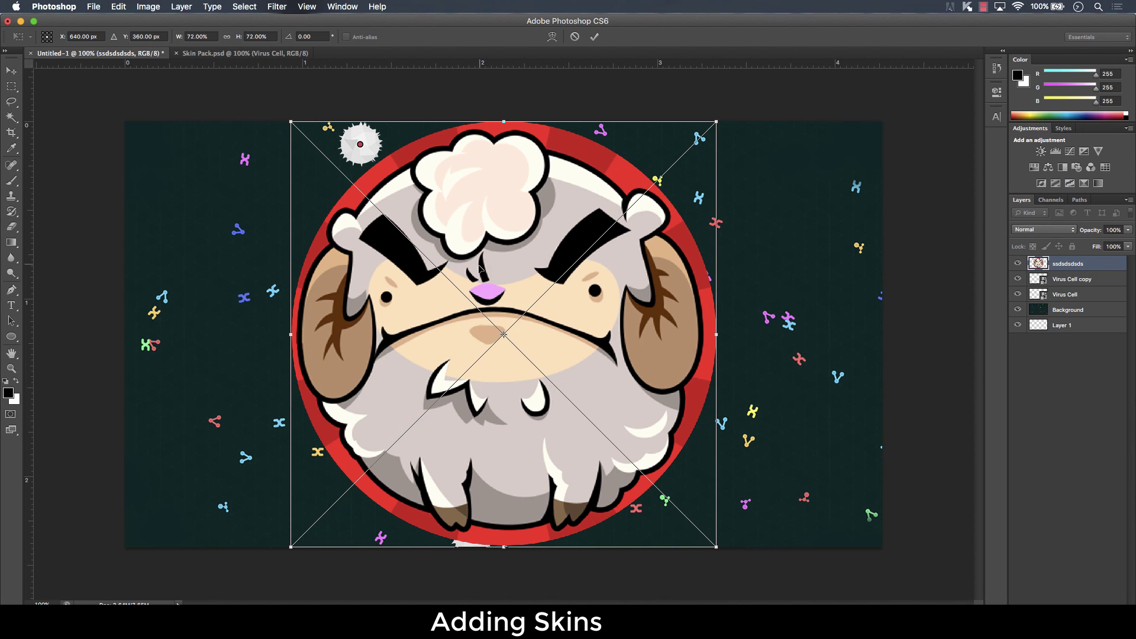
key(Return)
key(Return)
key(Return)
key(Return)
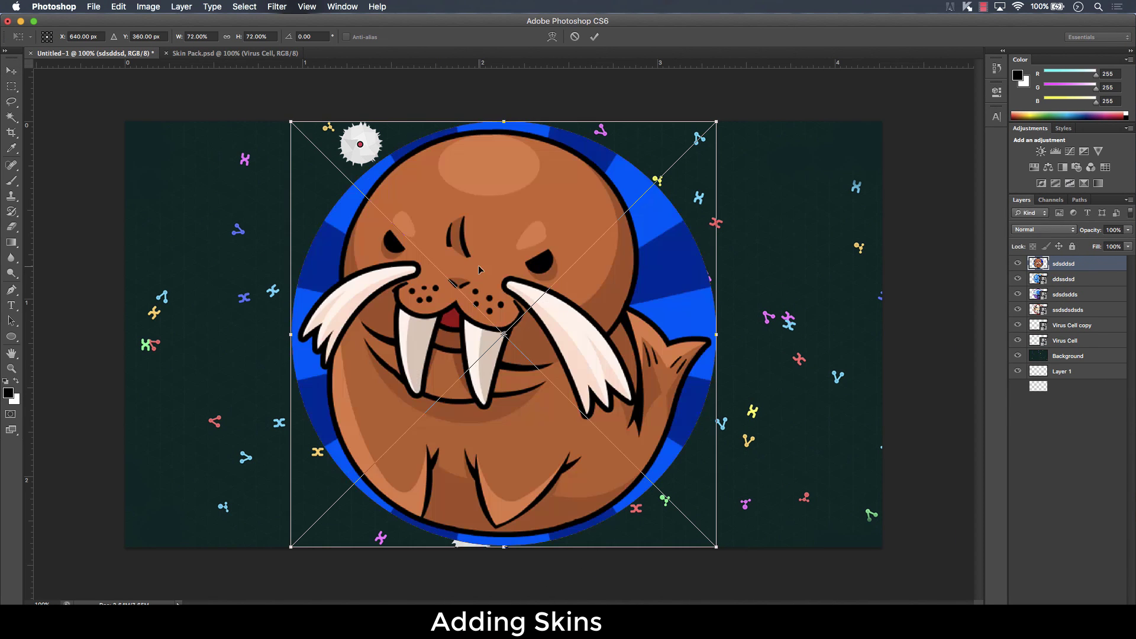
key(Return)
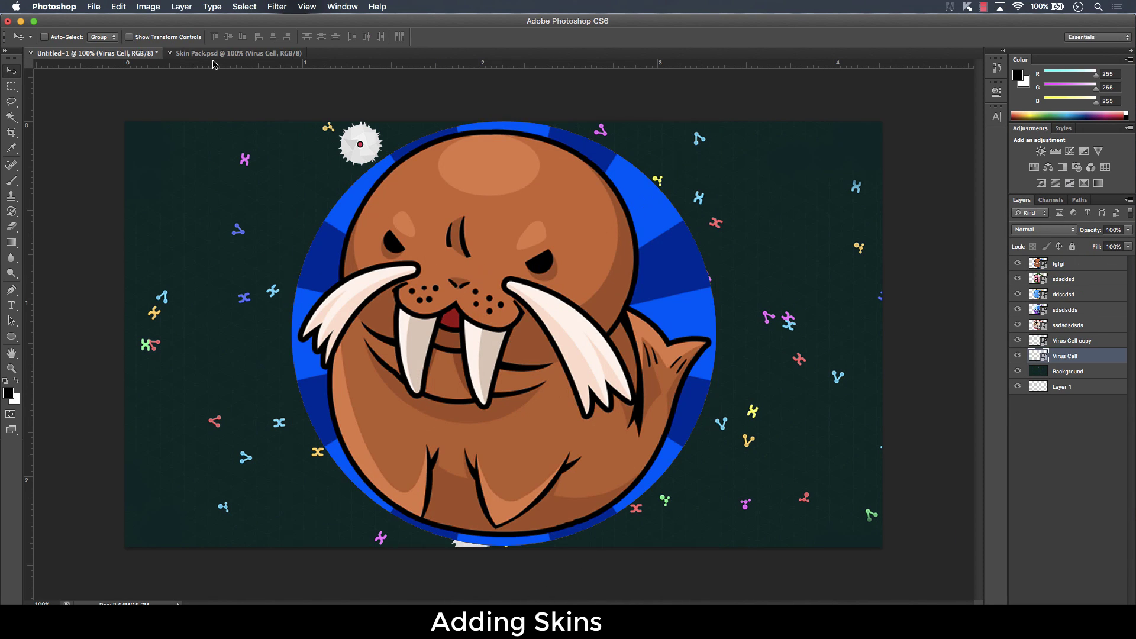
Copy the layer style of the Cool Agent layer in Skin Pack.psd.
click(255, 55)
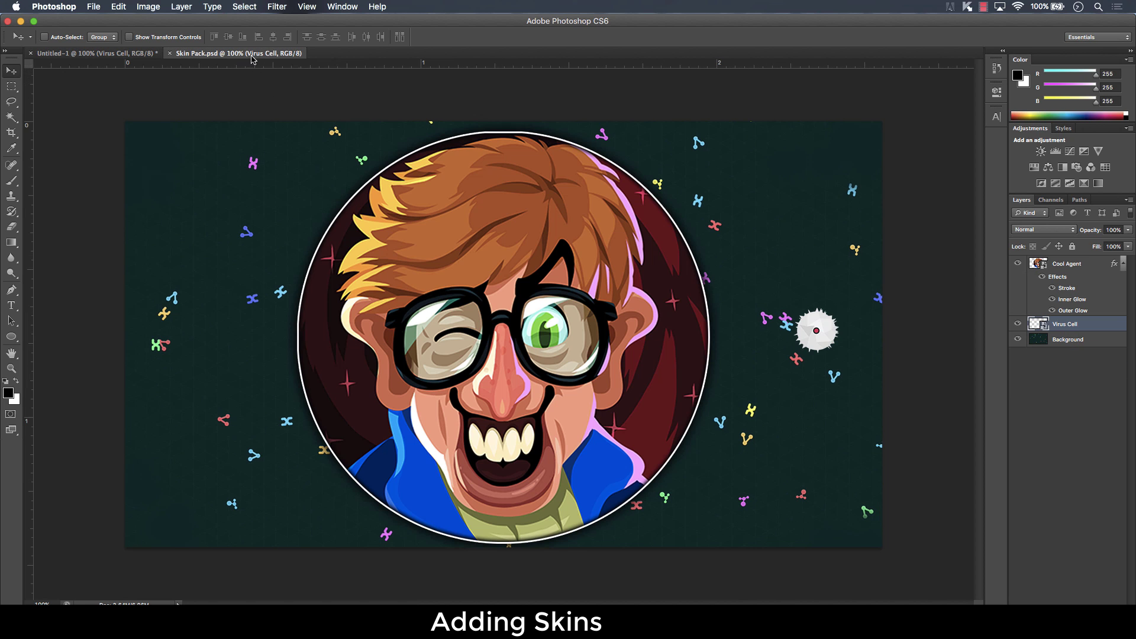
right_click(1087, 261)
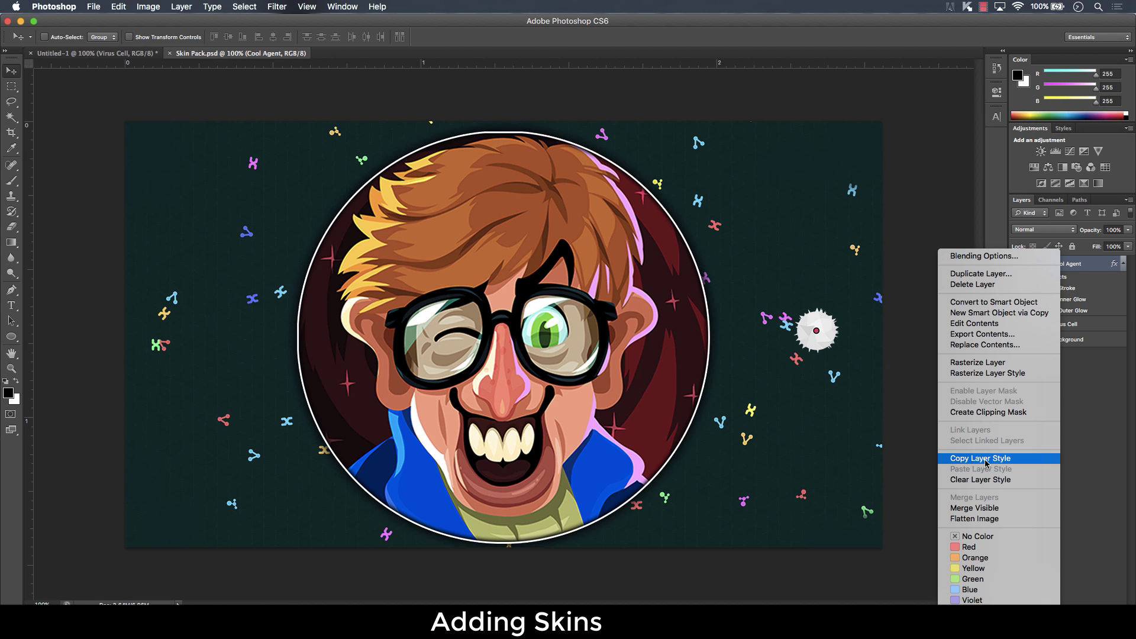
click(986, 459)
Paste the copied layer style onto all five circular skin layers in Untitled-1.
click(139, 53)
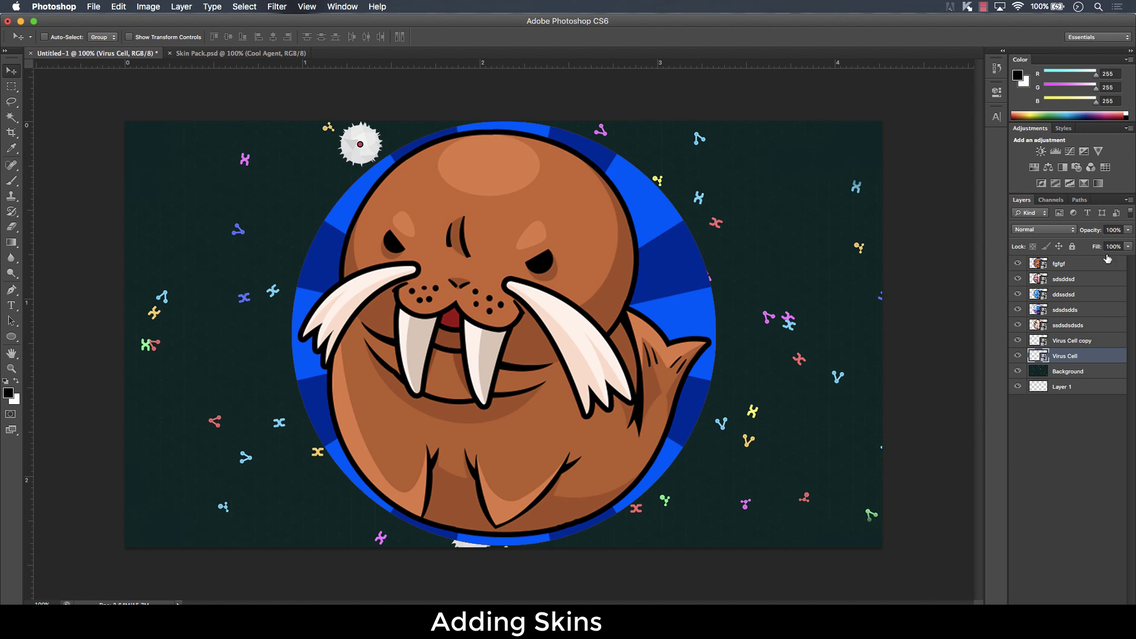
click(1076, 266)
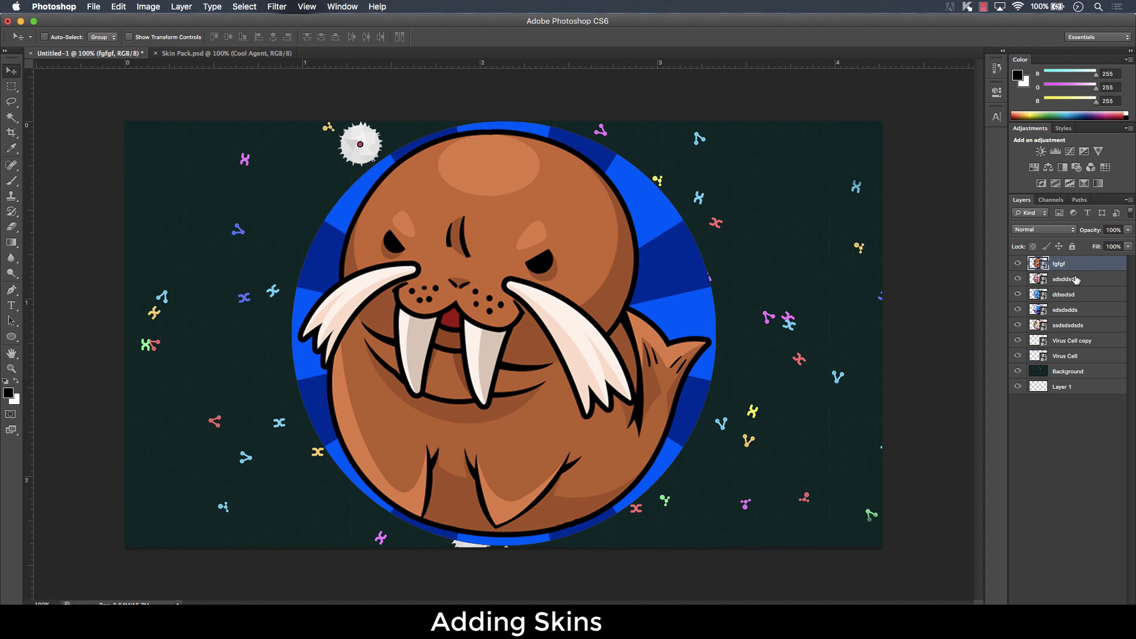
shift+click(1076, 280)
shift+click(1071, 294)
shift+click(1068, 310)
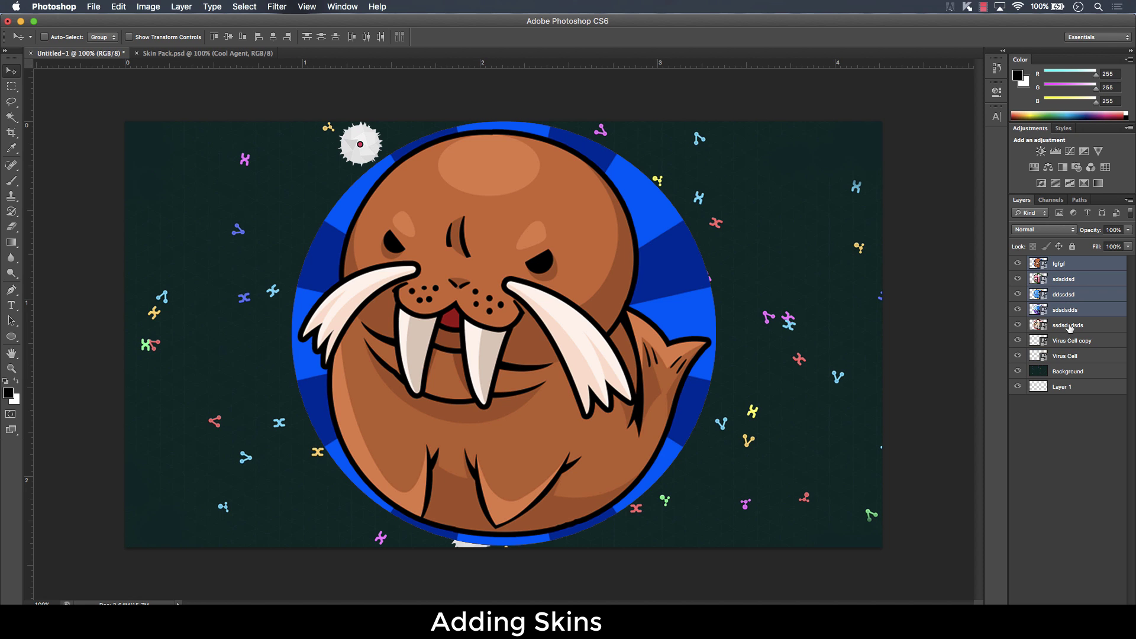
shift+click(1069, 327)
right_click(1072, 300)
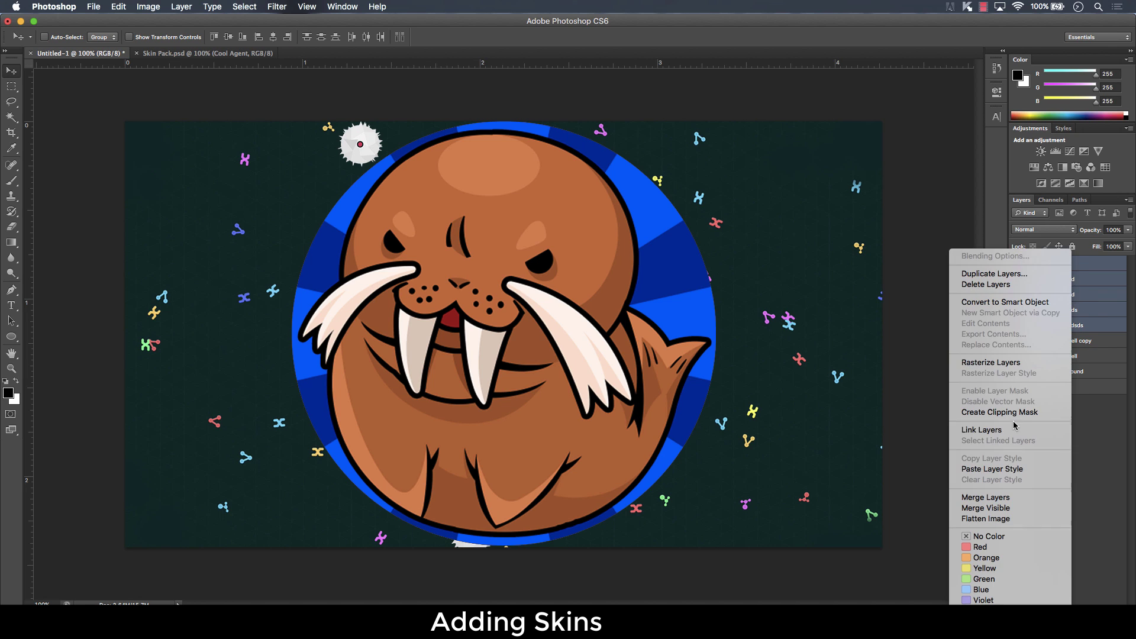
click(1000, 469)
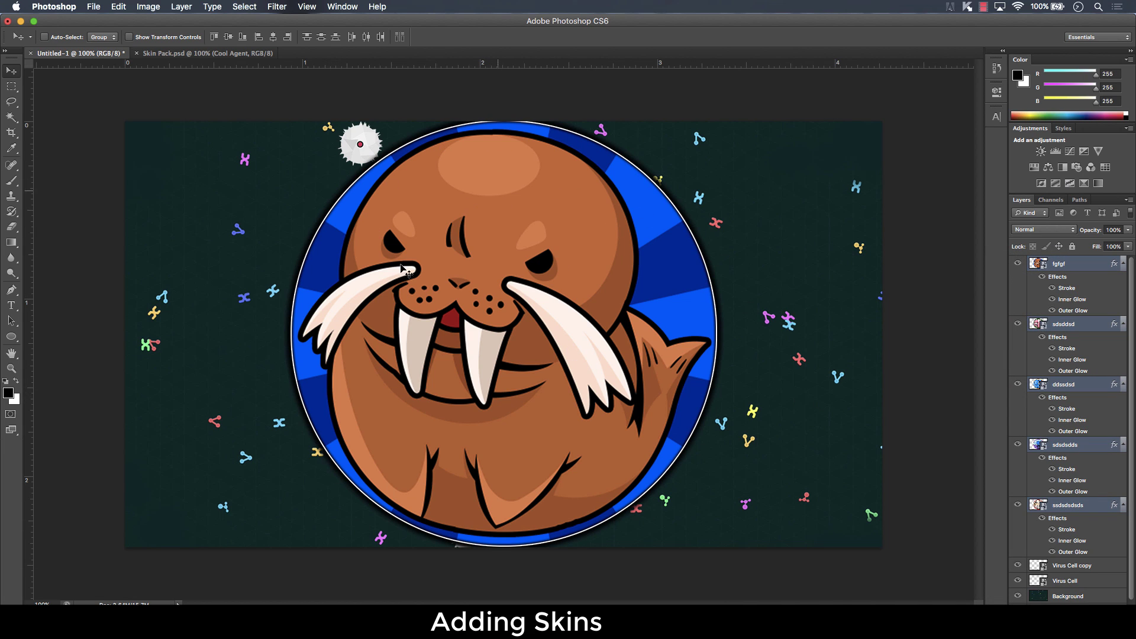
Hide all five skin layers so only the background and virus cells show.
click(1101, 505)
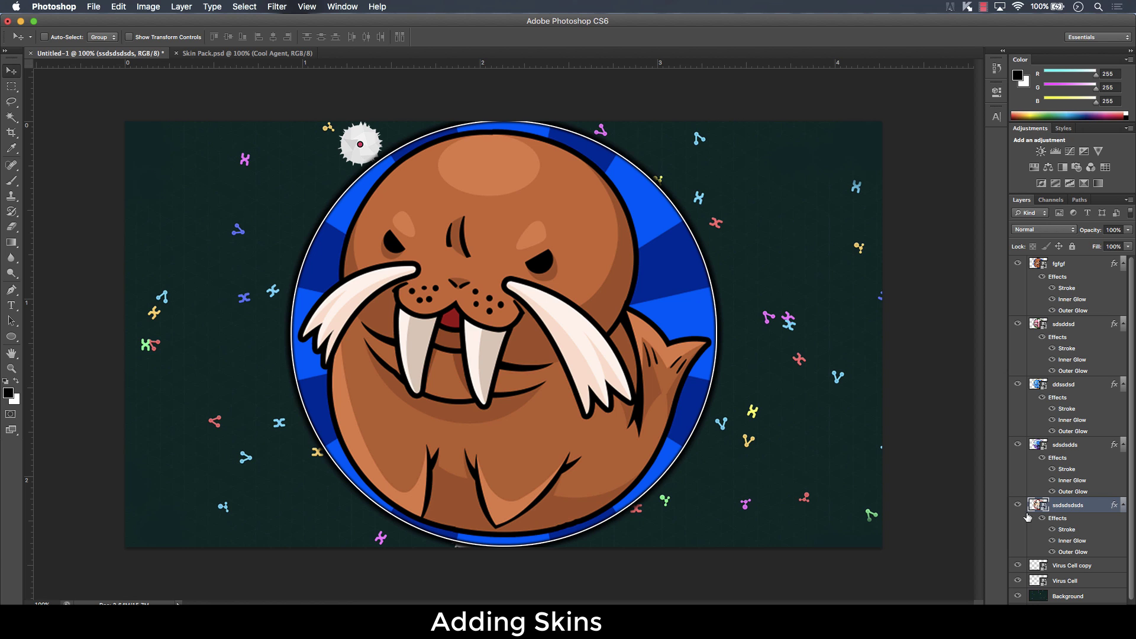
drag(1018, 504, 1016, 298)
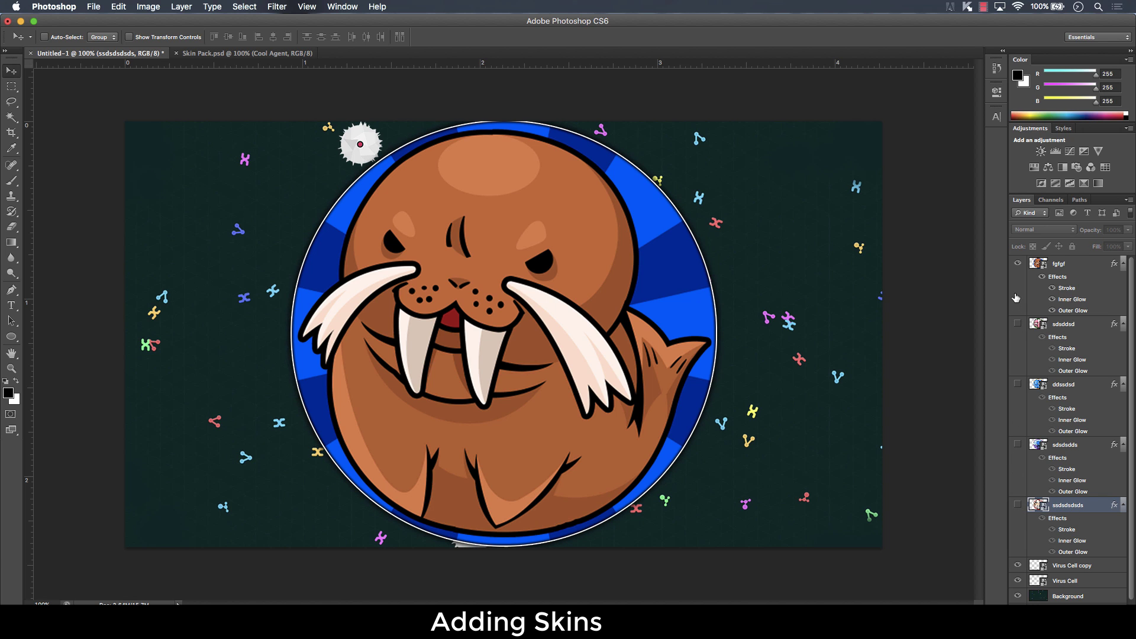
click(1018, 264)
click(1017, 263)
click(1018, 264)
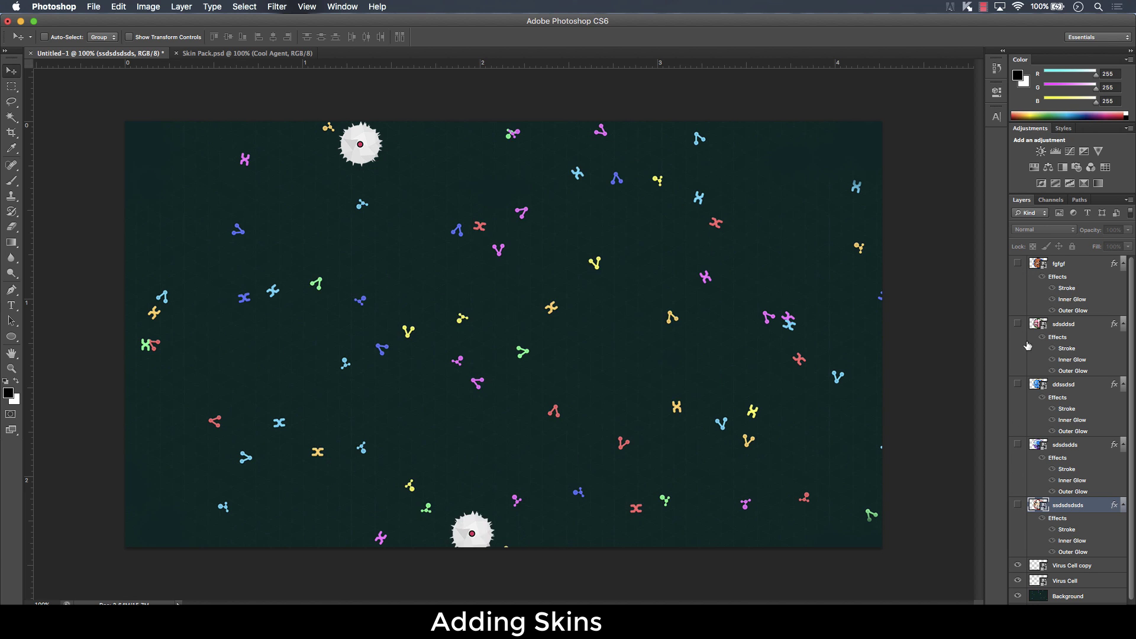
Preview the pig, elephant and jellyfish layers one at a time, leaving only the elephant visible.
click(1017, 324)
click(1018, 324)
click(1017, 384)
click(1018, 384)
click(1018, 445)
click(1018, 445)
click(1018, 384)
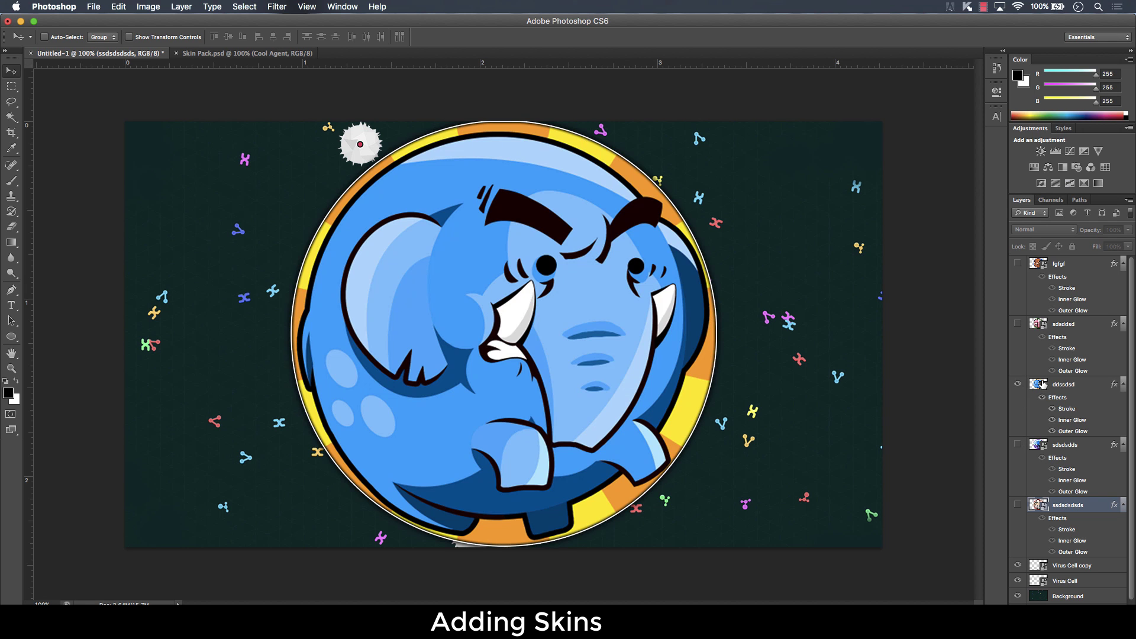
Bring the elephant layer to the top of the stack and scale it to 51% near the canvas centre.
click(1039, 384)
drag(1071, 385, 1059, 252)
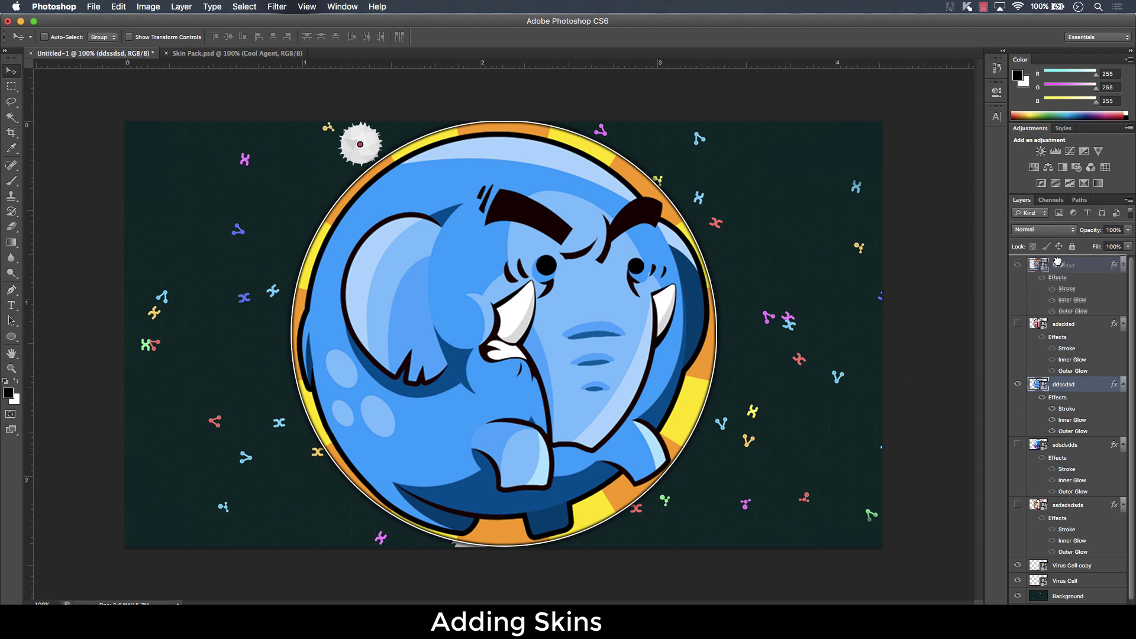
drag(677, 326, 769, 350)
key(super+t)
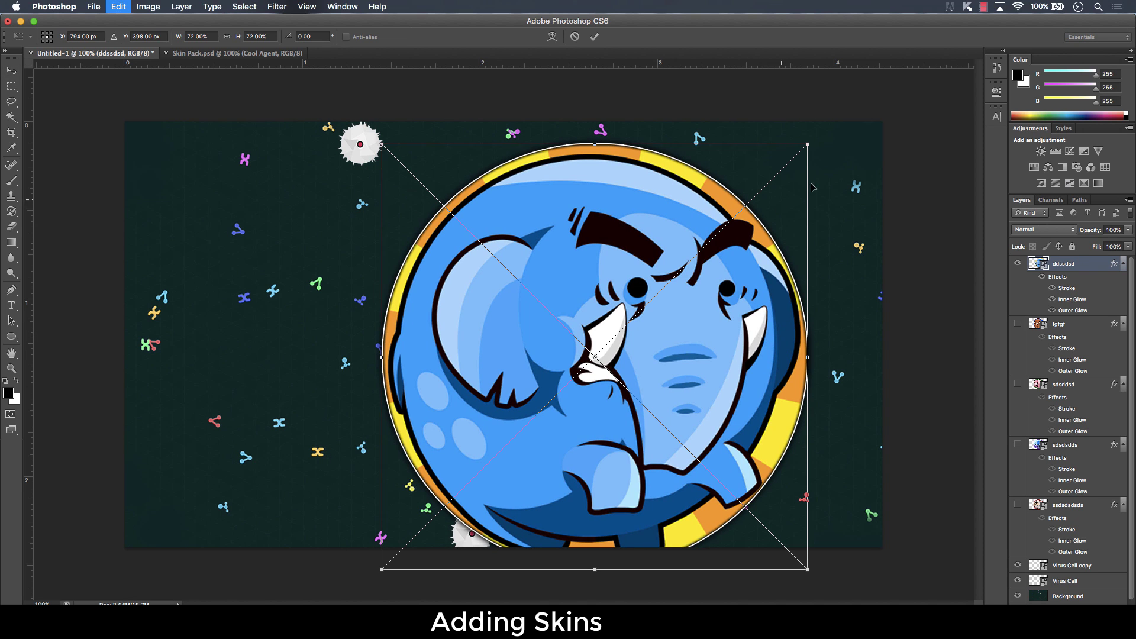
drag(810, 146, 683, 268)
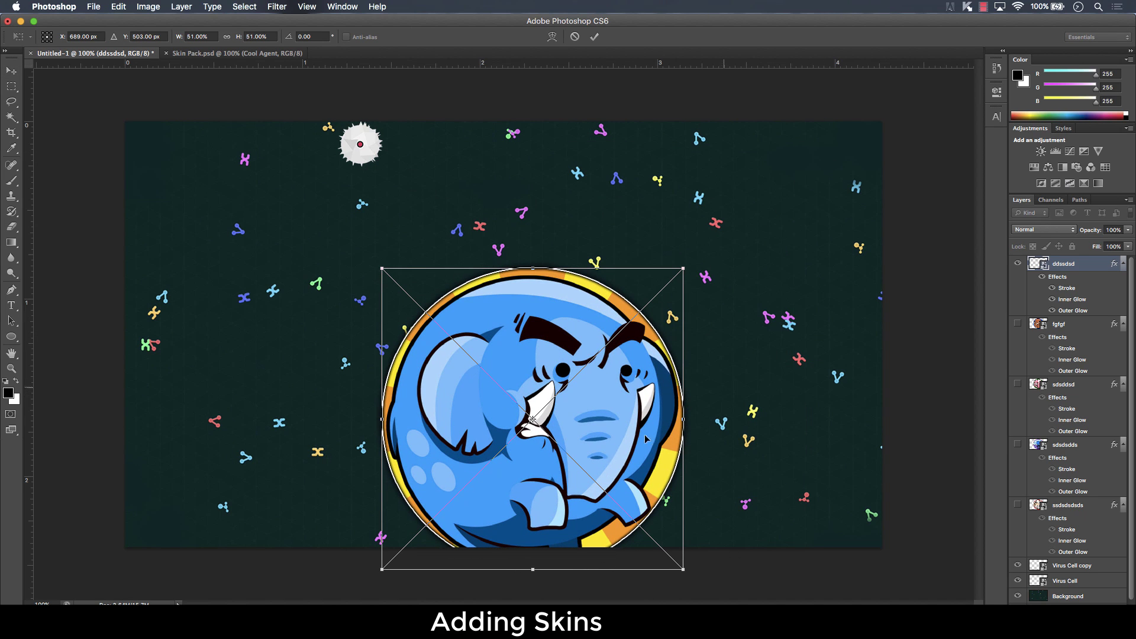
drag(639, 420, 579, 323)
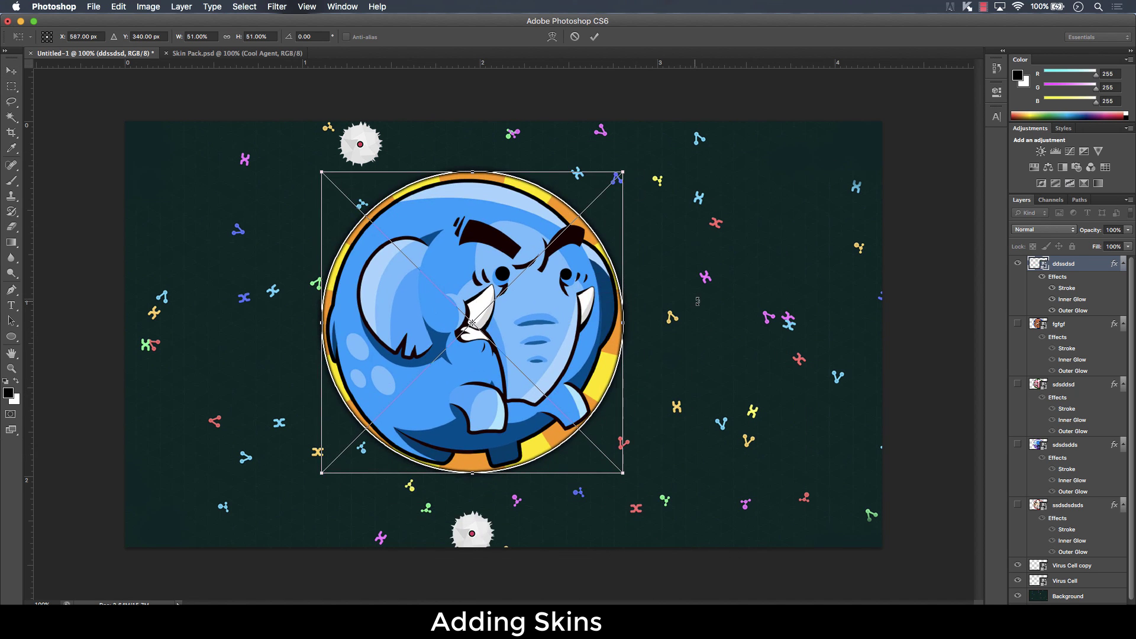
Shrink the elephant slightly more, adjust its tilt and position it left of the canvas centre.
drag(725, 290, 718, 250)
drag(599, 151, 579, 180)
drag(549, 300, 494, 345)
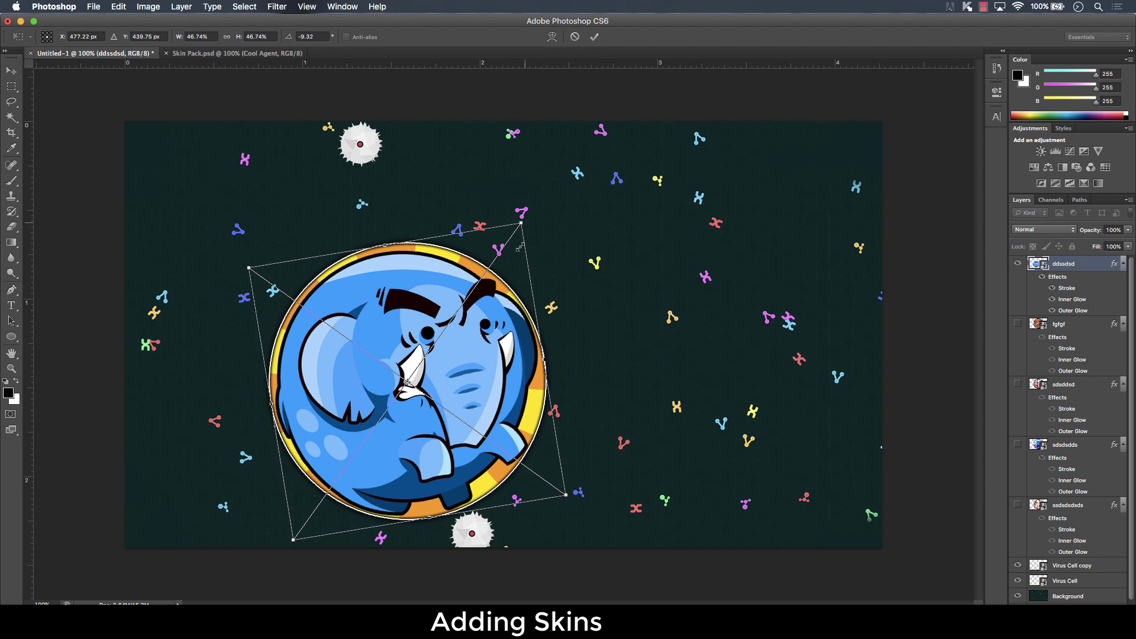
drag(523, 223, 520, 248)
drag(496, 394, 497, 339)
drag(573, 242, 591, 276)
key(Return)
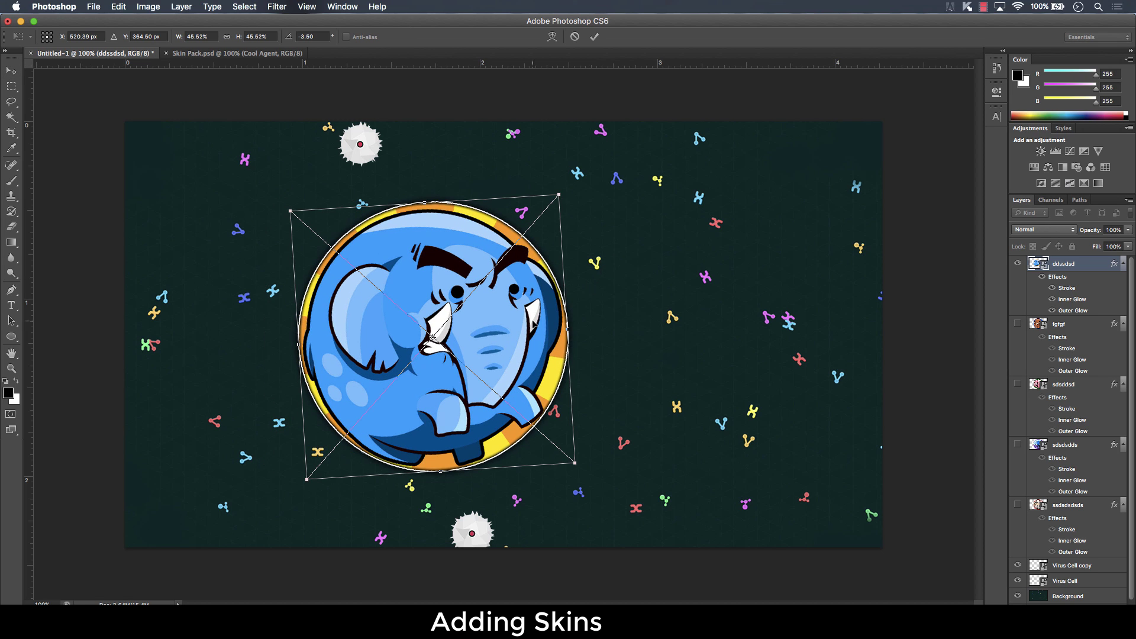
drag(535, 321, 512, 322)
key(Return)
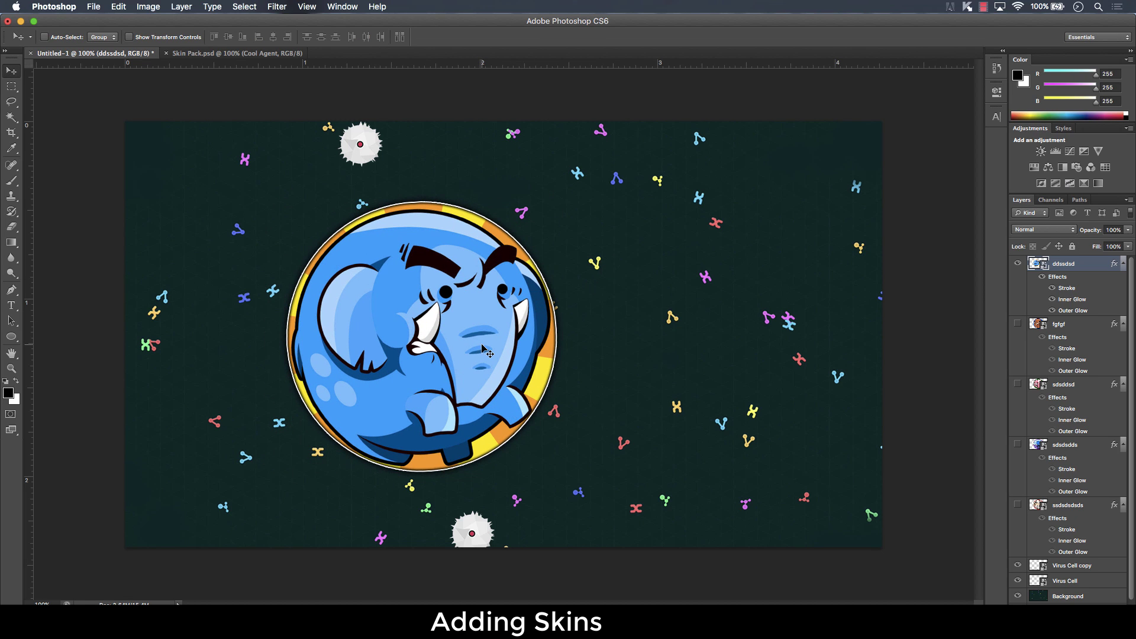
mouse_move(513, 352)
mouse_down()
mouse_move(666, 355)
mouse_move(483, 354)
mouse_move(506, 369)
mouse_up()
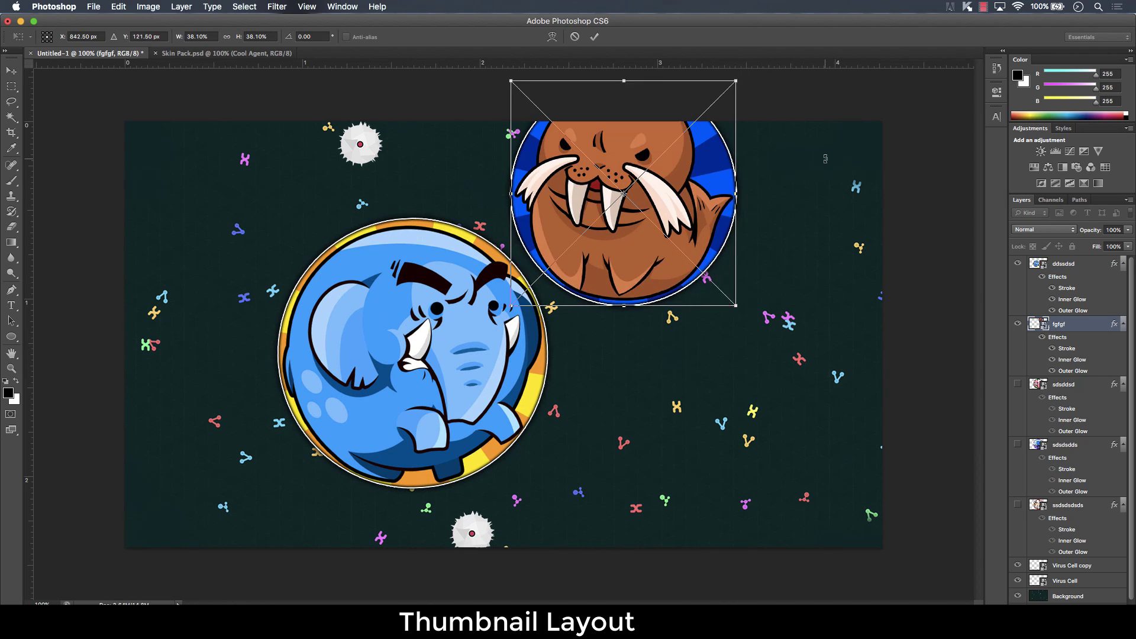
drag(651, 249, 629, 223)
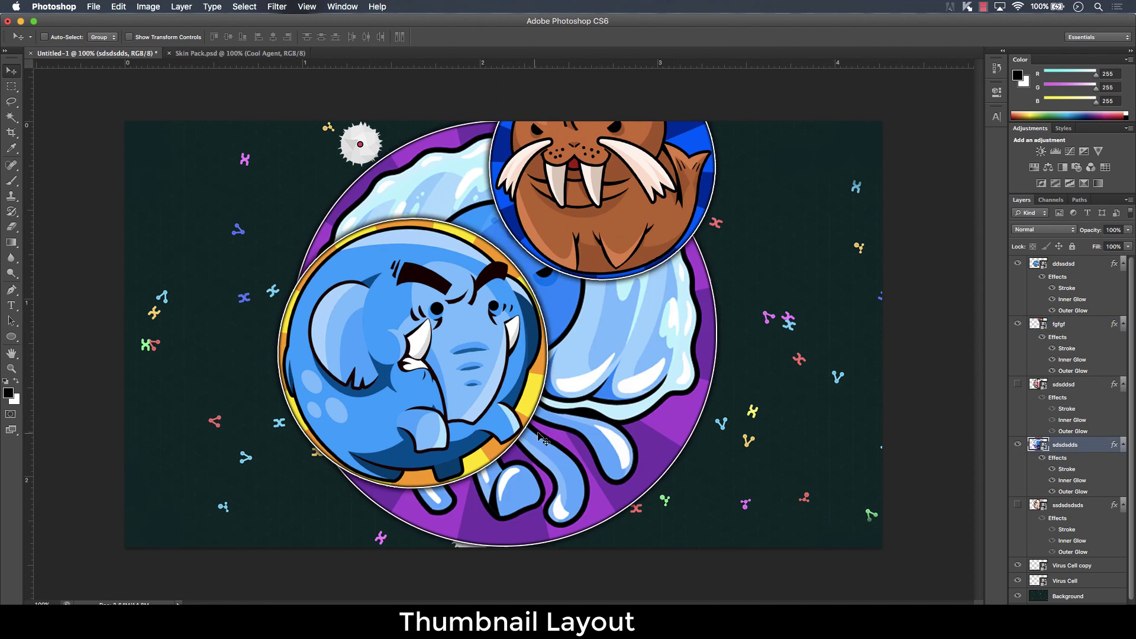
drag(529, 404, 533, 405)
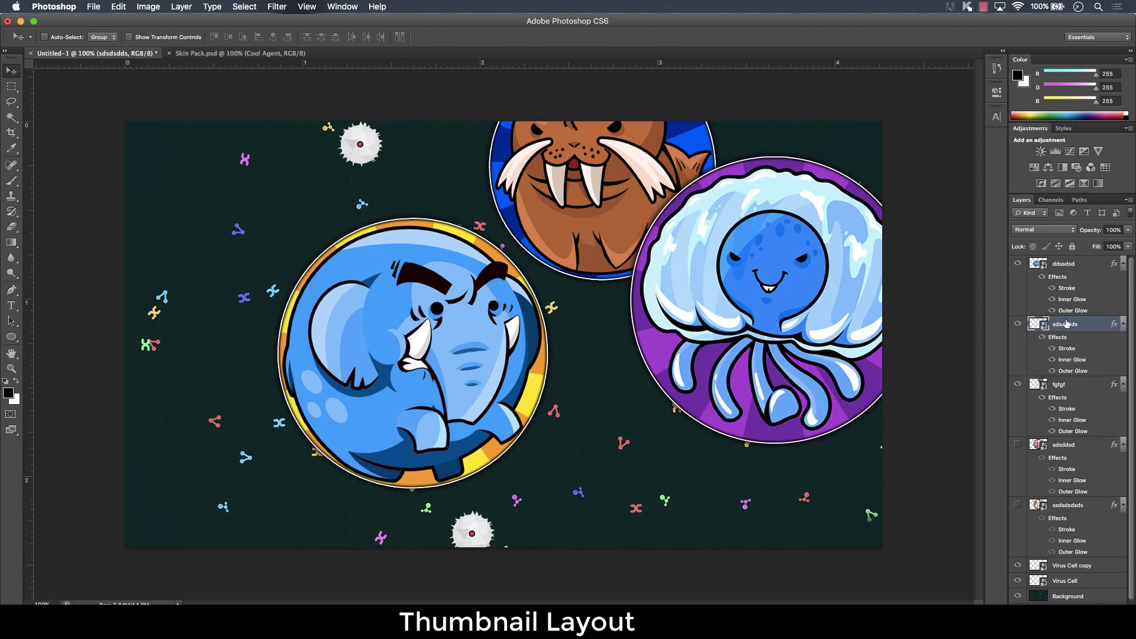
Duplicate the jellyfish and resize the copy so it overlaps the front left of the original.
drag(791, 330, 686, 341)
key(Return)
key(super+t)
drag(829, 195, 862, 163)
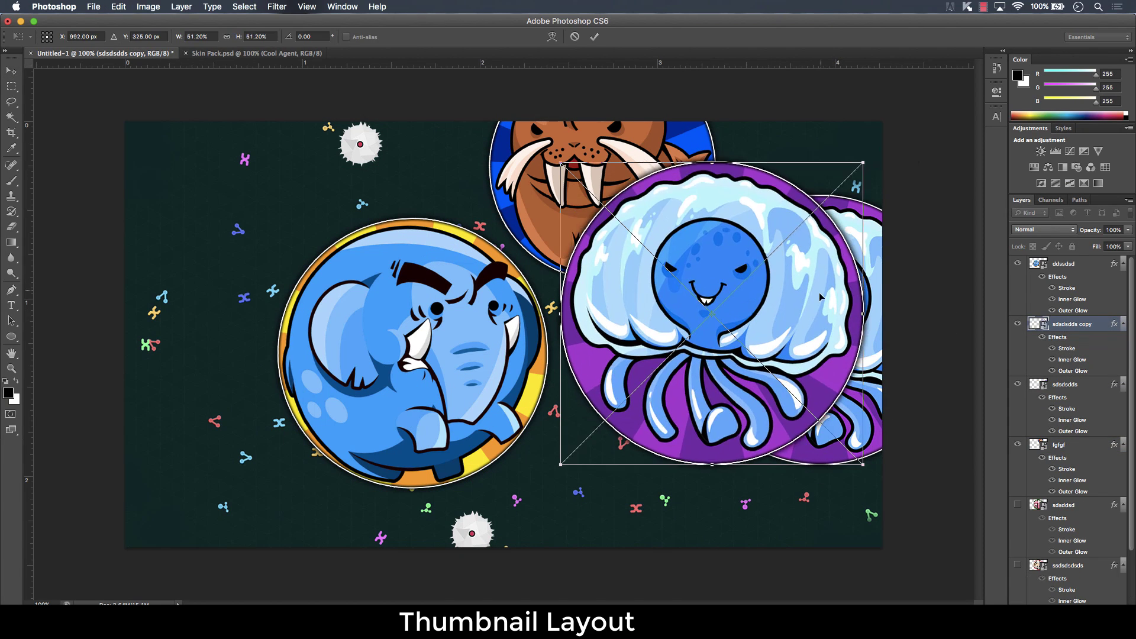
drag(819, 297, 822, 320)
drag(866, 186, 835, 215)
drag(809, 330, 832, 314)
key(Return)
Duplicate the elephant, place the copy's layer below it and shrink it behind the original's lower left.
click(1060, 264)
drag(1066, 265, 1066, 317)
drag(398, 349, 279, 374)
key(super+t)
drag(431, 243, 387, 288)
drag(314, 403, 321, 382)
key(Return)
Duplicate the walrus and shrink the copy so it overlaps the bottom of the large walrus.
click(1059, 384)
click(1018, 505)
click(1018, 505)
click(1060, 505)
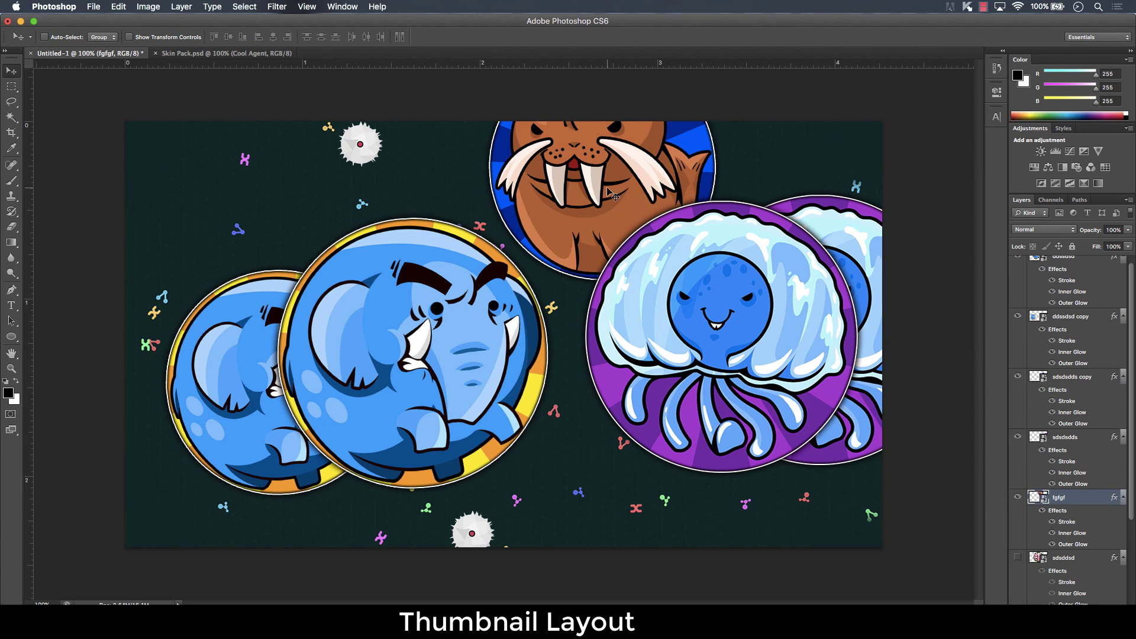
drag(592, 196, 572, 273)
key(super+t)
drag(649, 164, 615, 188)
key(Return)
Stack four more small walrus copies in a column down to the canvas's bottom edge, between elephant and jellyfish.
drag(565, 250, 561, 308)
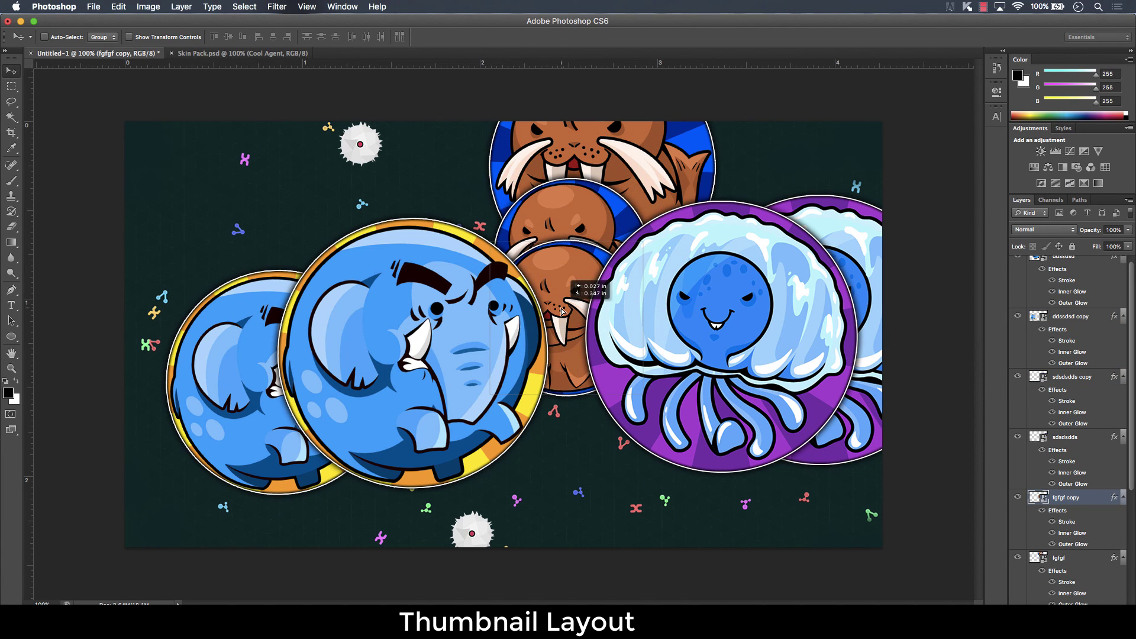
key(Return)
key(ctrl+alt+shift+t)
key(ctrl+alt+shift+t)
key(ctrl+alt+shift+t)
key(ctrl+alt+shift+t)
Show the pig layer, raise it above the walrus copies and scale it to 34.60% in the canvas's lower-left corner.
scroll(1118, 352, down, 10)
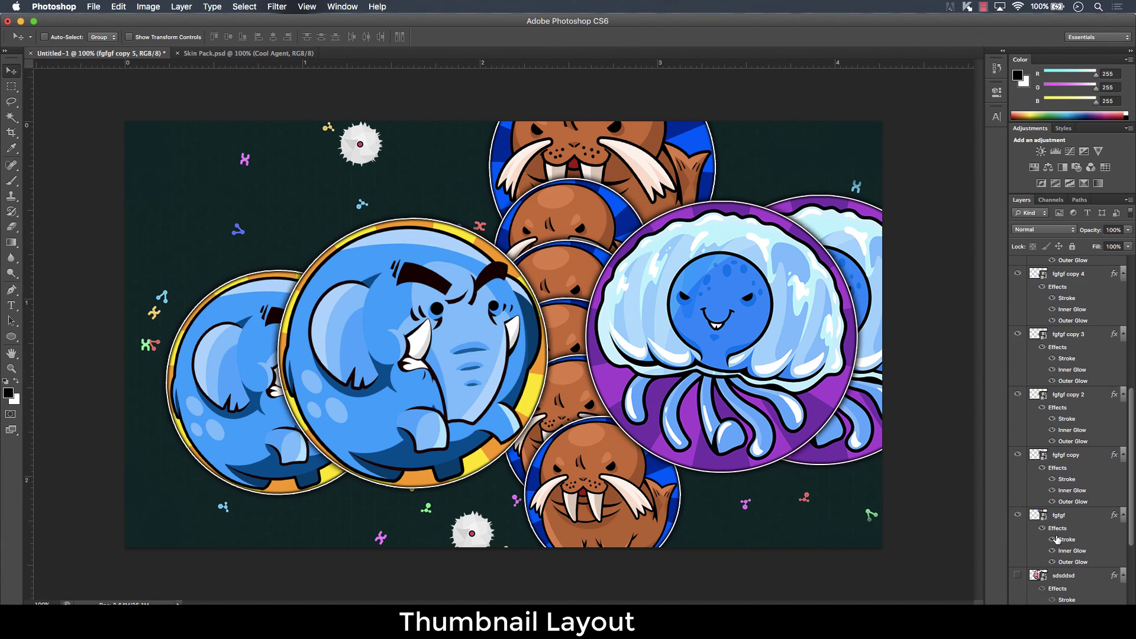
click(1018, 517)
click(1063, 517)
drag(1063, 518, 1063, 315)
key(super+t)
drag(553, 320, 341, 363)
drag(503, 164, 283, 385)
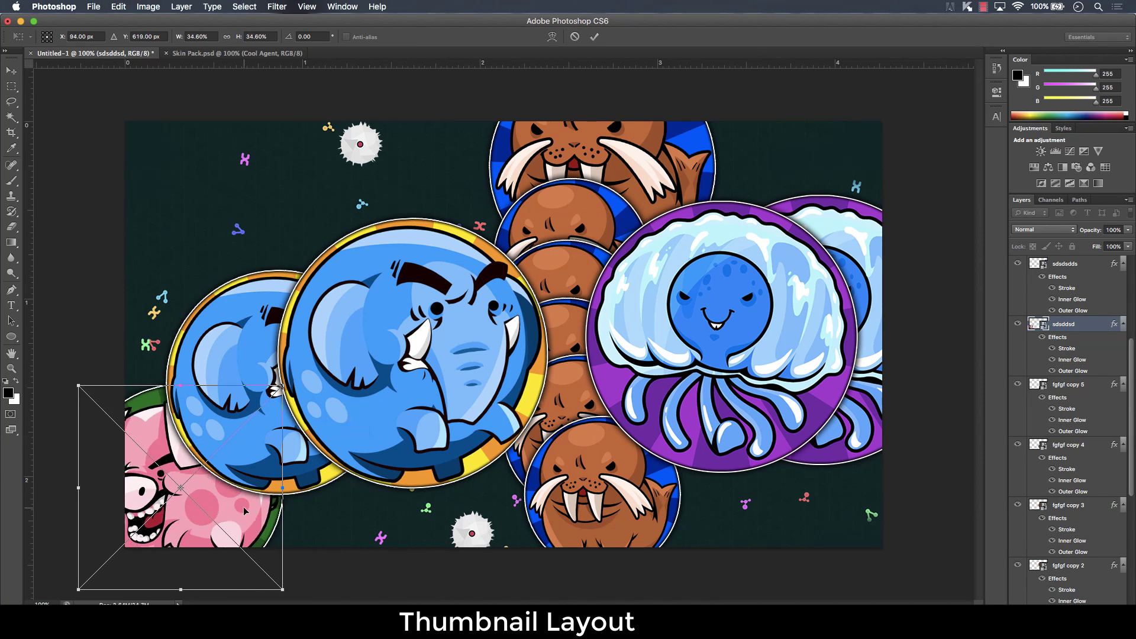
key(Return)
Duplicate the pig, flip the copy horizontally, shrink it and place it in the canvas's upper-left corner.
drag(207, 473, 334, 244)
key(super+t)
right_click(291, 197)
click(322, 360)
drag(372, 141, 319, 193)
drag(288, 284, 167, 274)
key(Return)
Duplicate the flipped pig repeatedly to fill the canvas's left side around the elephants.
drag(167, 269, 267, 272)
drag(225, 267, 135, 375)
drag(182, 343, 165, 455)
drag(160, 456, 182, 544)
drag(180, 540, 275, 534)
Show the sheep layer, shift it to the canvas's right half and raise it above the original pig layer.
scroll(1023, 538, down, 10)
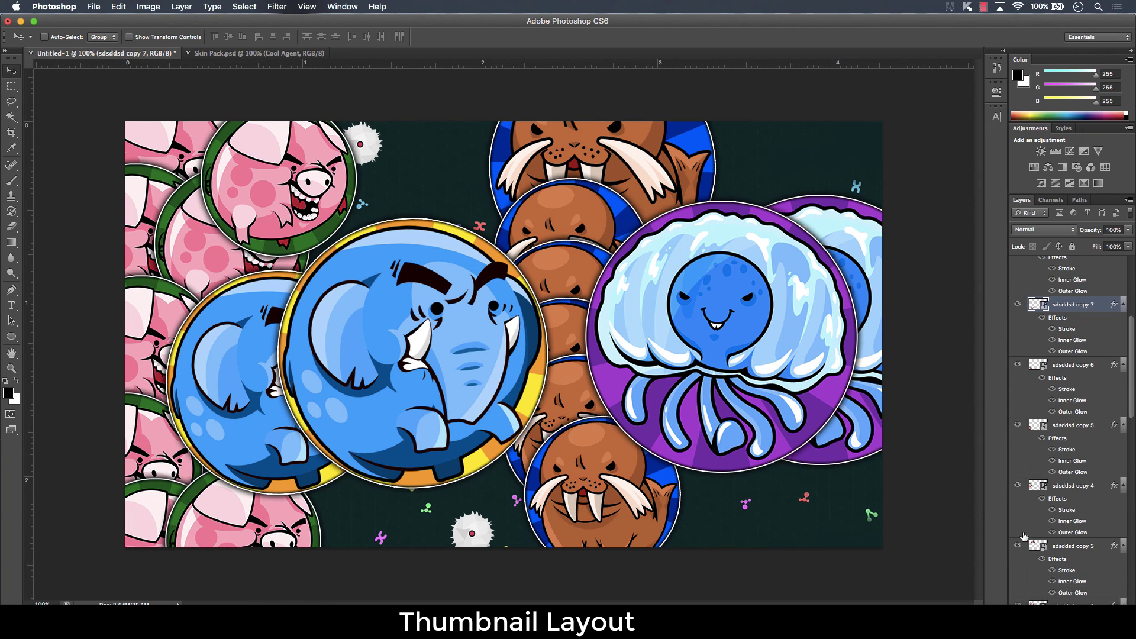
click(1018, 545)
click(1068, 545)
drag(550, 349, 767, 356)
drag(1068, 545, 1076, 323)
key(super+t)
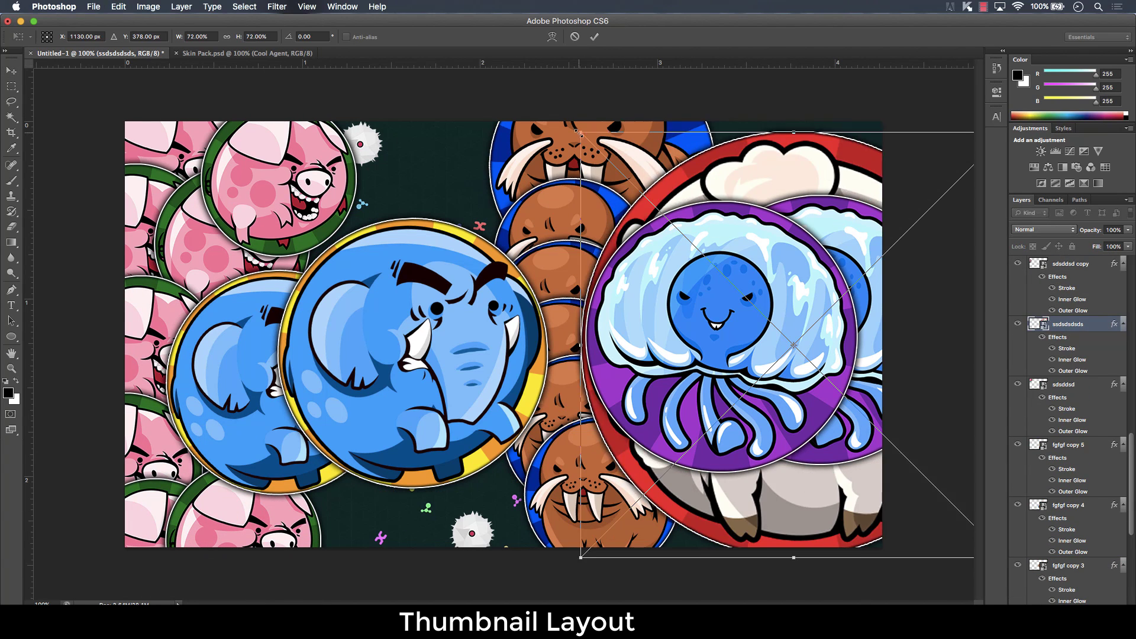
Shrink the sheep and fit it into the canvas's upper-right corner behind the jellyfish.
drag(569, 134, 740, 312)
drag(853, 438, 774, 186)
drag(895, 300, 796, 206)
drag(762, 141, 884, 196)
drag(918, 266, 899, 246)
key(Return)
Duplicate the small sheep repeatedly above and below the jellyfish to fill the canvas's right side.
drag(833, 180, 774, 180)
drag(785, 175, 816, 544)
drag(806, 532, 727, 532)
drag(726, 527, 781, 448)
drag(774, 179, 706, 160)
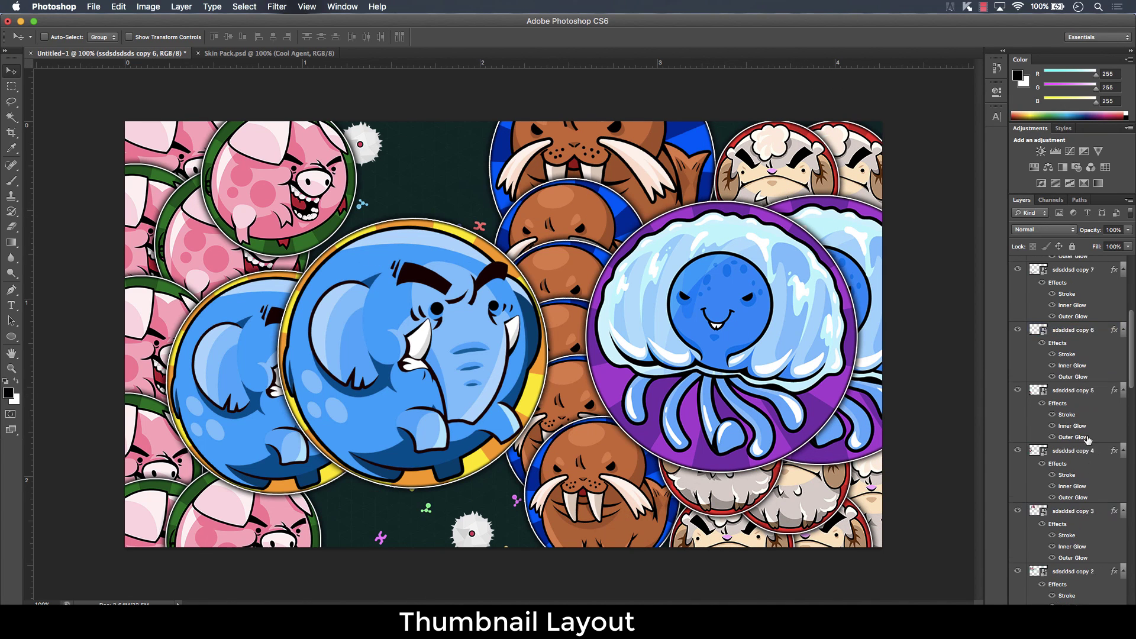
Duplicate the rear elephant, send the copy backward, scale it to 14.57% and tilt it -14.59° above the large elephant.
scroll(1087, 440, up, 10)
click(1071, 324)
alt+drag(236, 367, 329, 276)
key(super+[)
key(super+t)
shift+drag(260, 180, 396, 317)
drag(461, 338, 415, 196)
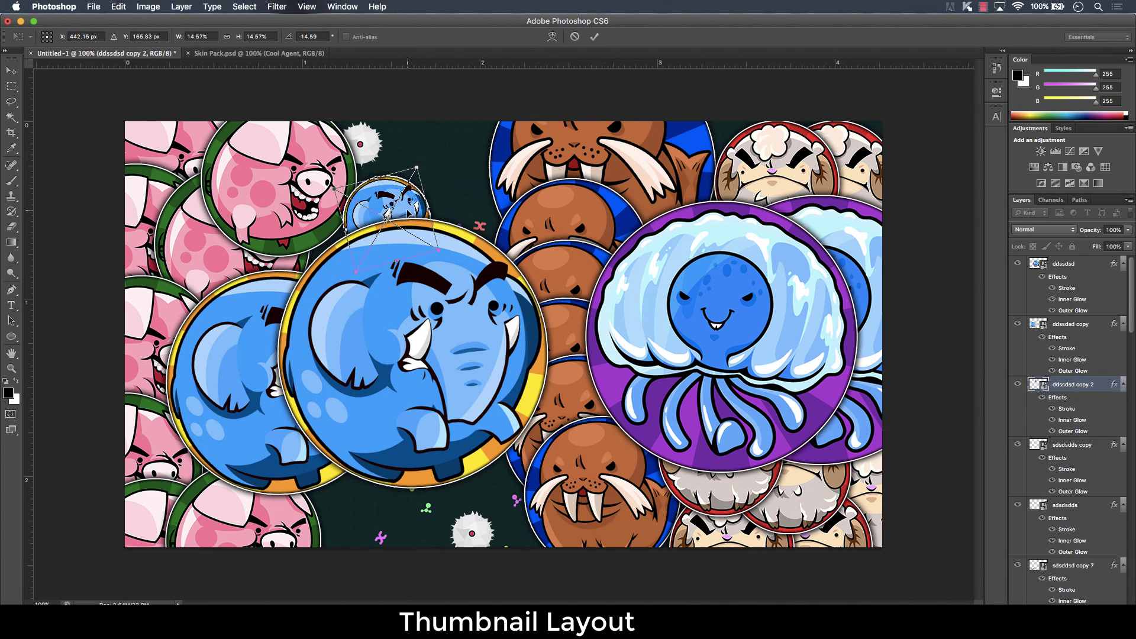
key(Return)
Add three more tiny elephant copies, one above and two below the large elephant.
key(ctrl+alt+shift+t)
key(ctrl+alt+shift+t)
key(ctrl+alt+shift+t)
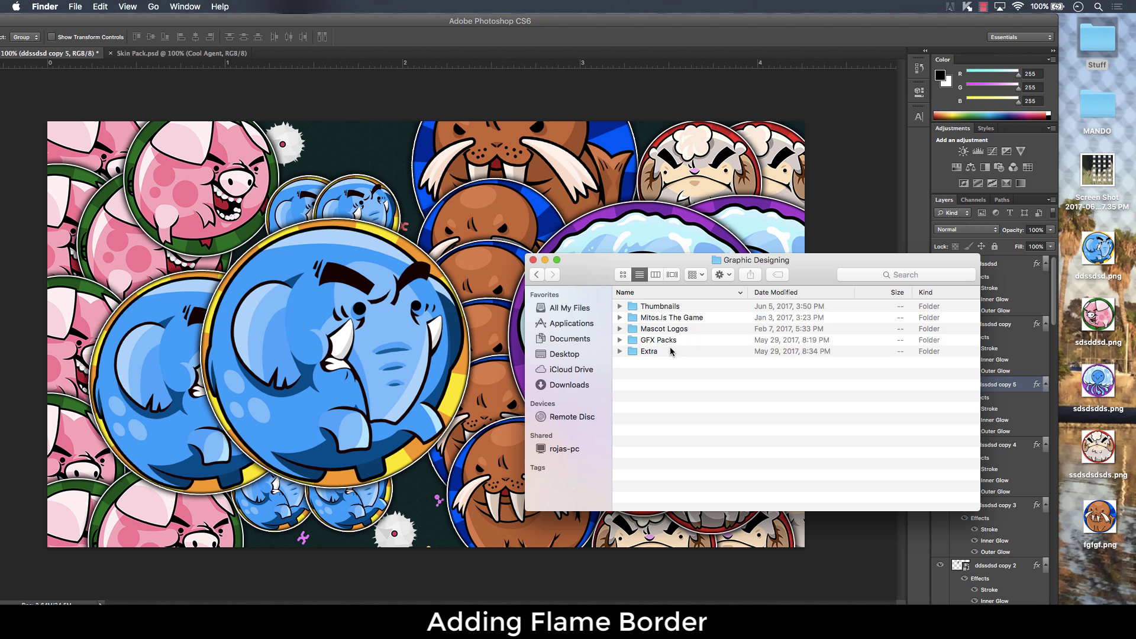
Place Colored Fire 2 from the Extra folder over the canvas and move its layer to the top.
double_click(672, 350)
click(664, 329)
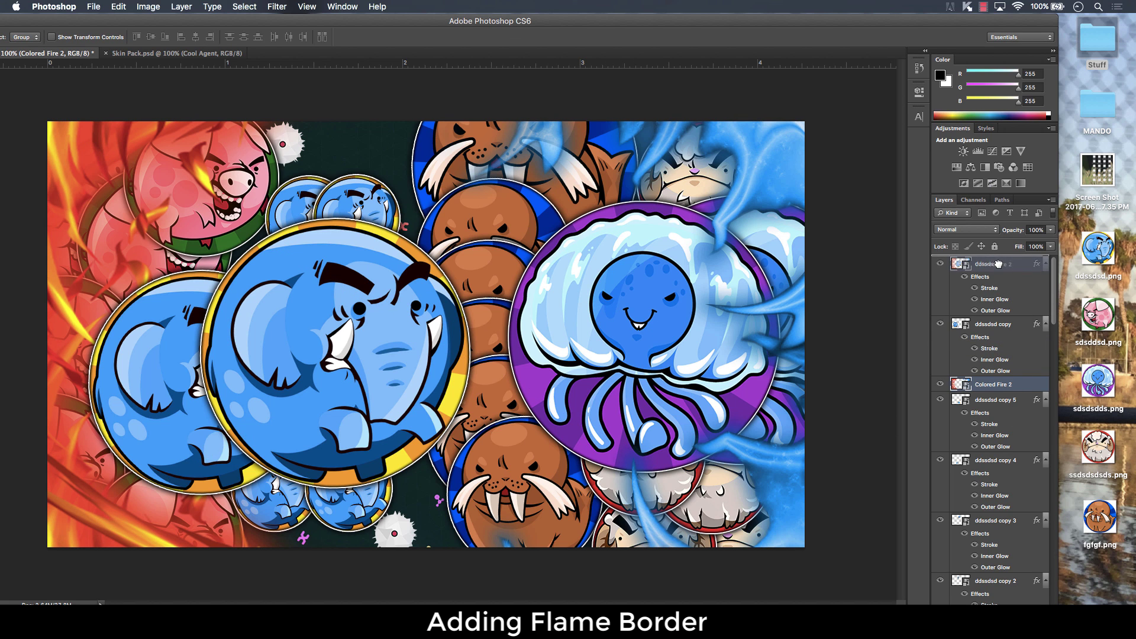
drag(999, 264, 999, 262)
Place the Electric Ring PNG from the Extra folder on the canvas and set its blend mode to Linear Dodge (Add).
double_click(1102, 47)
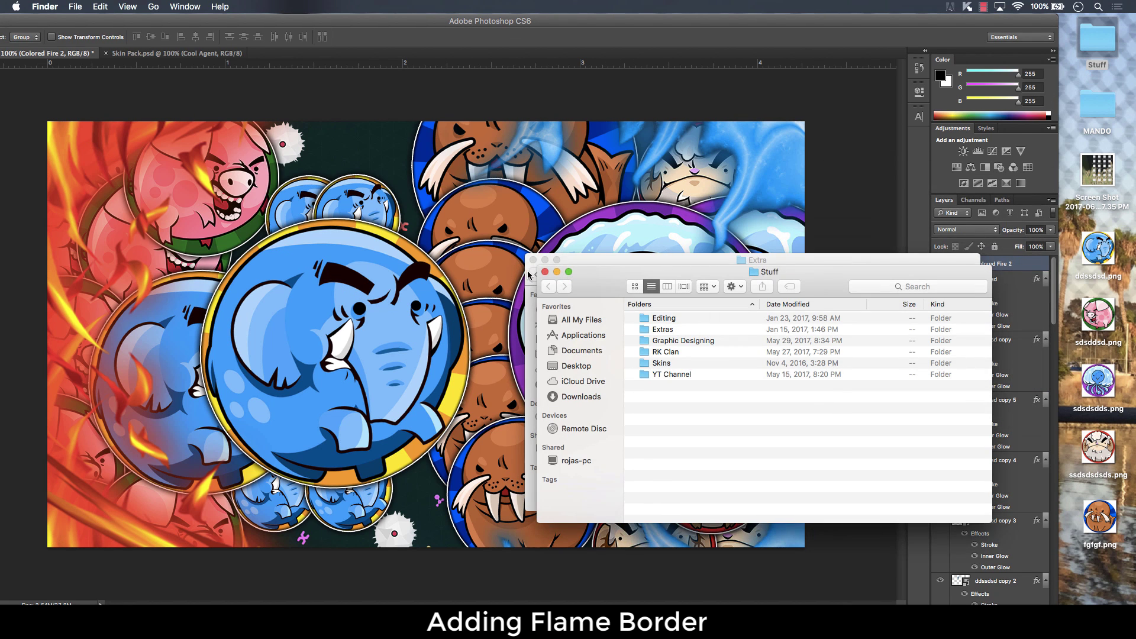
click(546, 272)
click(663, 362)
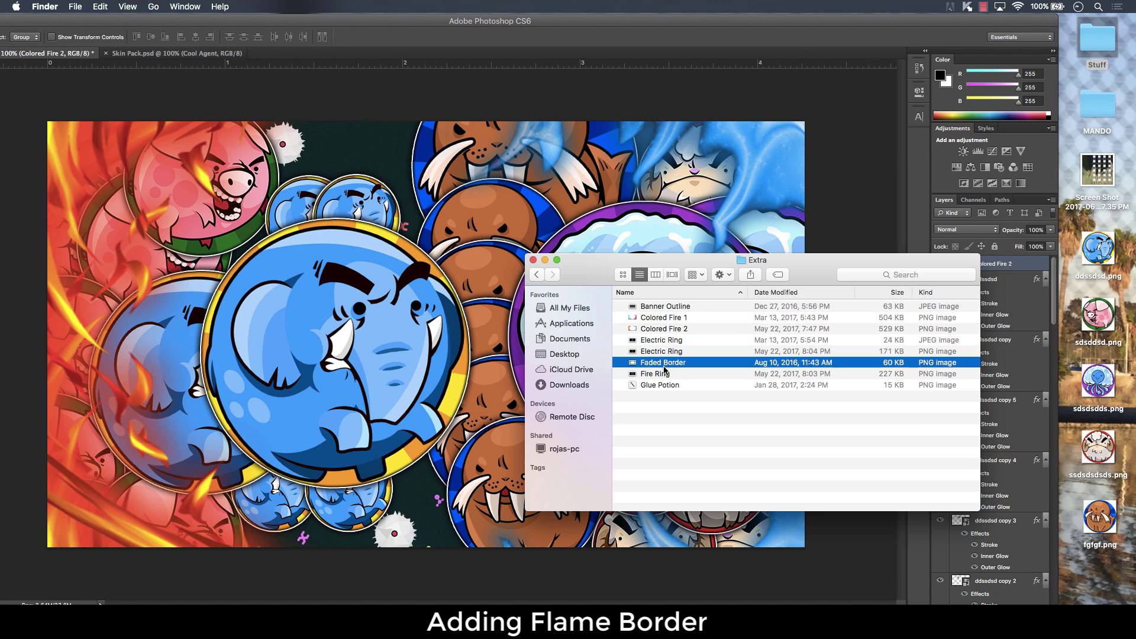
click(663, 351)
click(665, 342)
double_click(664, 352)
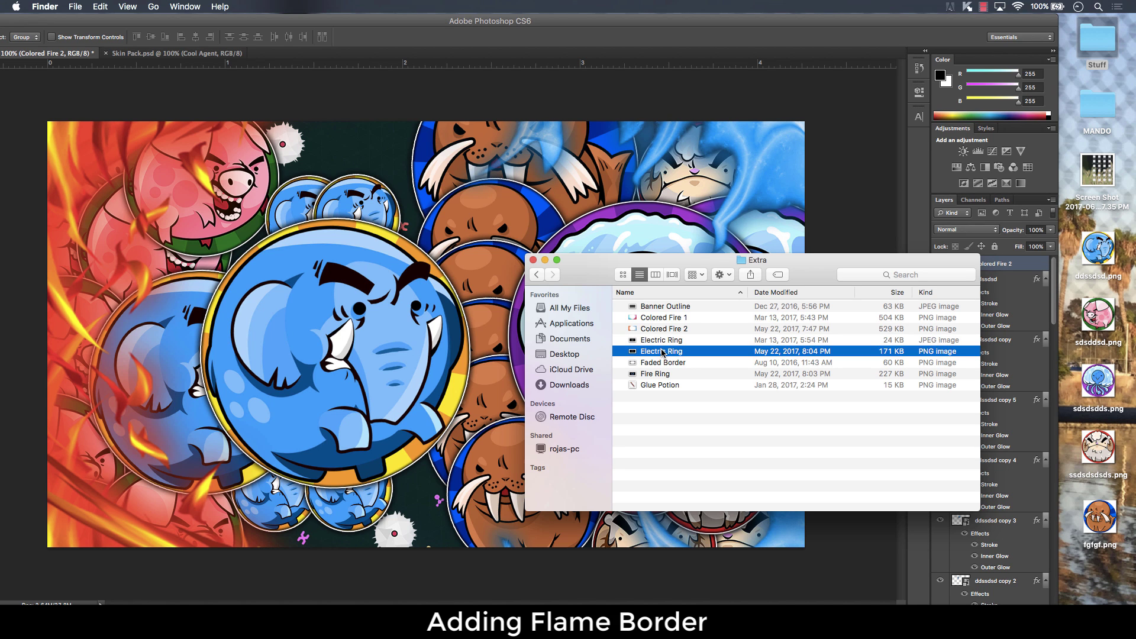
click(10, 23)
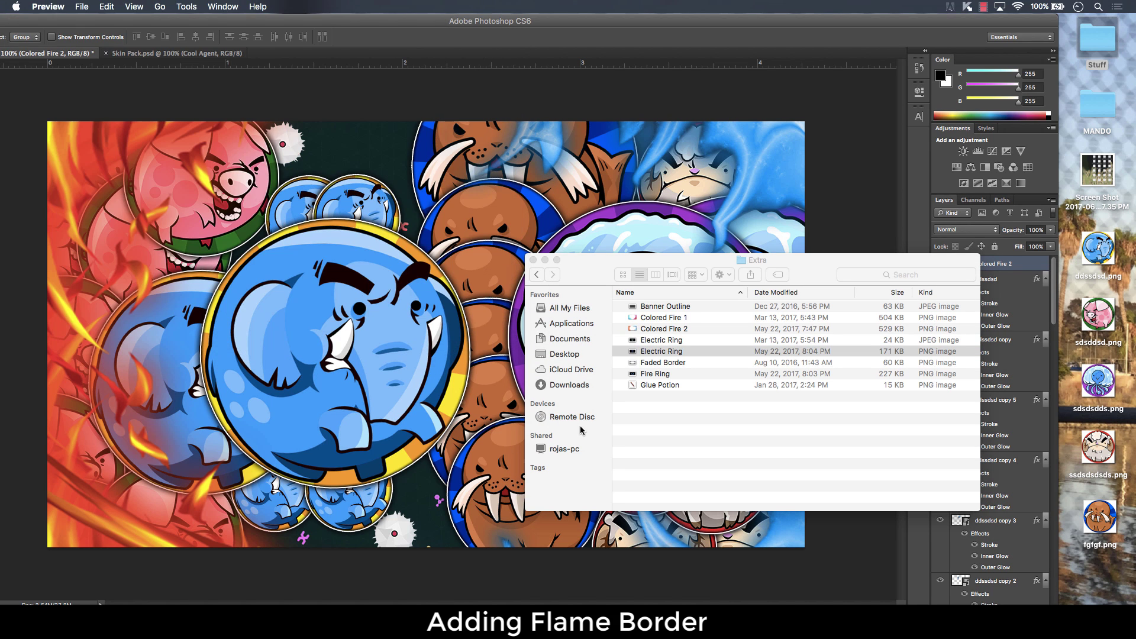
drag(359, 341, 362, 341)
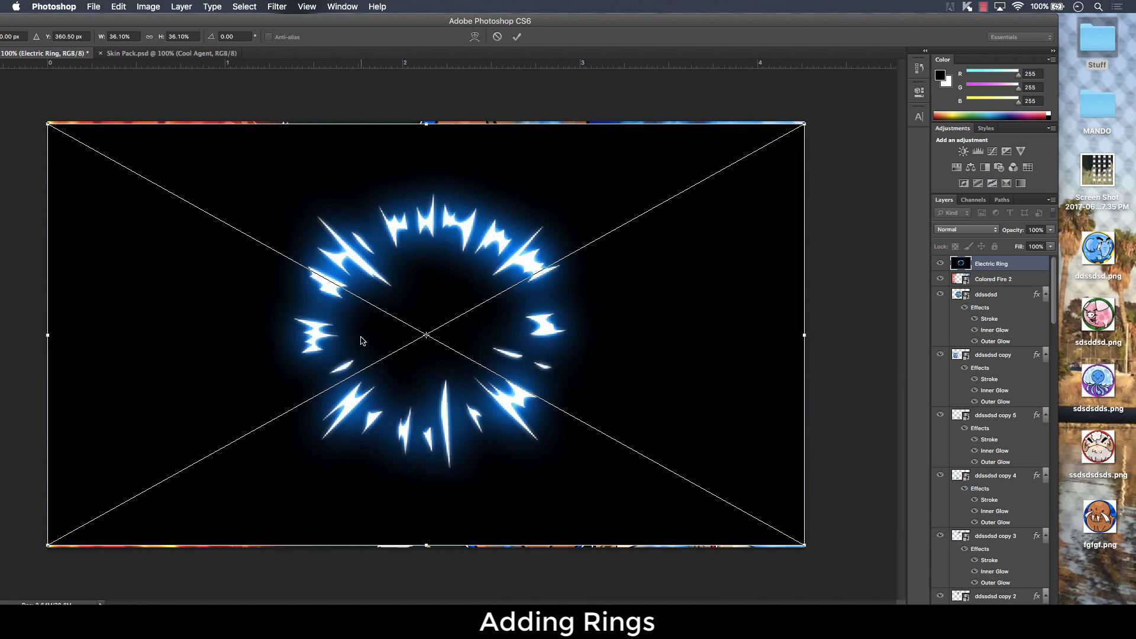
key(Return)
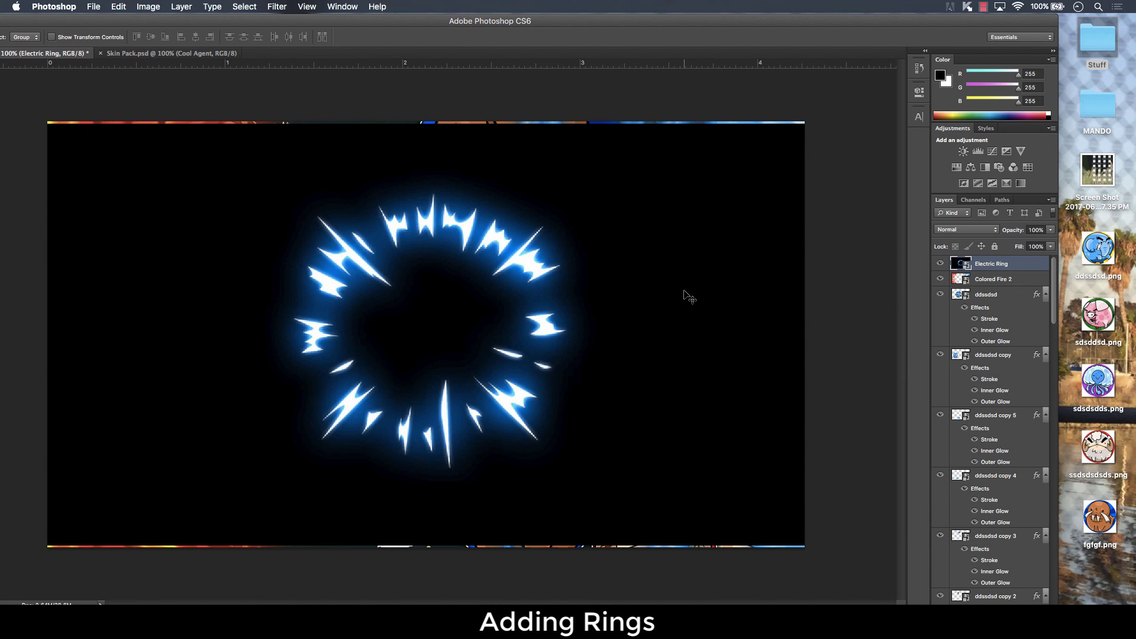
click(965, 231)
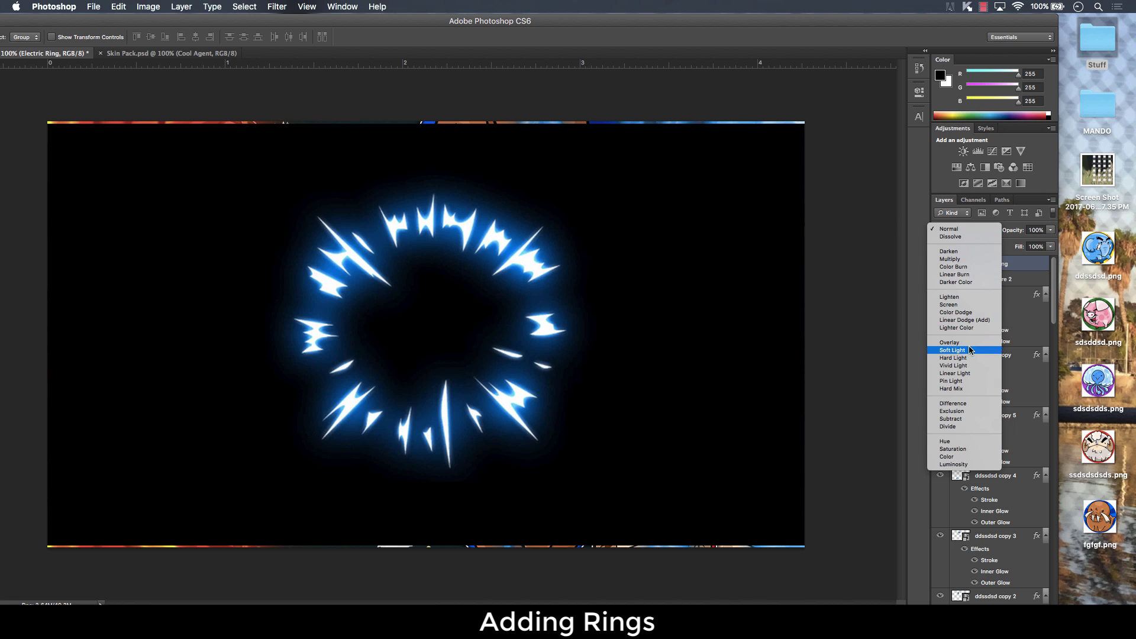
click(979, 320)
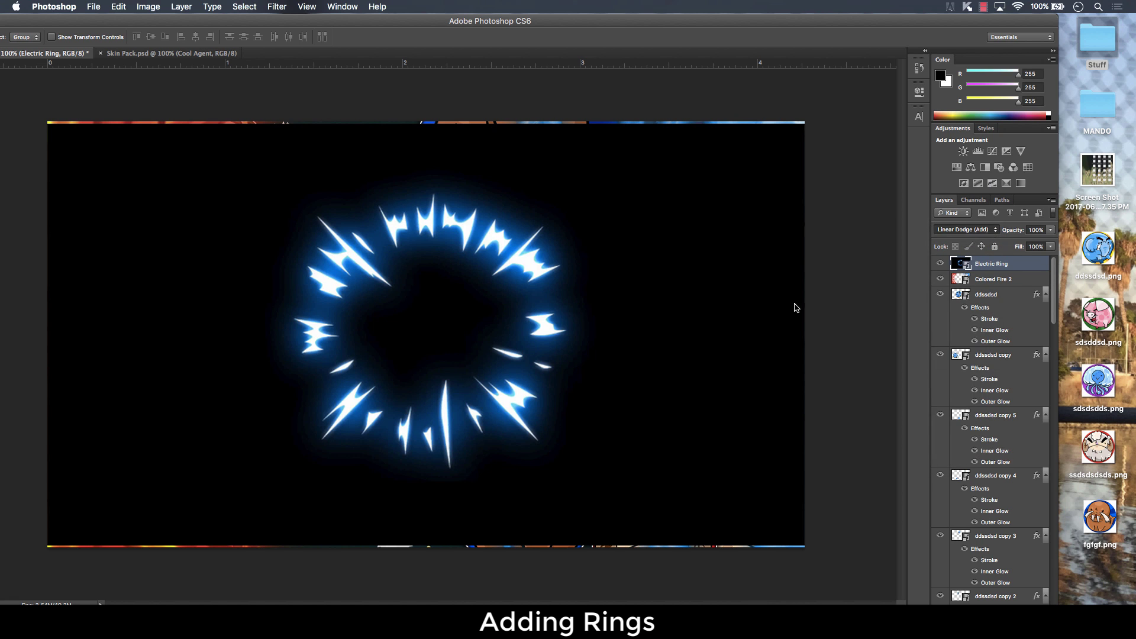
Enlarge the Electric Ring and centre it around the large front elephant.
drag(535, 330, 448, 347)
key(super+t)
drag(718, 139, 864, 101)
drag(454, 425, 375, 473)
key(super+minus)
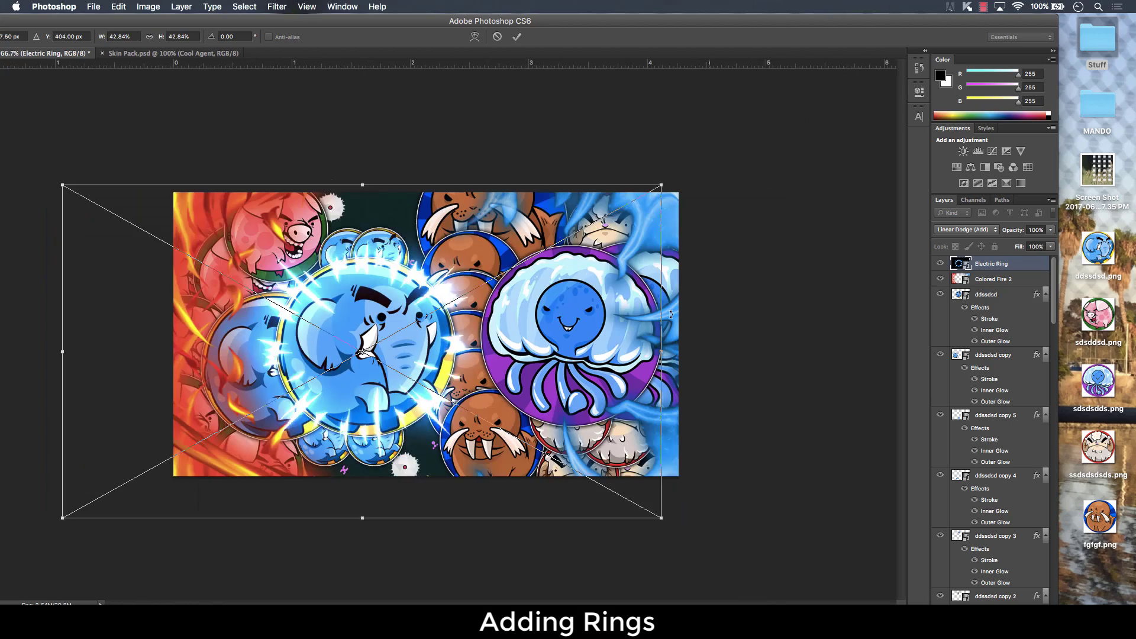
drag(664, 184, 704, 164)
drag(421, 397, 405, 414)
key(Return)
key(super+plus)
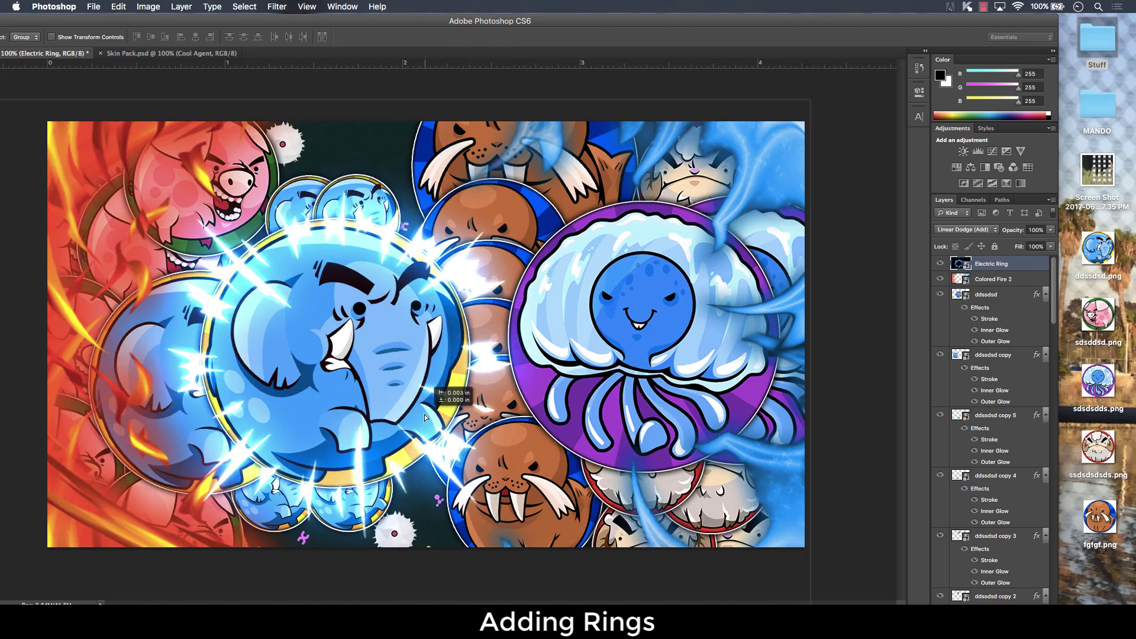
key(super+minus)
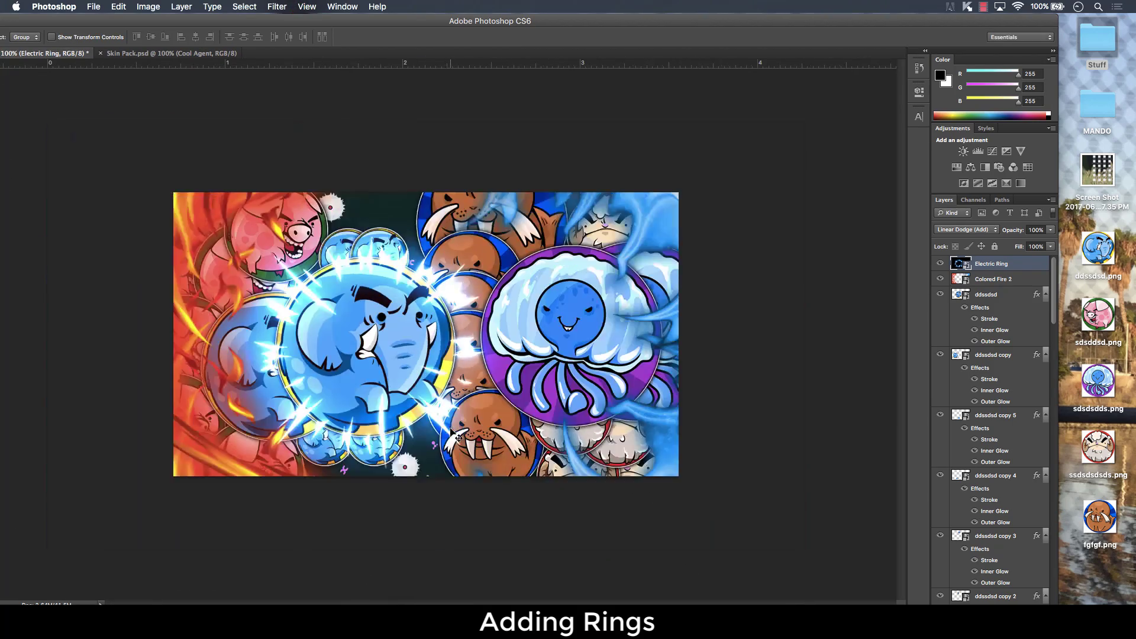
Place Fire Ring from the Extra folder around the large jellyfish with Linear Dodge (Add) blending.
double_click(1096, 51)
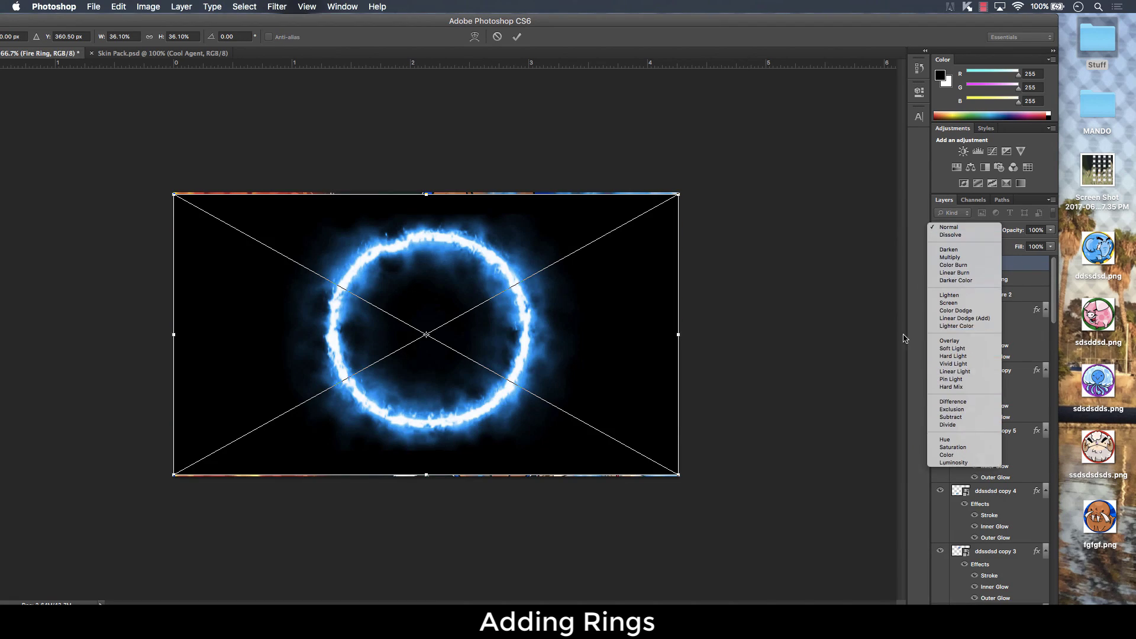
click(964, 318)
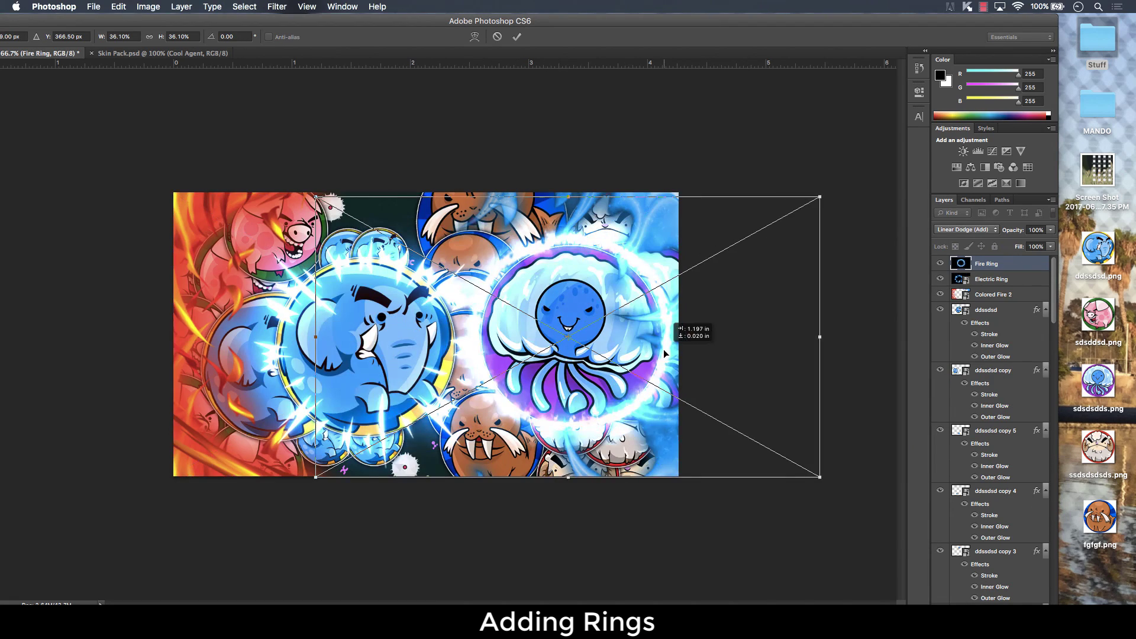
key(Return)
Scale the Fire Ring to 34.18% and fit it closely around the large jellyfish's edge.
key(super+plus)
key(super+t)
drag(260, 123, 263, 128)
drag(627, 432, 629, 437)
drag(261, 130, 283, 145)
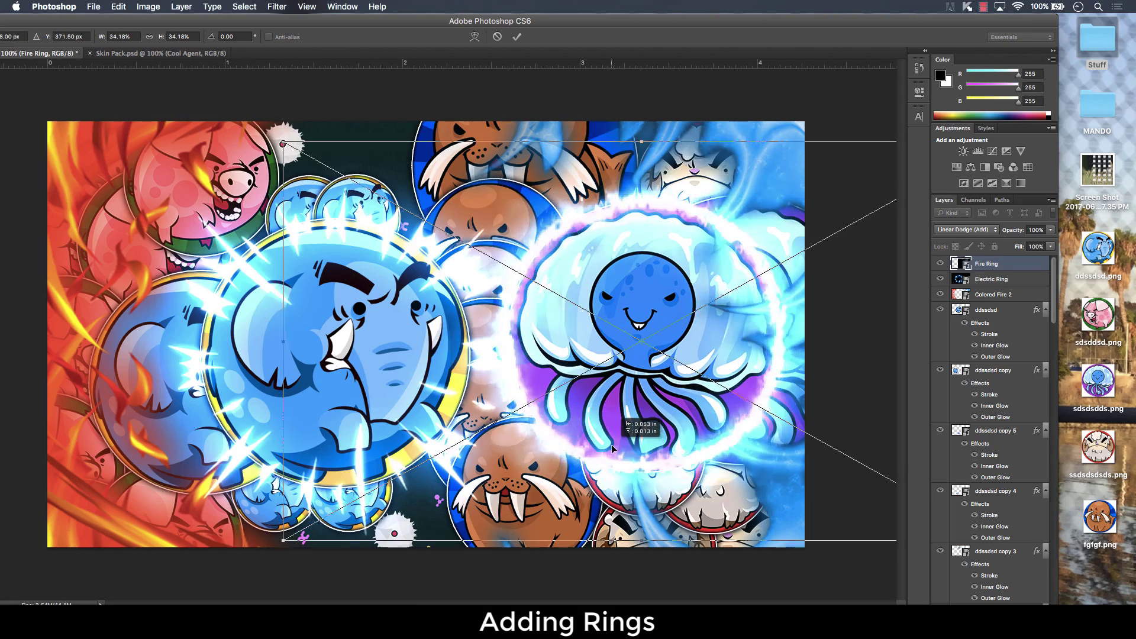
key(Return)
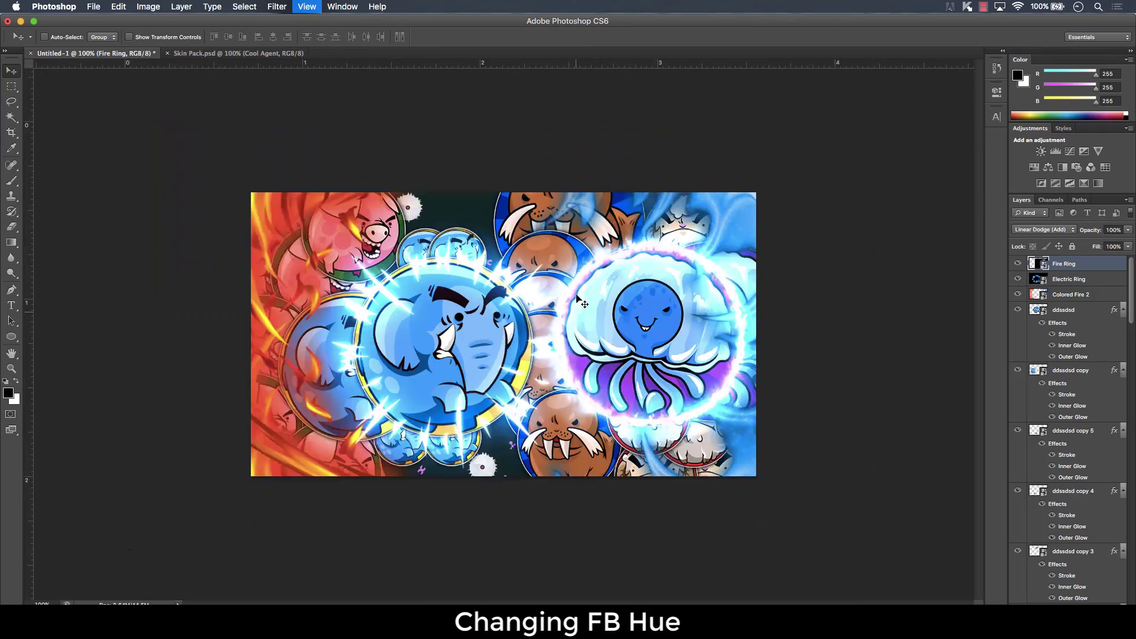
Move Colored Fire 2 above the ring layers and add a Hue/Saturation adjustment layer over it.
key(super+plus)
key(super+minus)
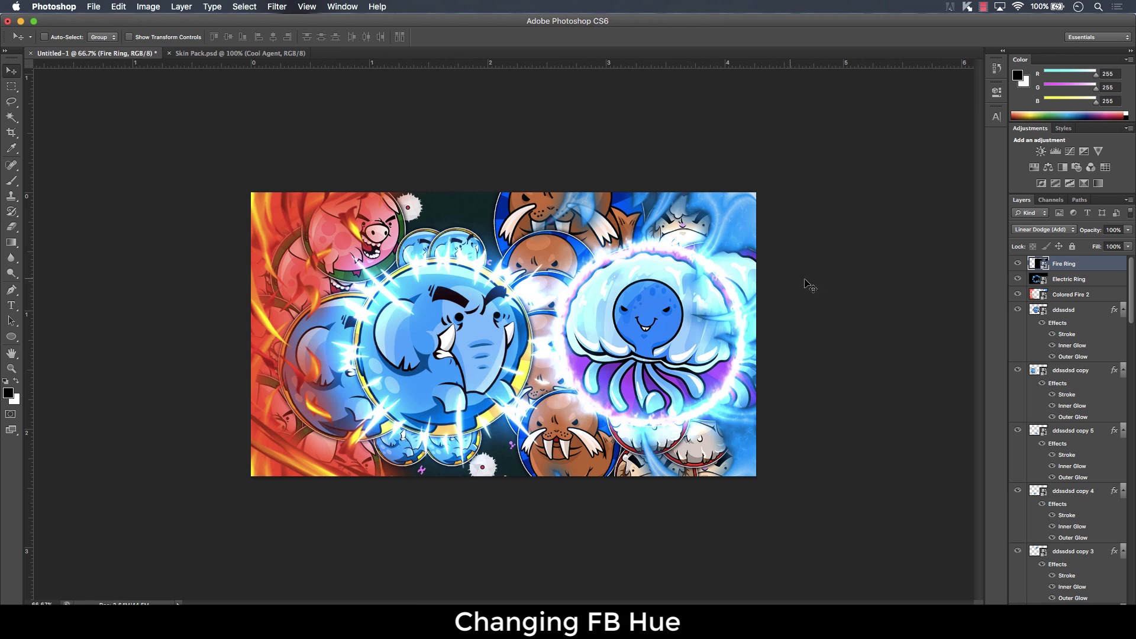
drag(712, 18, 704, 20)
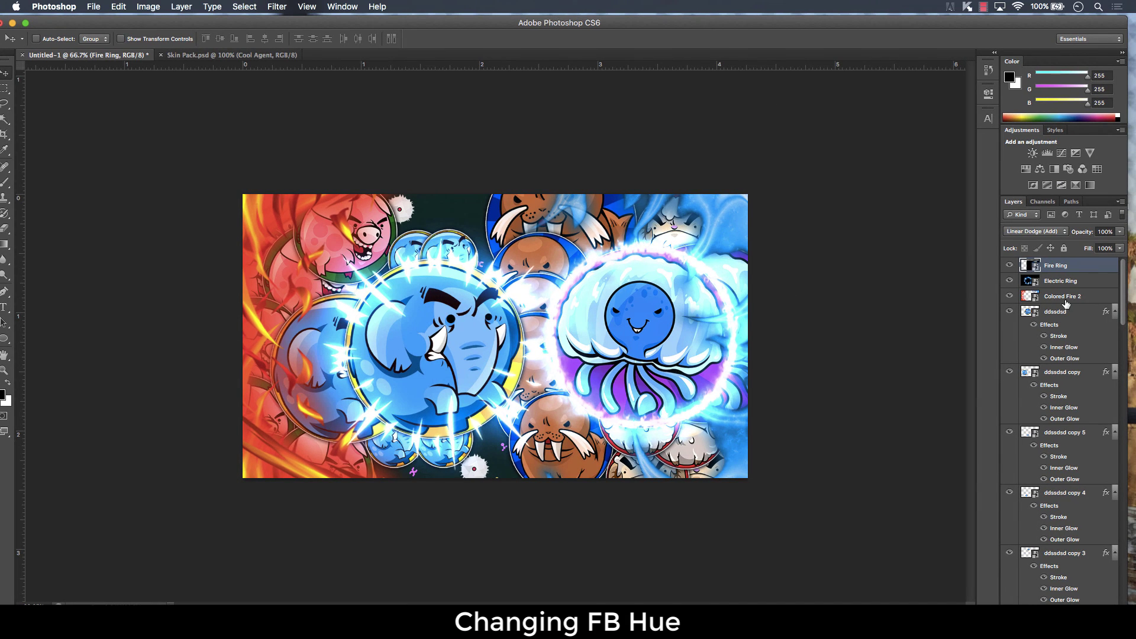
drag(1066, 303, 1057, 258)
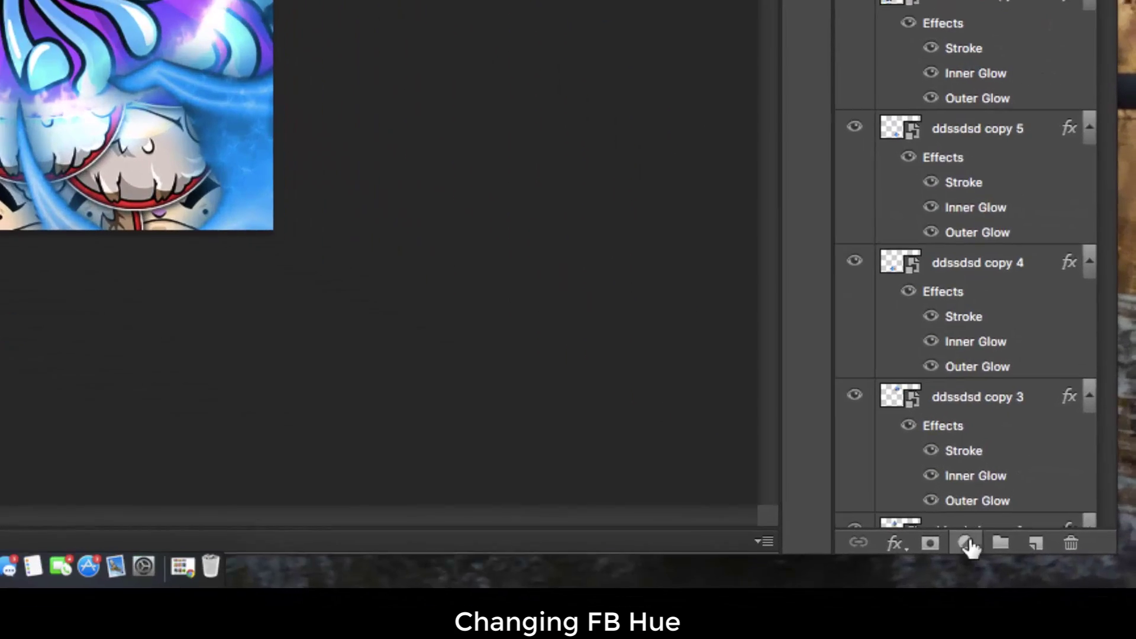
click(1059, 618)
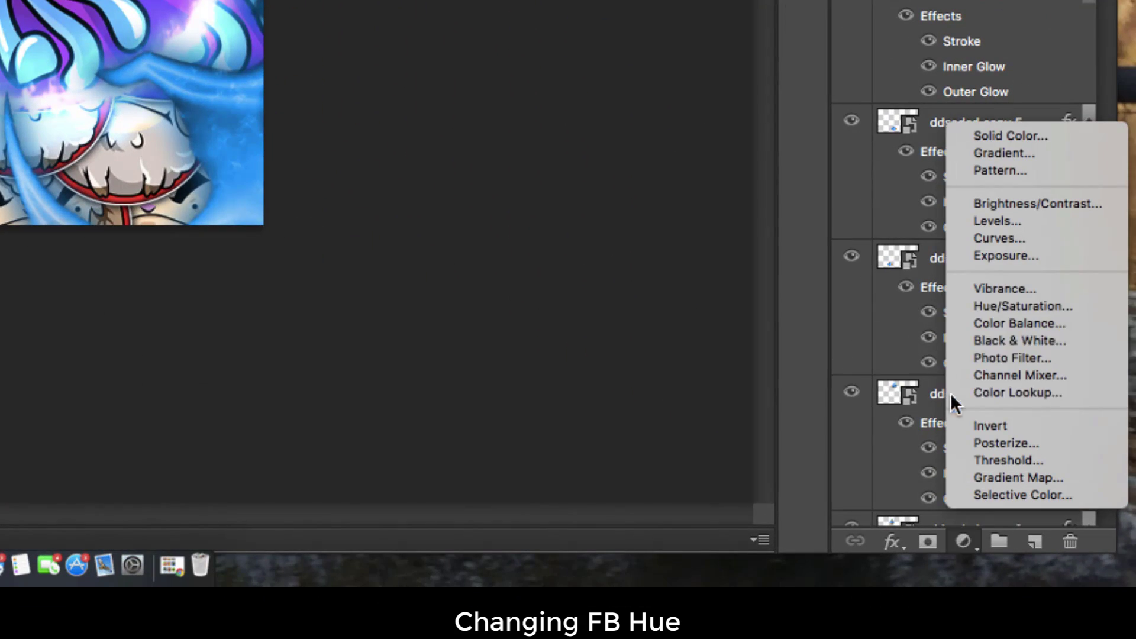
click(985, 300)
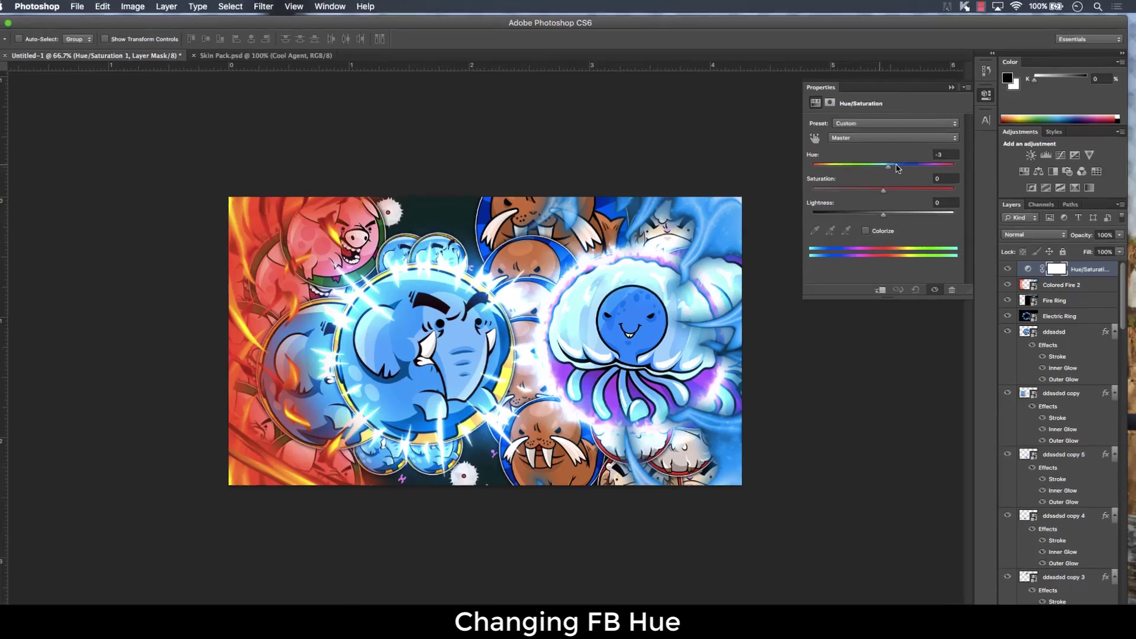
Set the adjustment's hue to -180 and merge it with the Colored Fire 2 layer.
drag(754, 233, 711, 282)
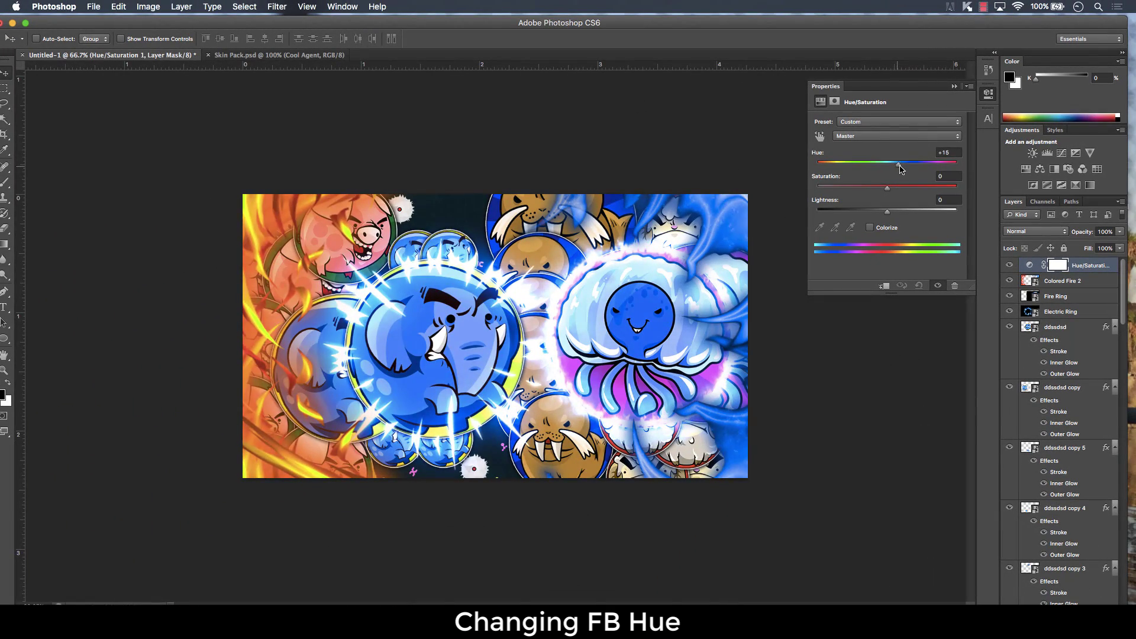
drag(901, 170, 948, 173)
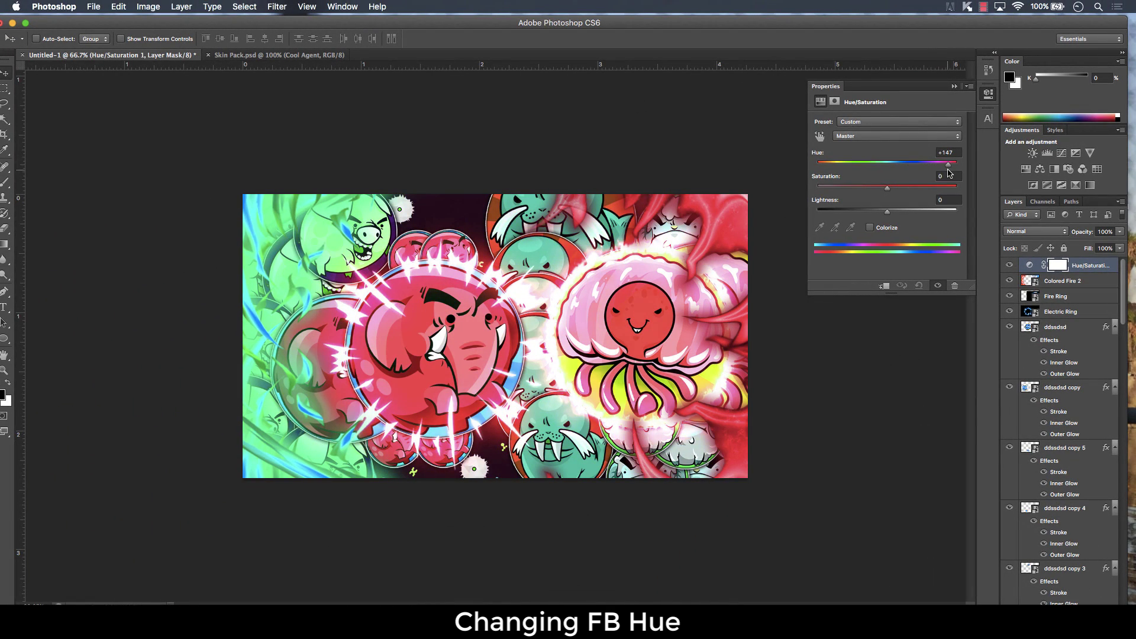
drag(837, 175, 821, 175)
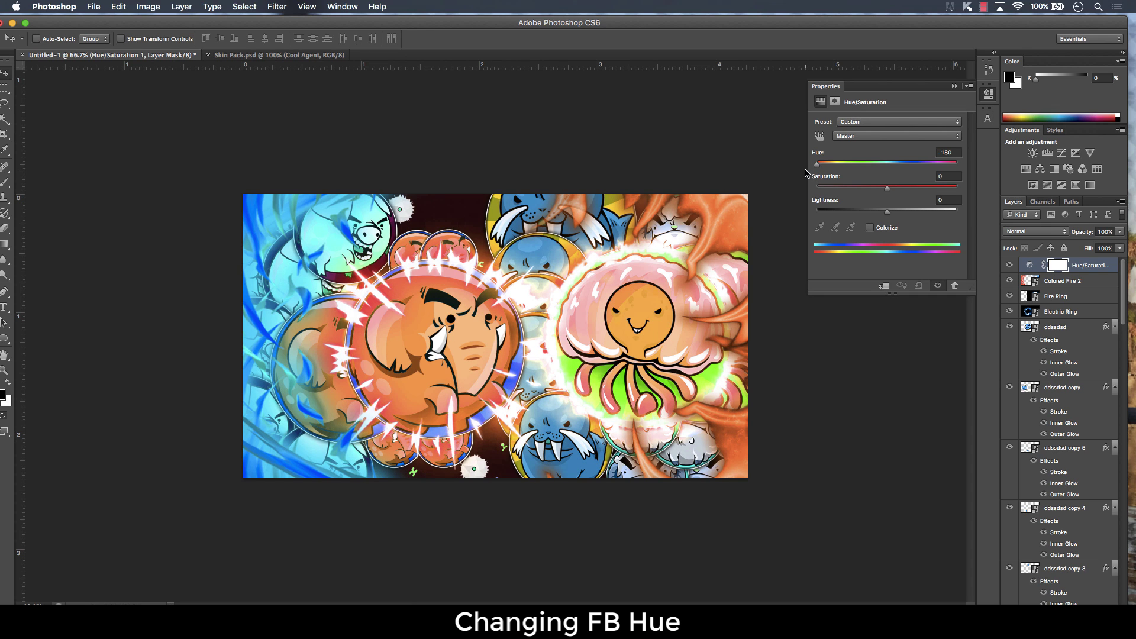
mouse_move(811, 172)
mouse_down()
mouse_move(834, 171)
mouse_move(817, 170)
mouse_up()
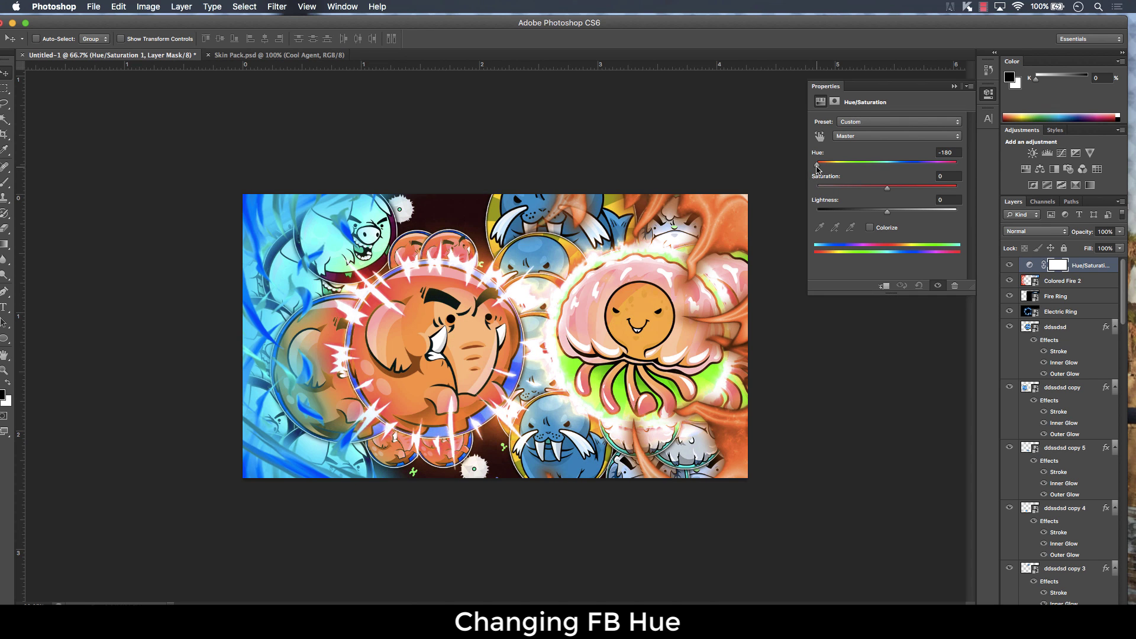
click(954, 87)
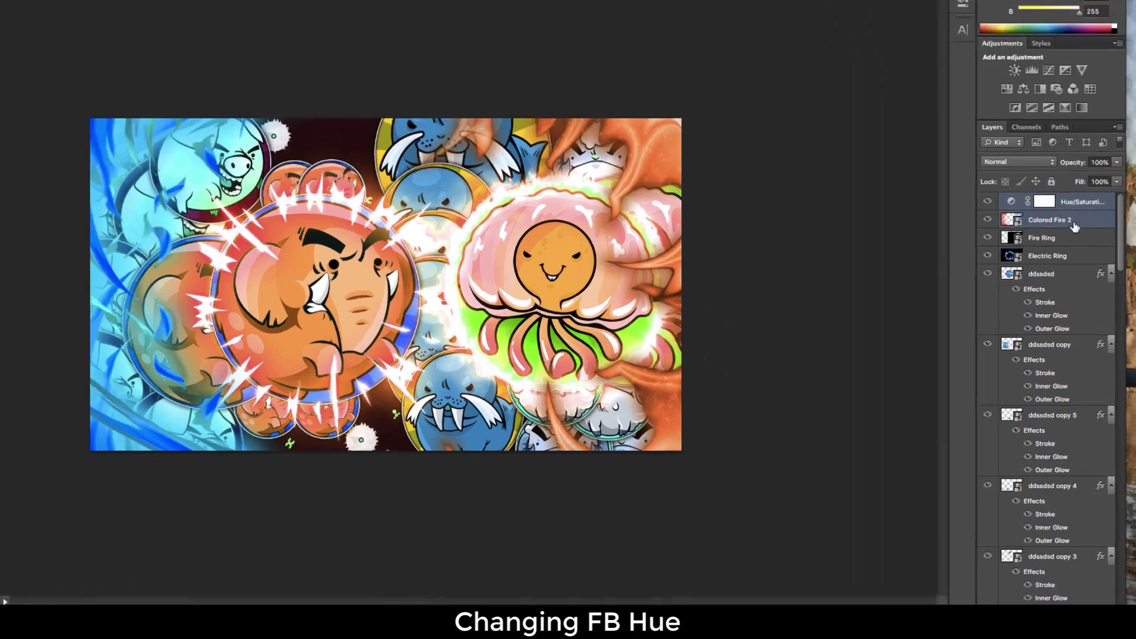
right_click(1084, 284)
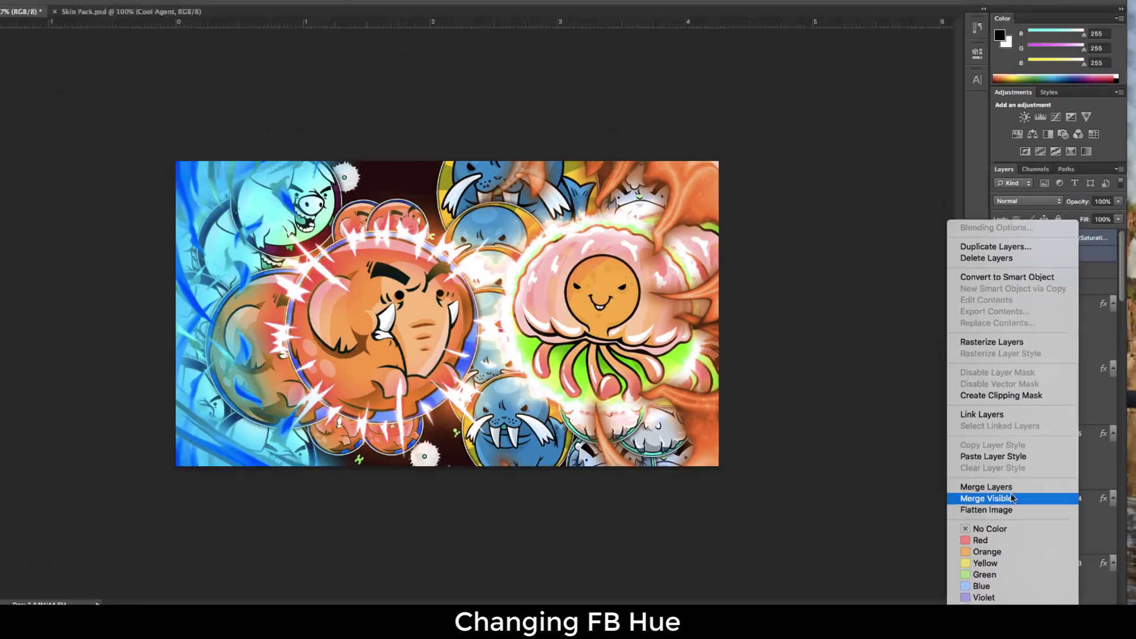
click(893, 333)
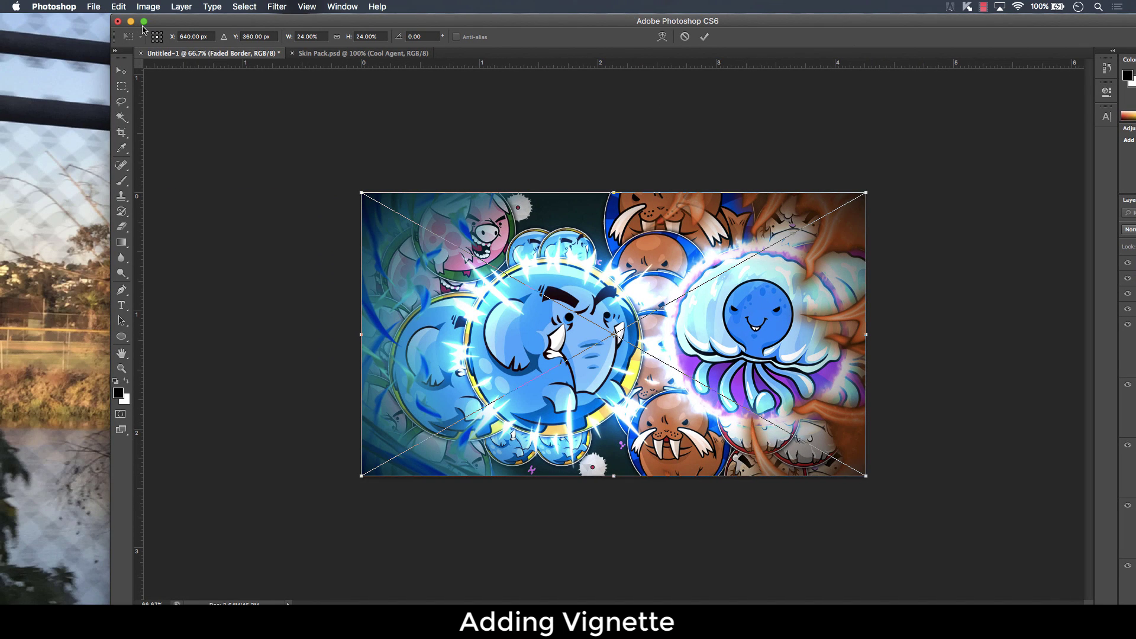
Place Faded Border at 24% scale over the whole canvas as a vignette, and hide its layer.
click(144, 22)
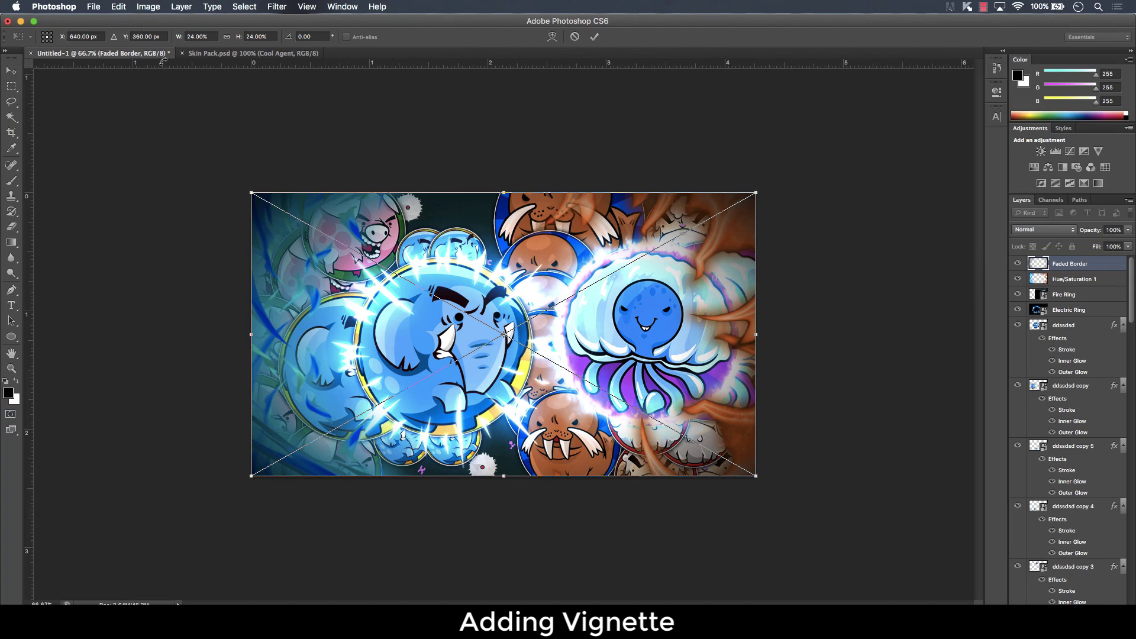
key(Return)
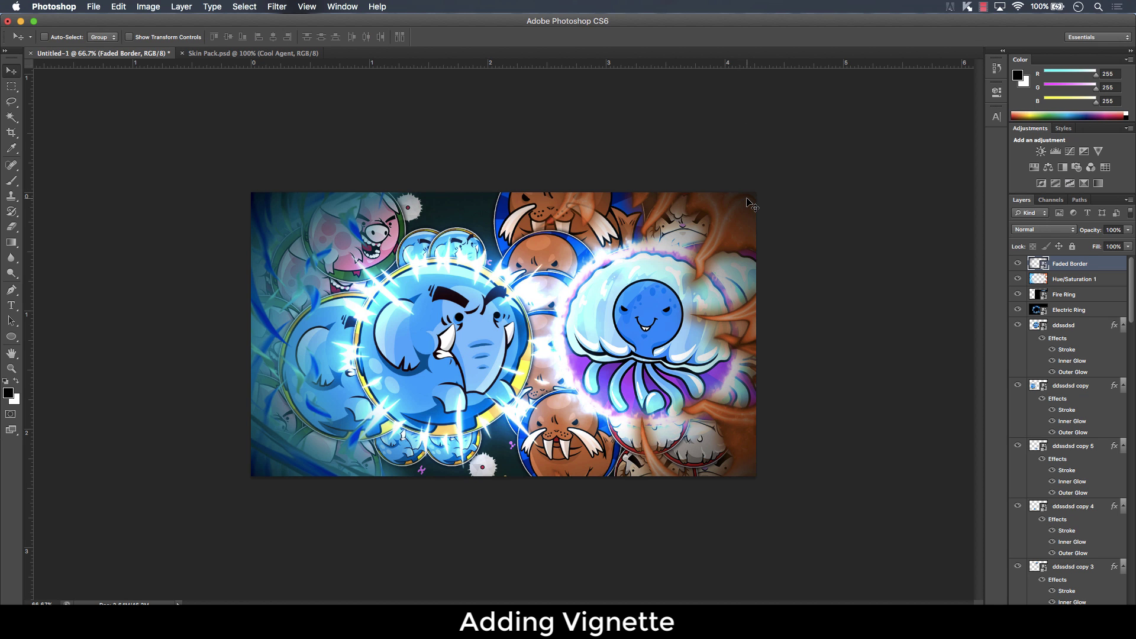
click(1018, 264)
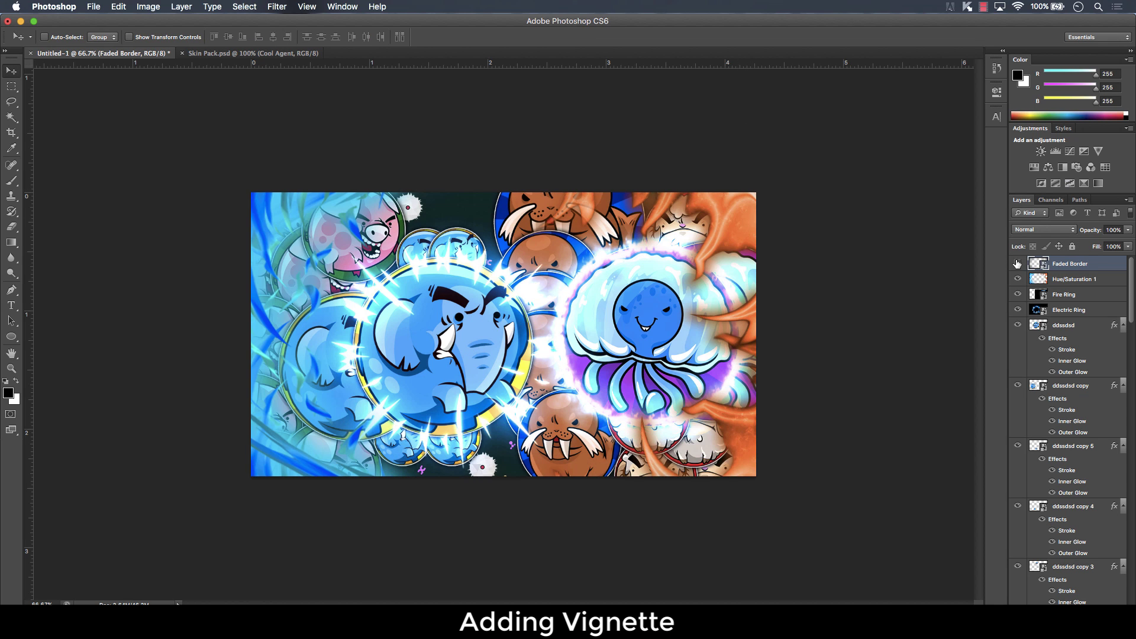
Add two vertical and two horizontal guides slightly inside the four canvas edges.
key(super+1)
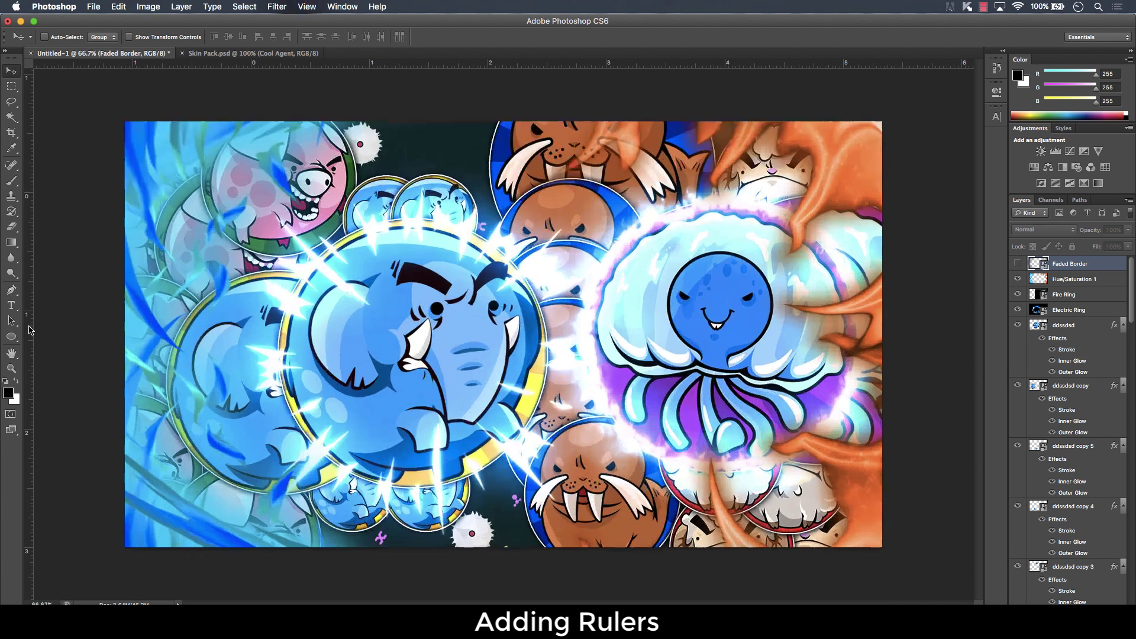
drag(28, 338, 137, 341)
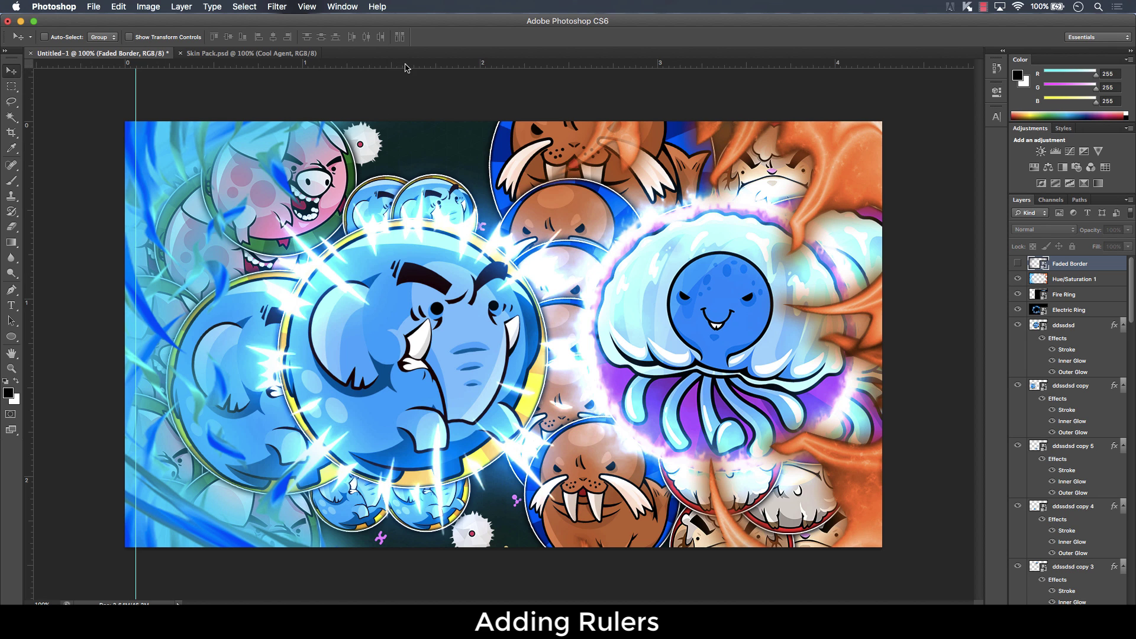
drag(405, 67, 404, 131)
drag(367, 64, 290, 545)
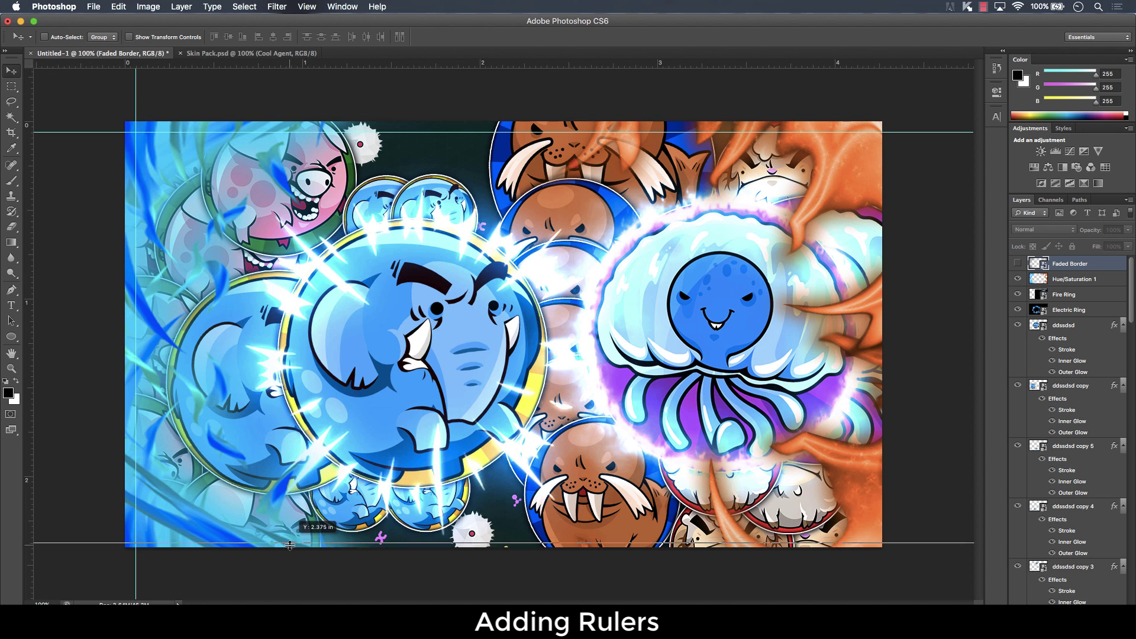
drag(289, 545, 289, 539)
drag(28, 426, 872, 420)
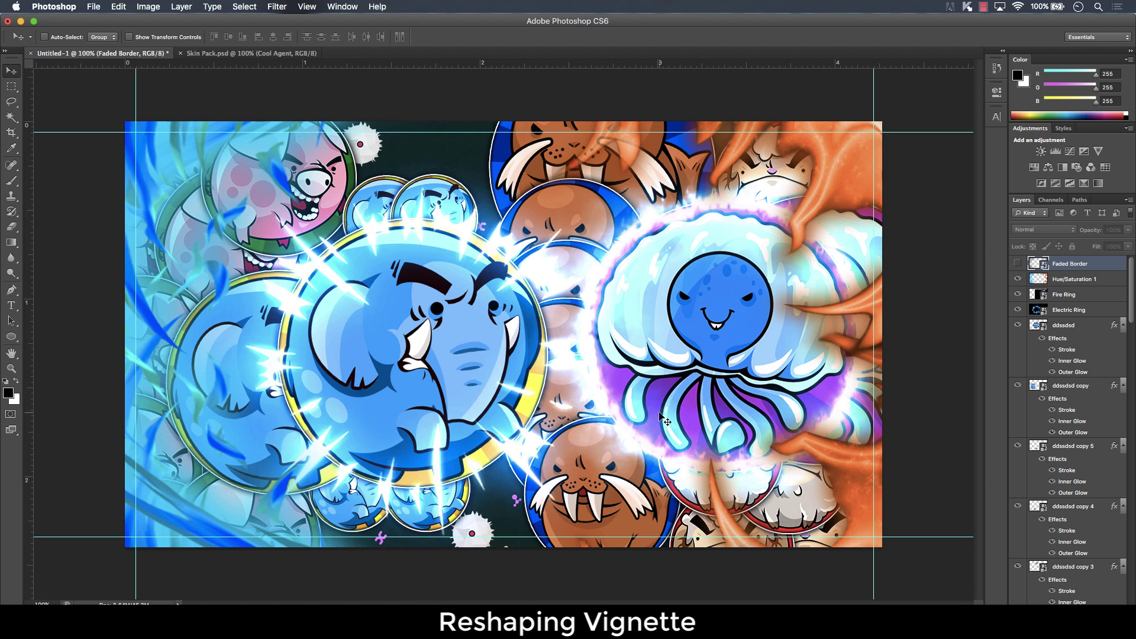
Show the Faded Border layer and resize it to 23.40% wide and 22.80% high so its edges meet the four guides.
key(super+minus)
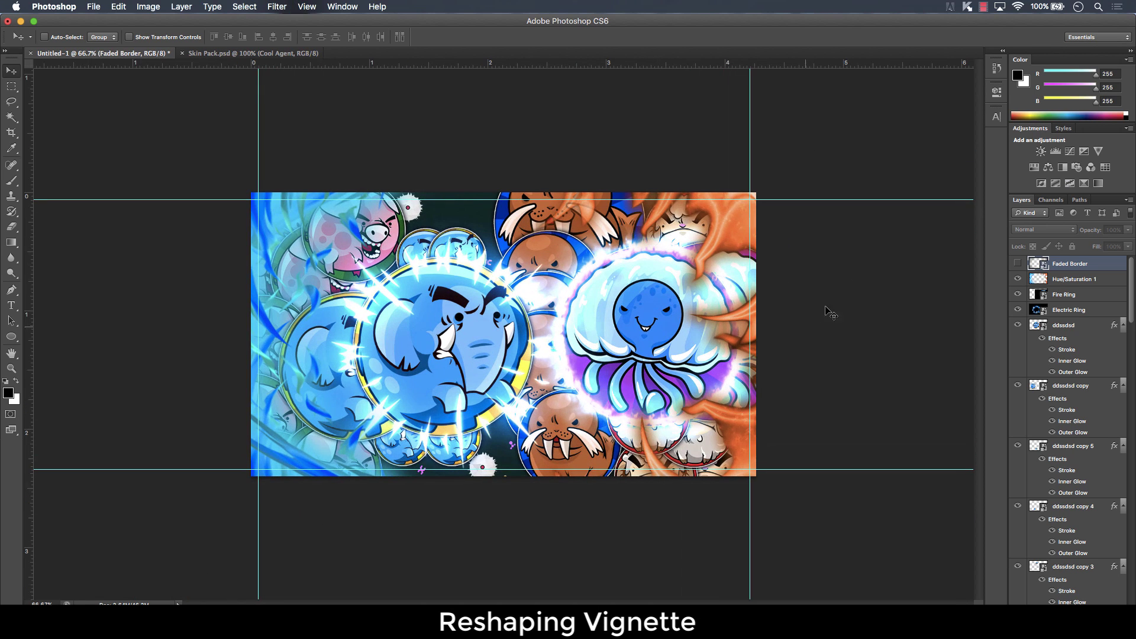
click(1017, 265)
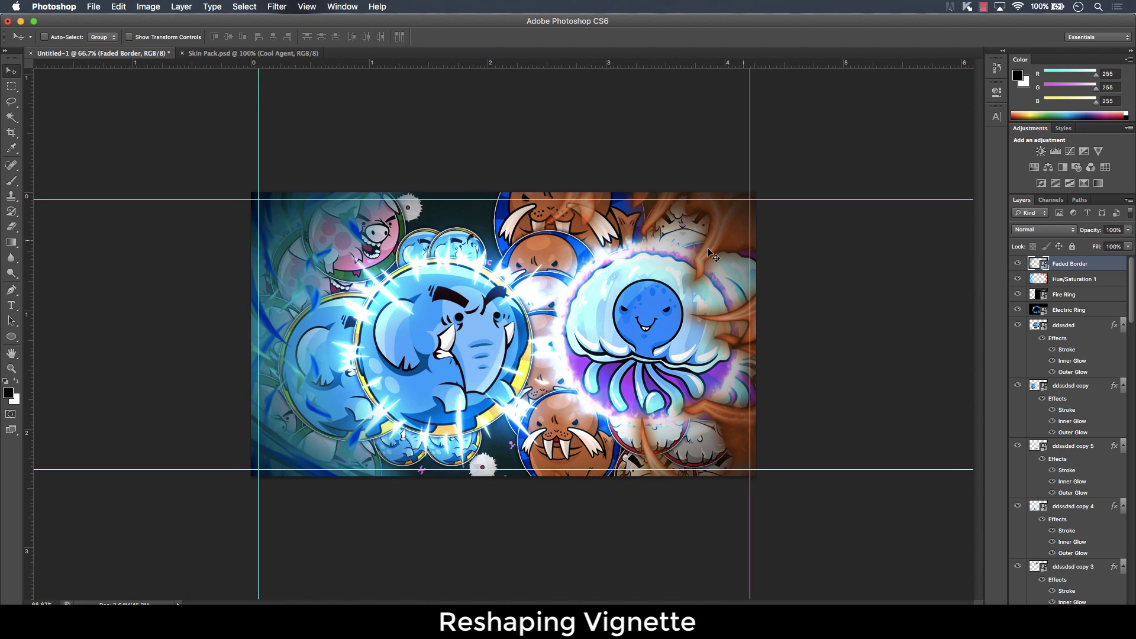
key(ctrl+t)
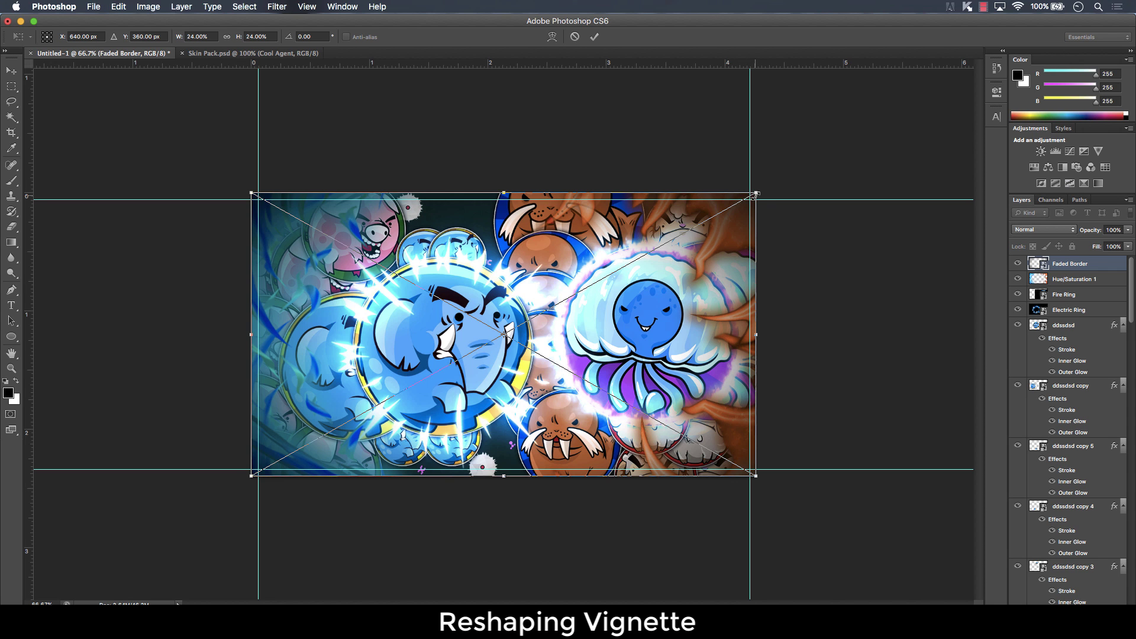
drag(712, 283, 745, 297)
key(ctrl+1)
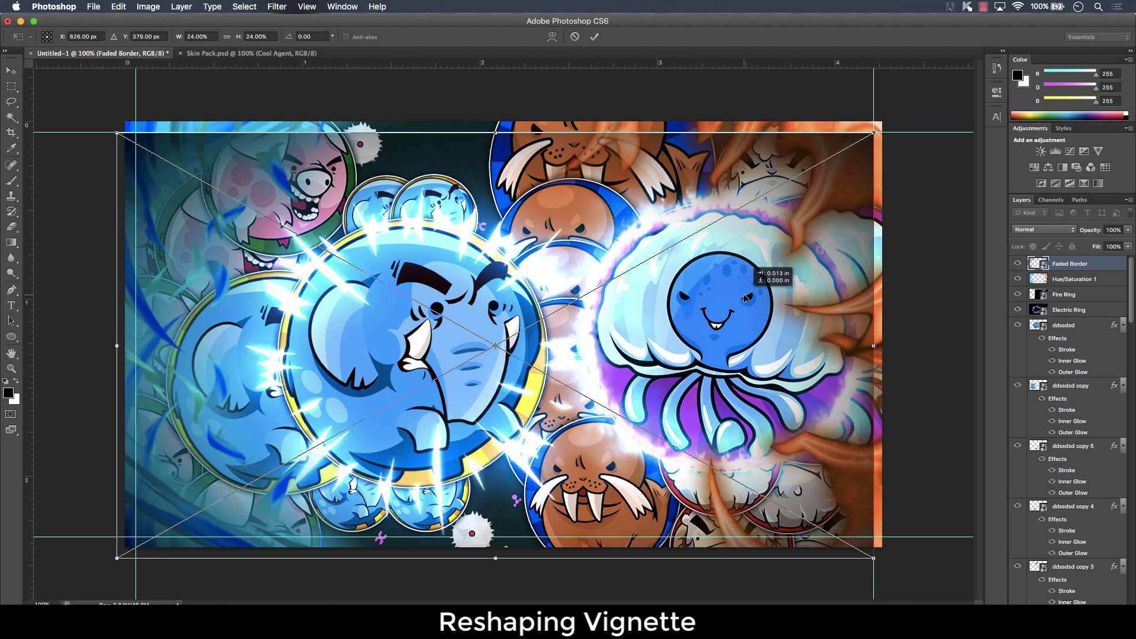
drag(495, 558, 496, 537)
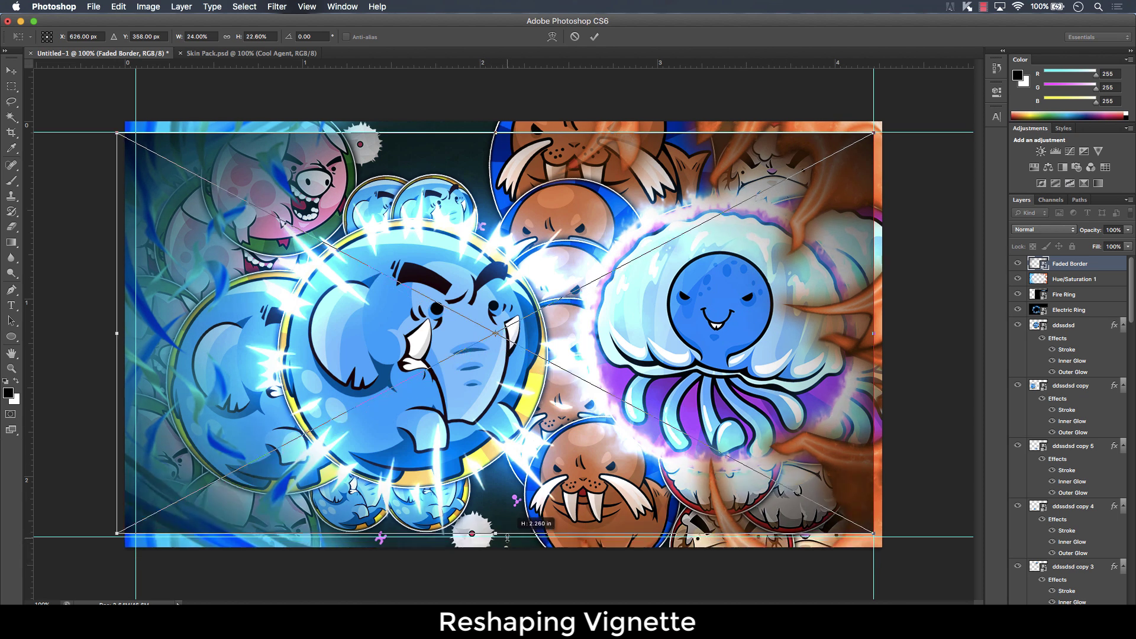
drag(117, 346, 134, 338)
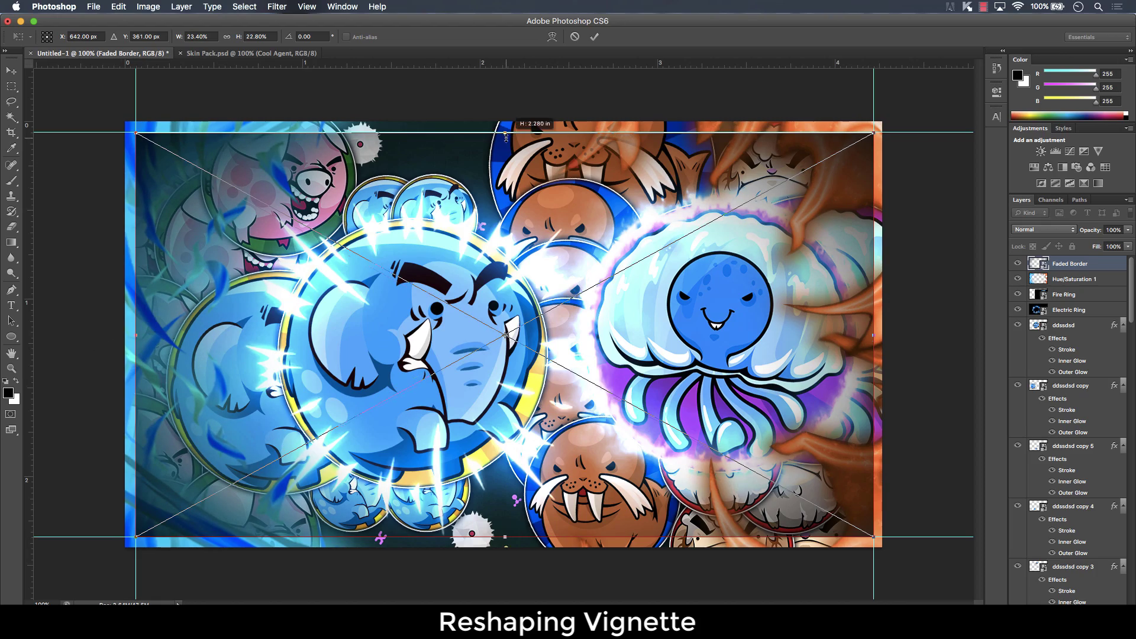
key(Return)
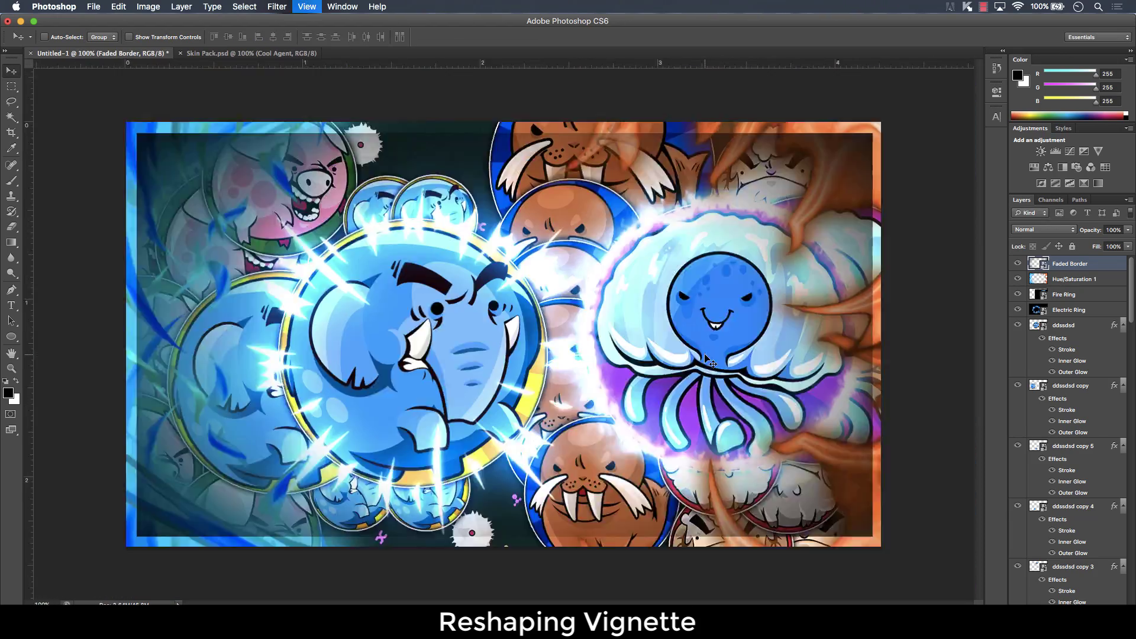
Lower the Faded Border layer's fill to 77%.
mouse_move(1109, 244)
mouse_down()
mouse_move(1131, 240)
mouse_move(1118, 258)
mouse_up()
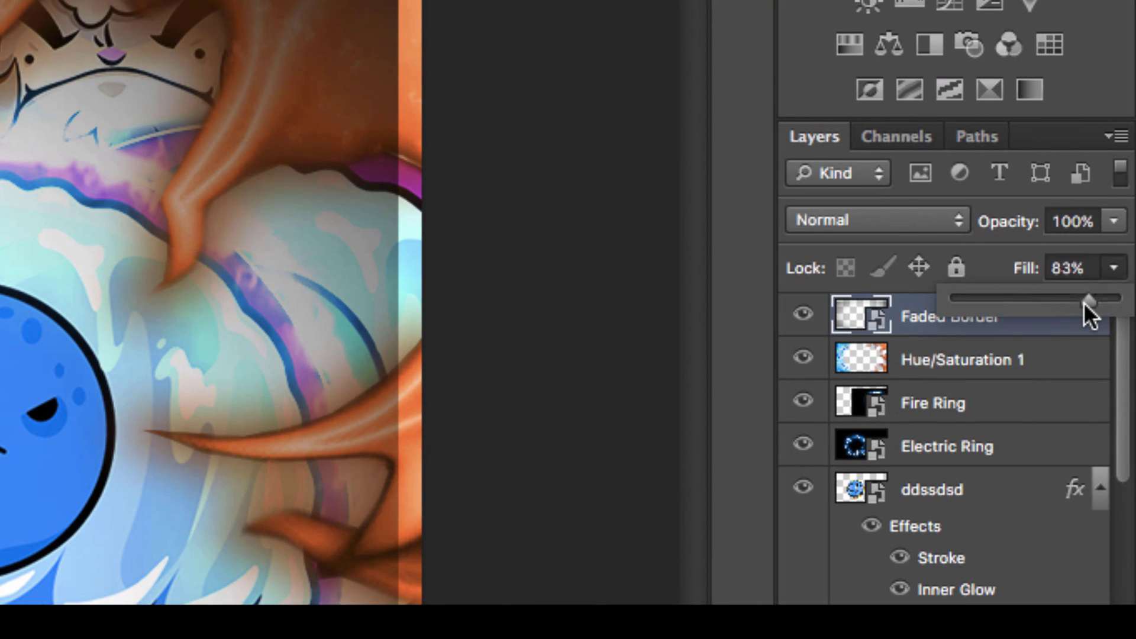
drag(1089, 313, 1080, 315)
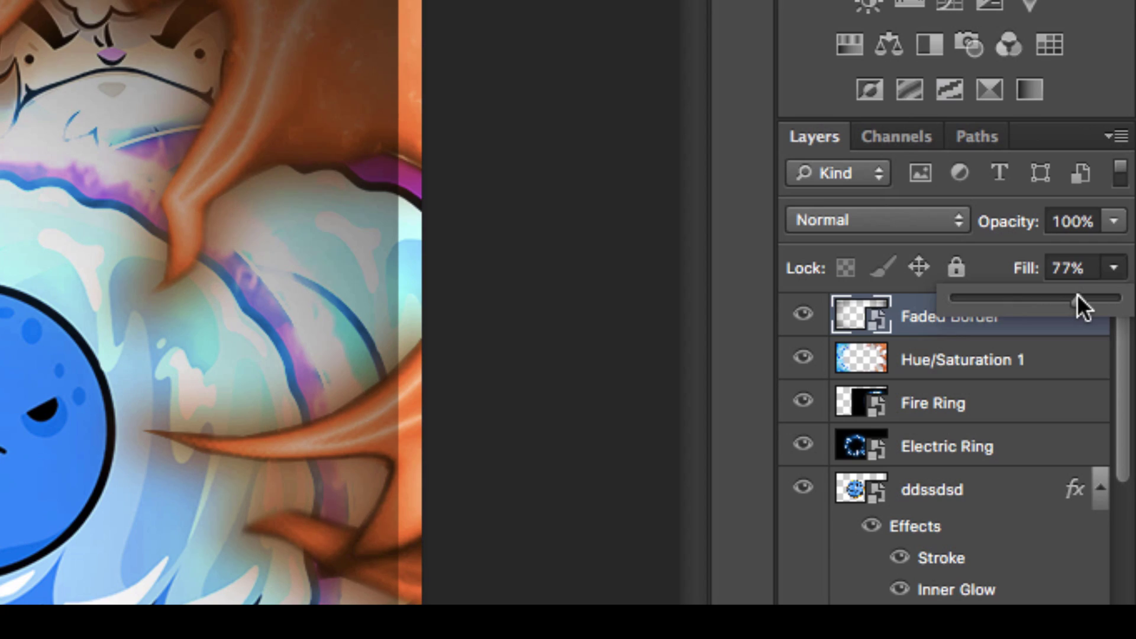
drag(1077, 294, 1077, 294)
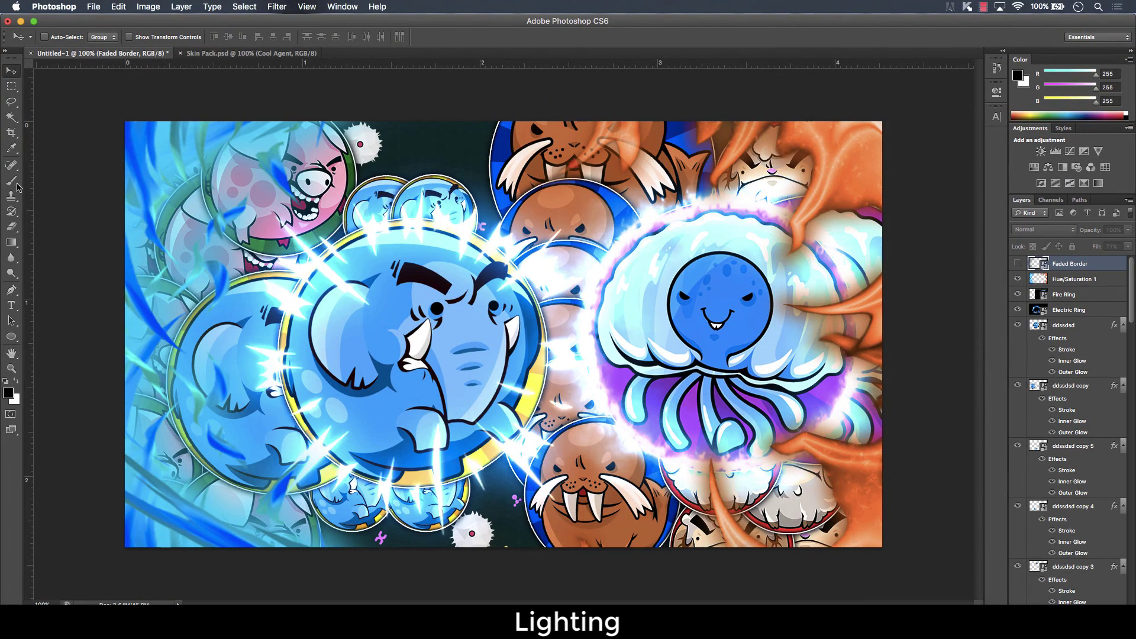
Sample the light blue of the flames near the canvas's upper-left corner as the foreground colour for the Brush tool.
click(12, 181)
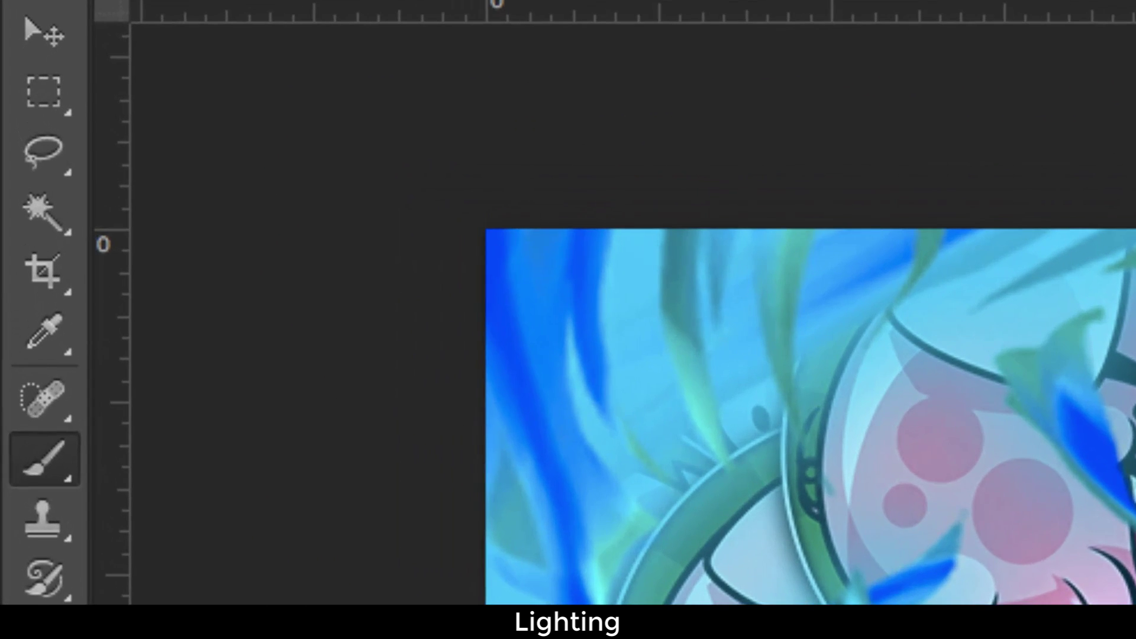
click(45, 333)
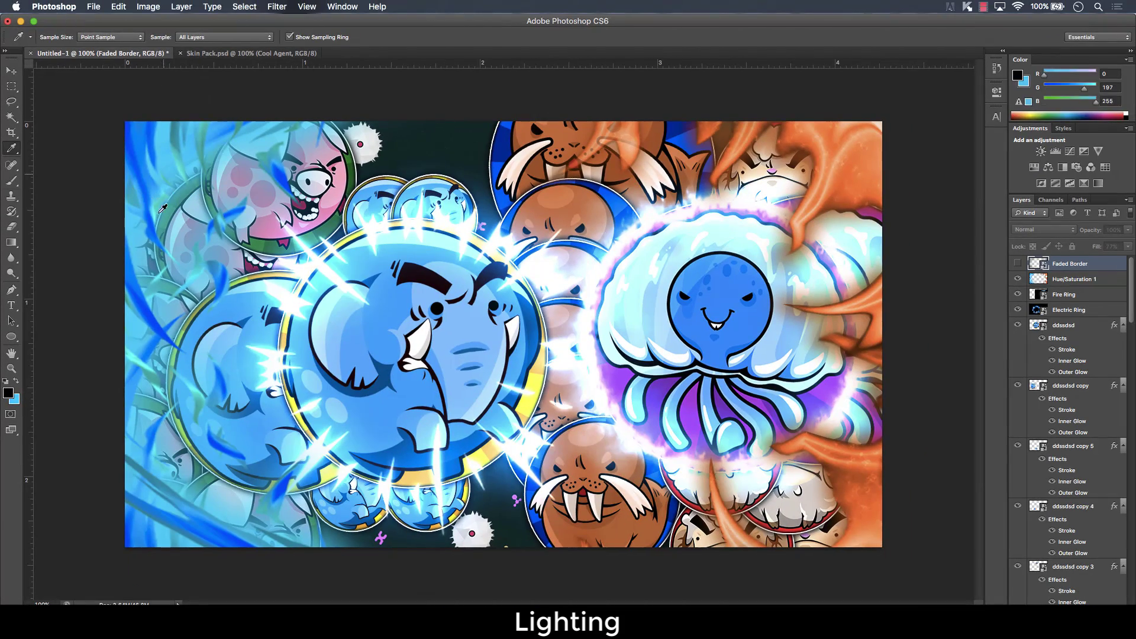
key(x)
click(13, 183)
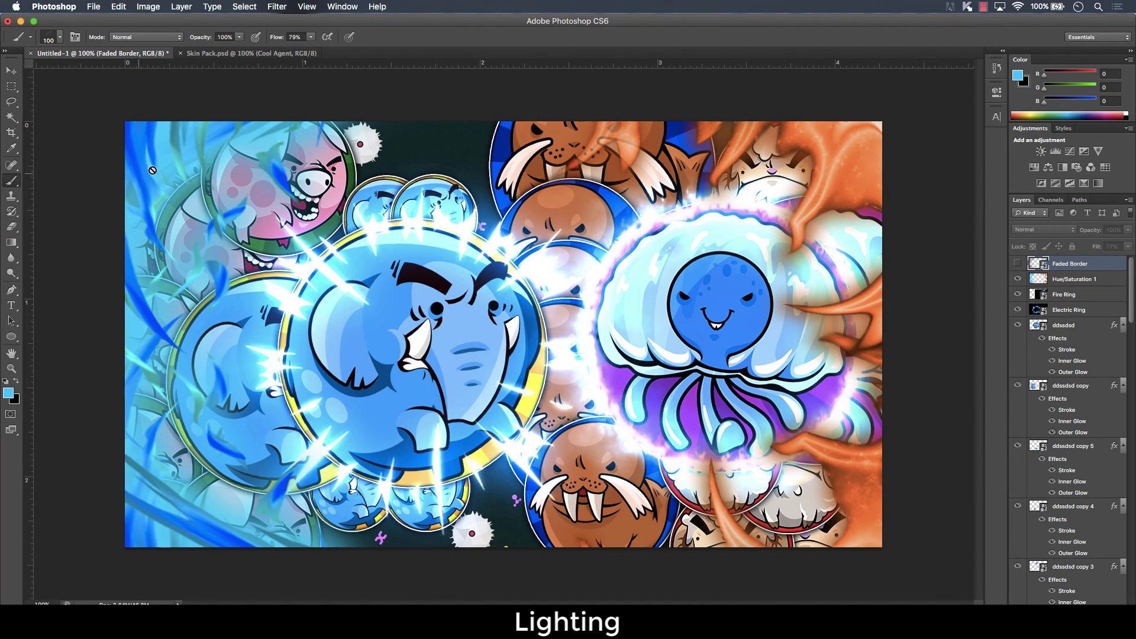
Choose the soft round brush with 0% hardness and add an empty layer directly above ddssdsd.
click(60, 38)
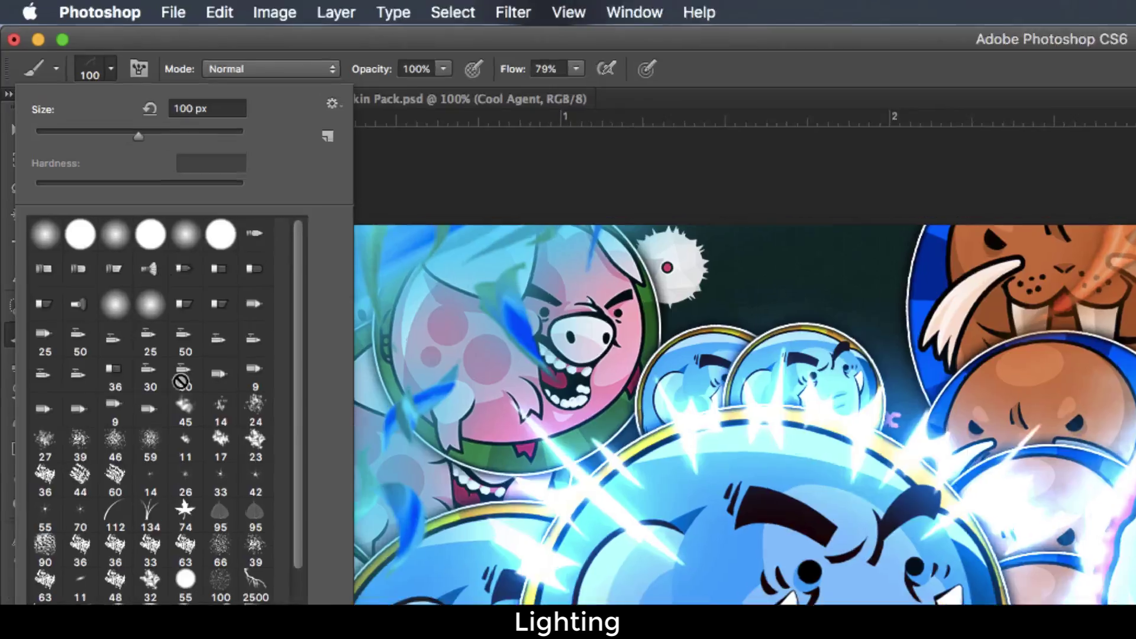
click(27, 126)
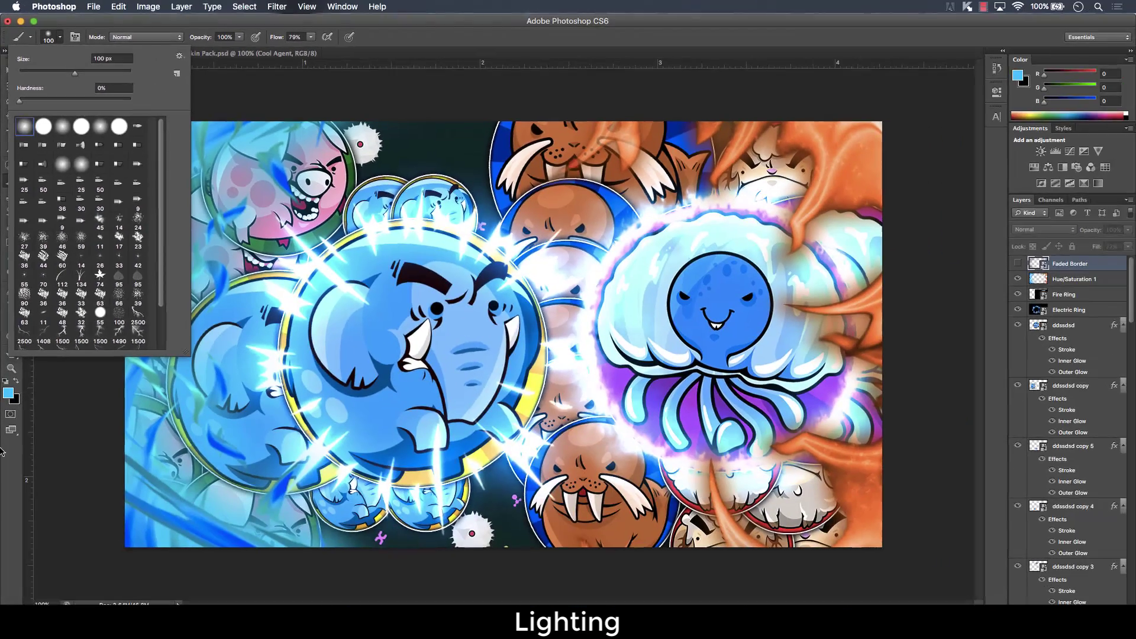
key(Return)
key(alt+shift+super+n)
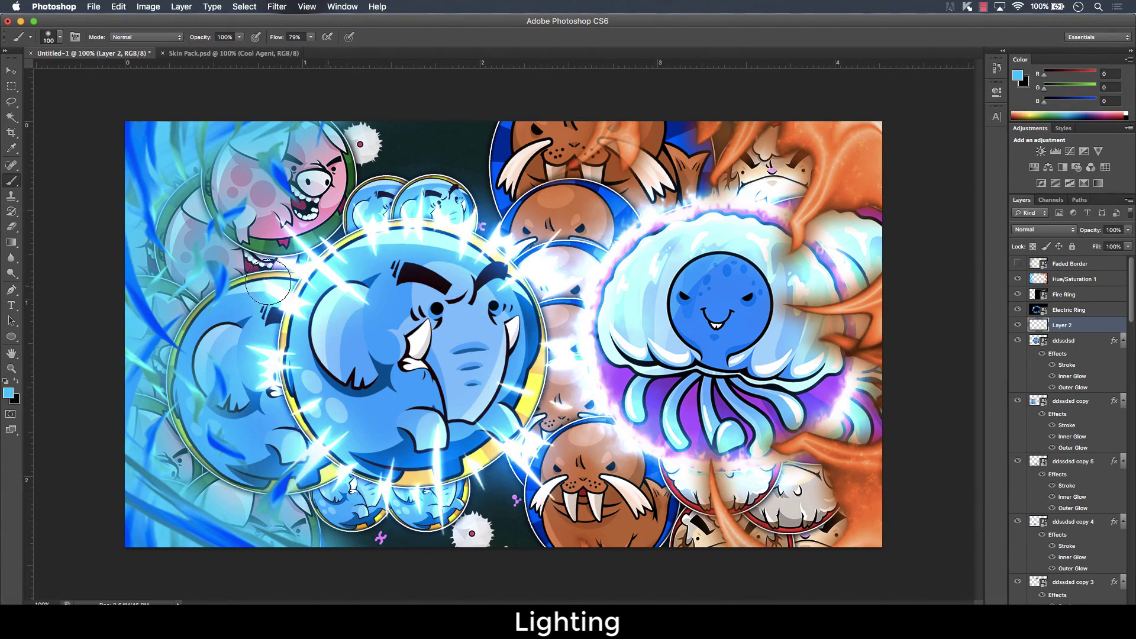
Paint a large soft light-blue glow over the left side of the artwork and set the foreground colour to white (ffffff).
key(super+minus)
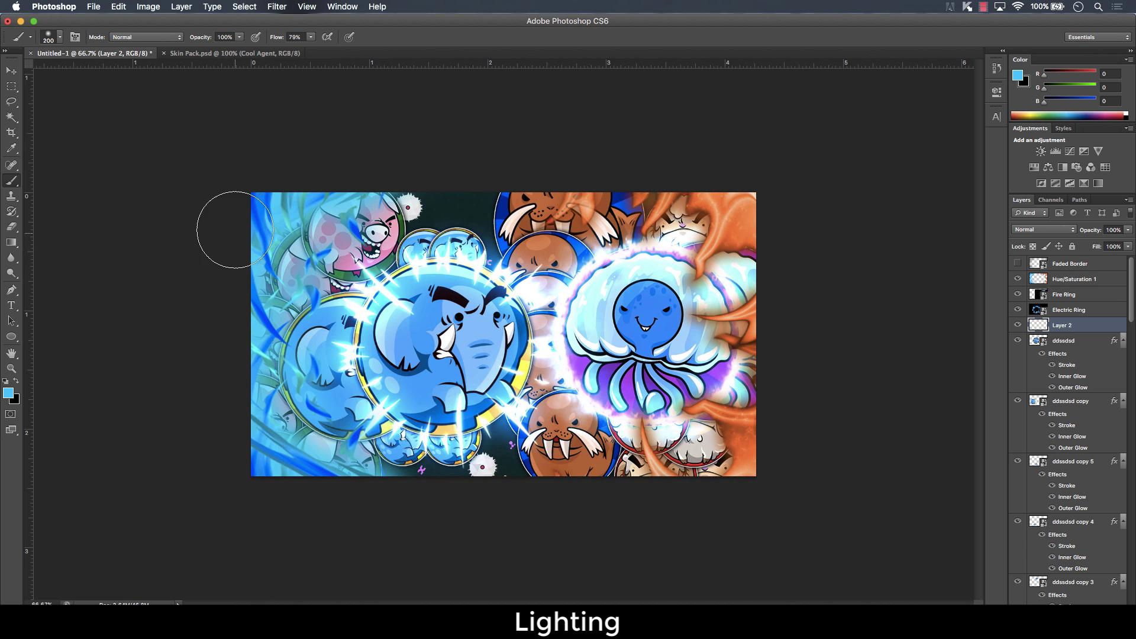
key(bracketright)
key(bracketright)
key(bracketright)
key(bracketright)
key(bracketright)
key(bracketright)
key(bracketright)
key(bracketright)
key(bracketright)
key(bracketright)
key(bracketright)
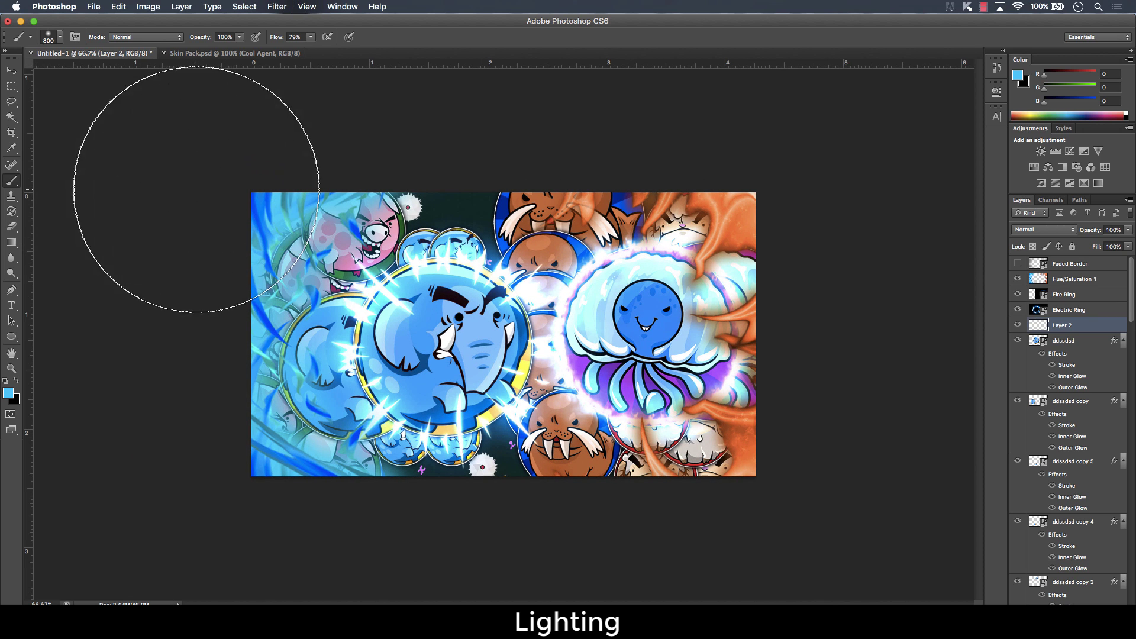
key(bracketright)
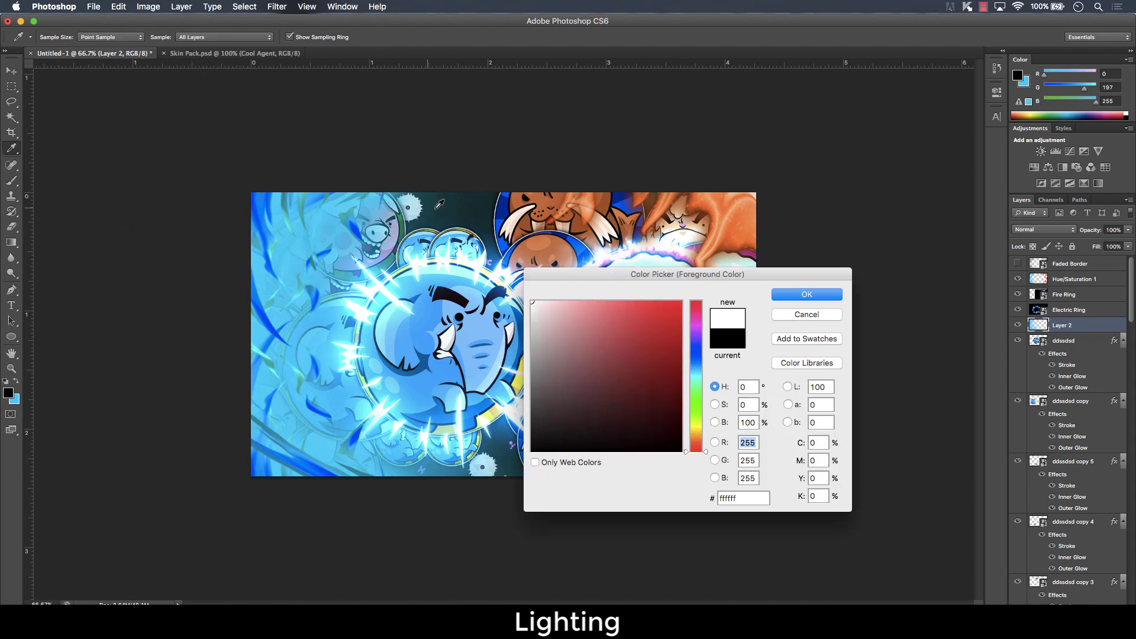
click(796, 305)
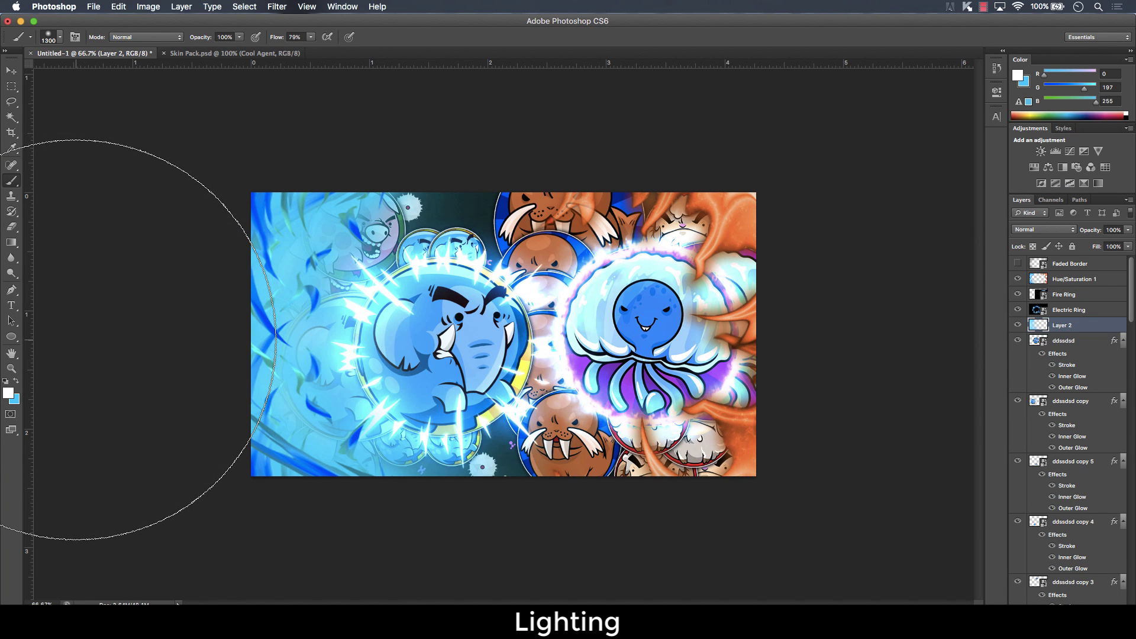
Set the blue glow layer's blend mode to Screen and its opacity to 28%.
click(11, 71)
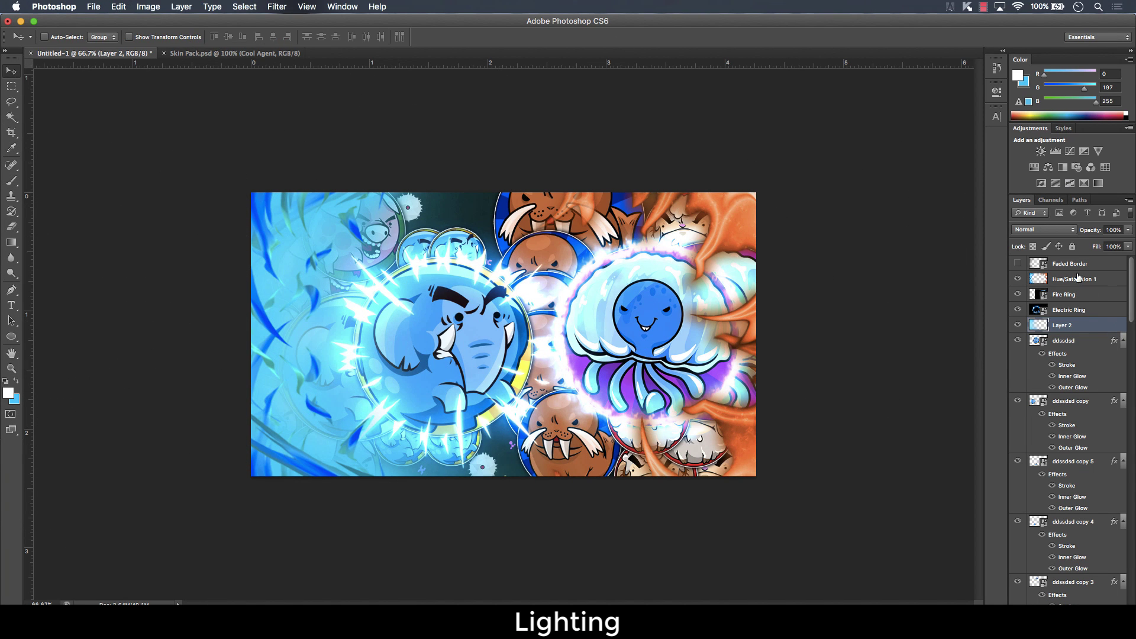
click(1061, 235)
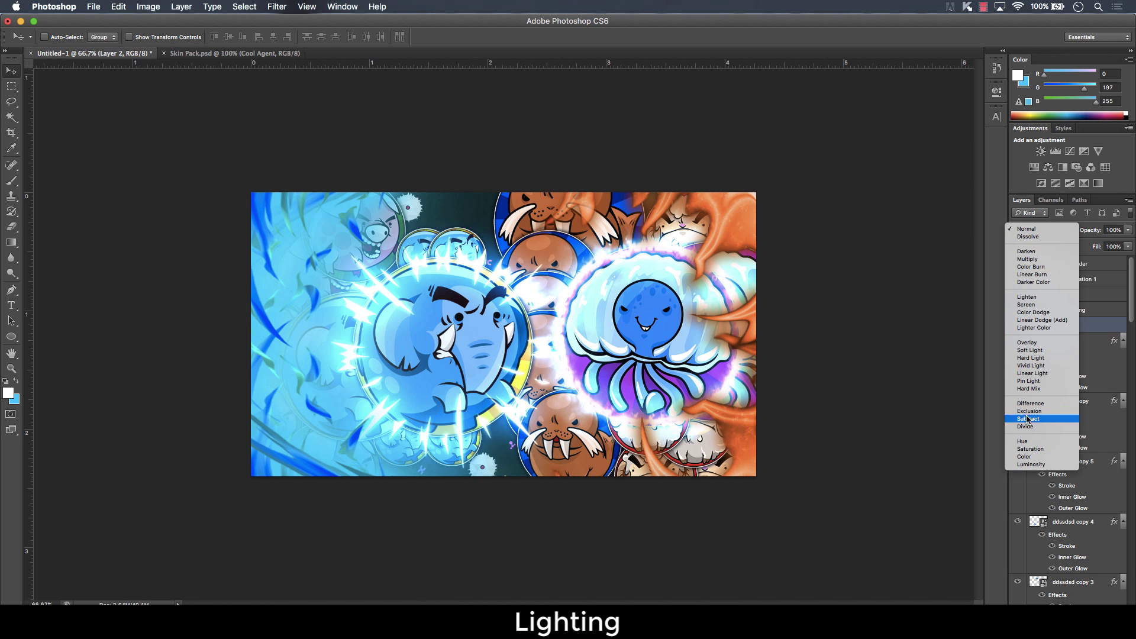
click(1027, 304)
key(2)
key(8)
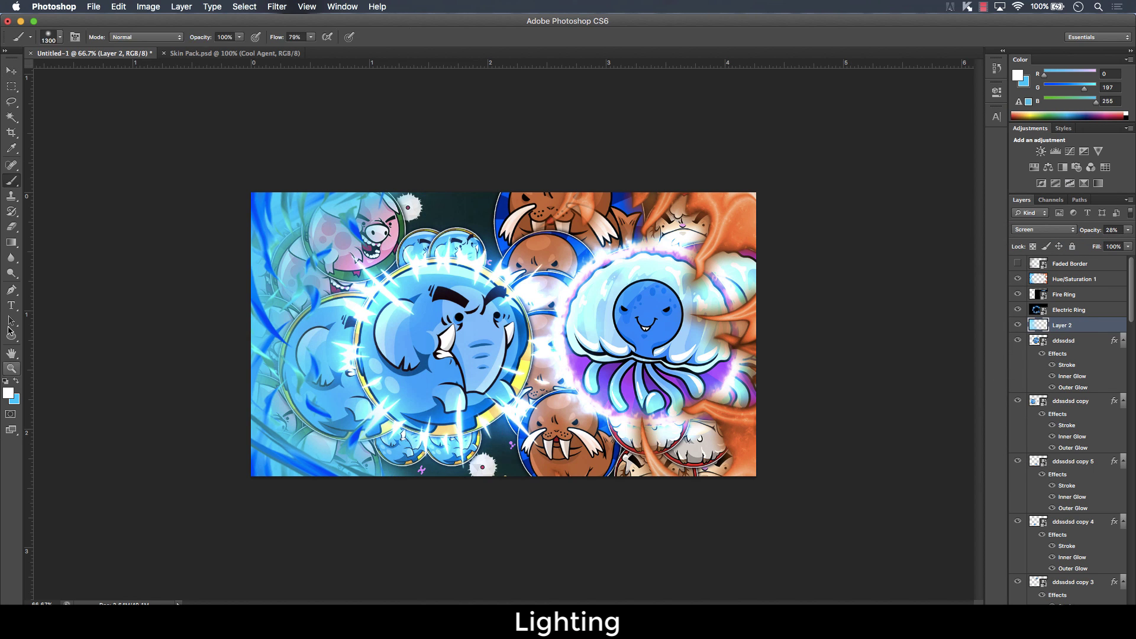
Sample the orange of the flames in the canvas's lower-right corner as the brush colour and add an empty layer above Layer 2.
key(i)
click(667, 189)
click(693, 410)
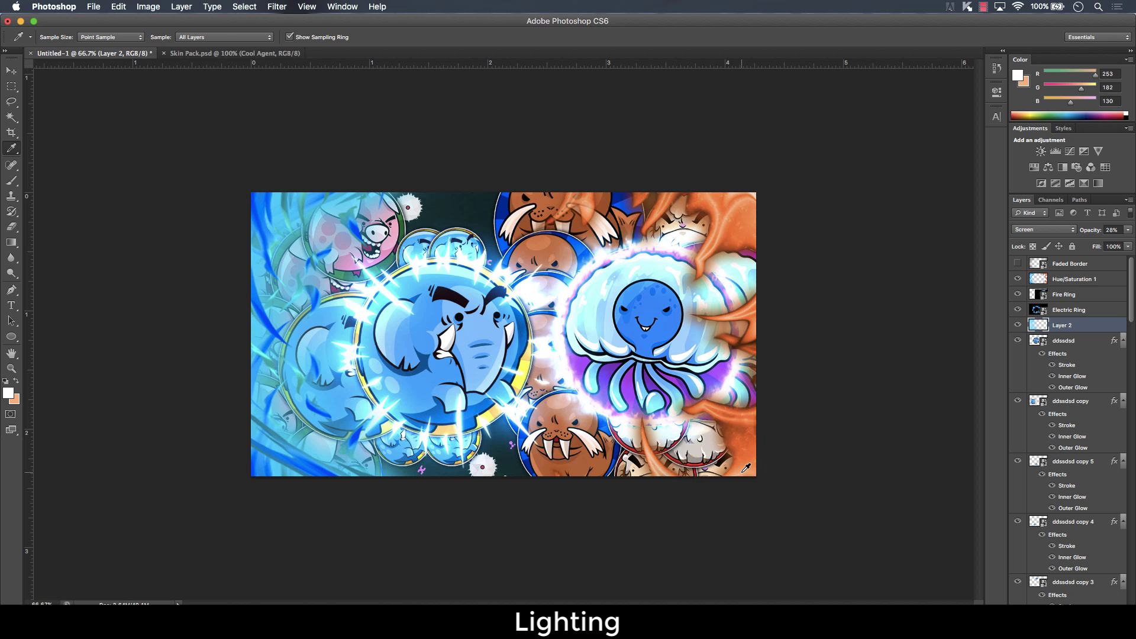
click(741, 474)
key(x)
click(12, 181)
click(1105, 631)
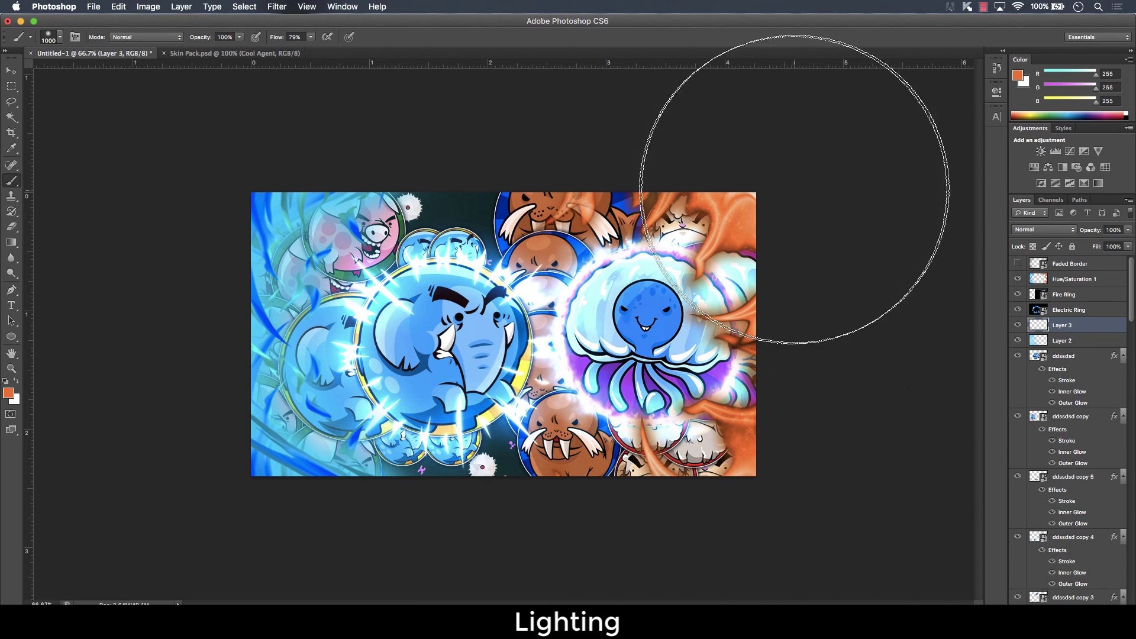
Paint a large soft orange glow along the right side of the artwork with a 1000 px brush on Layer 3.
mouse_move(794, 187)
mouse_down()
mouse_move(779, 114)
mouse_move(864, 388)
mouse_move(672, 95)
mouse_move(890, 404)
mouse_move(598, 567)
mouse_up()
click(11, 71)
click(1043, 230)
click(362, 235)
Add a soft white highlight beside the canvas's right edge on Layer 3 with a 1100 px brush.
key(x)
click(12, 181)
key(super+minus)
key(])
key(])
key(])
key(])
key(])
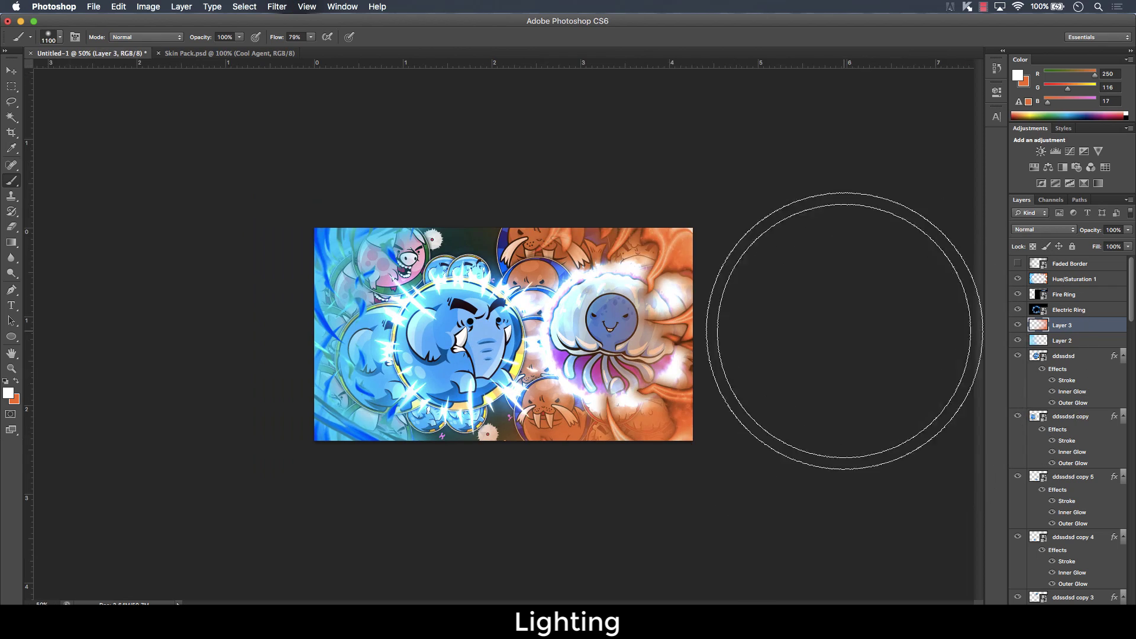
click(855, 330)
Compare blend modes on the orange glow layer, settle on Screen, and set its opacity to 77%.
click(12, 71)
key(super+equal)
key(super+equal)
click(1058, 231)
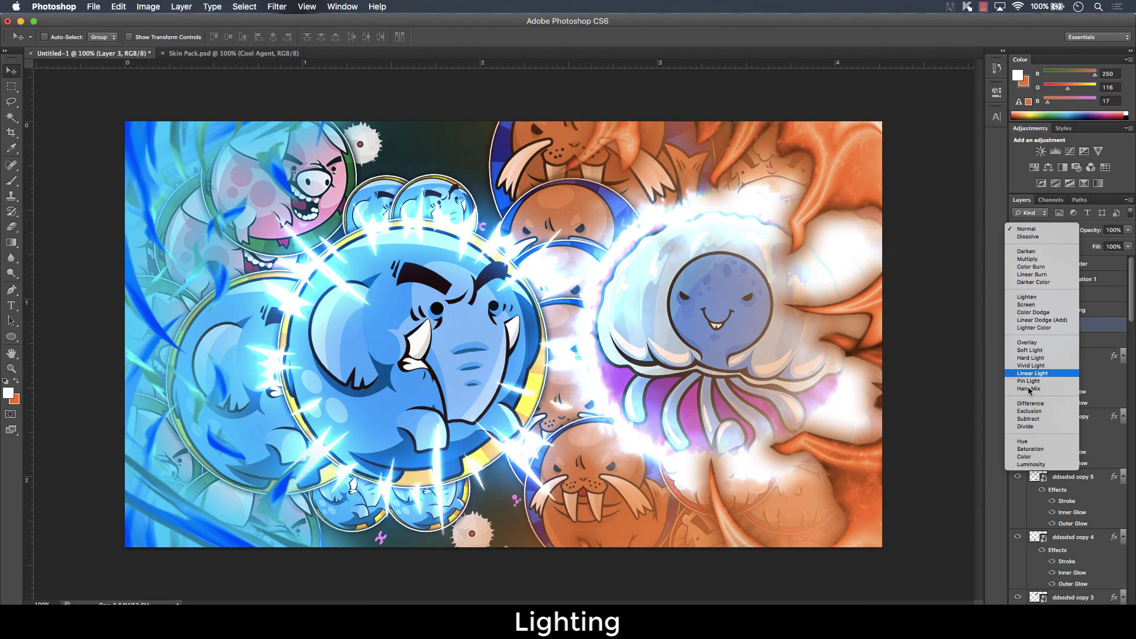
click(1032, 352)
click(1032, 230)
click(1031, 323)
click(1043, 230)
click(1041, 93)
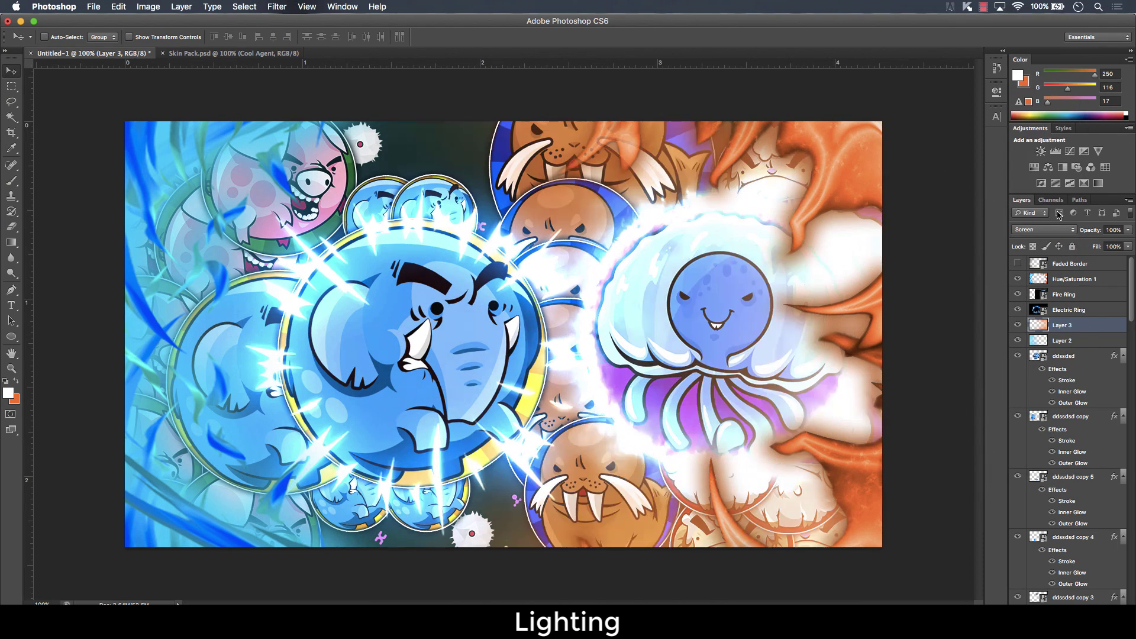
key(7)
key(7)
Add an empty layer above Layer 3 and paint a soft white light over the canvas's top centre with an 1100 px brush.
key(ctrl+v)
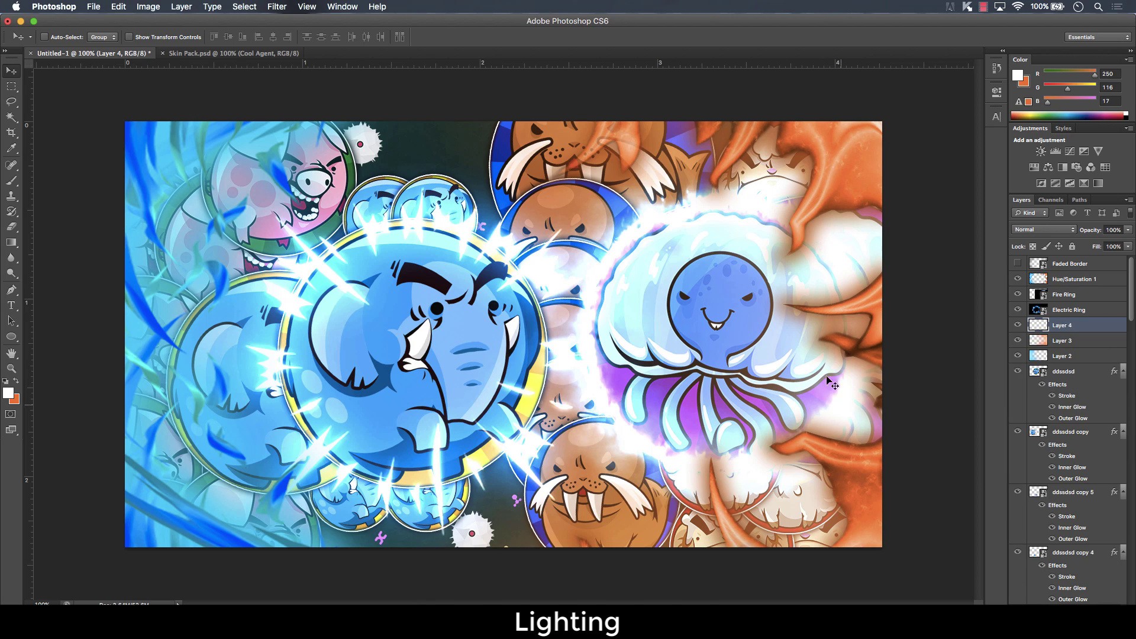
key(super+equal)
key(super+minus)
key(super+minus)
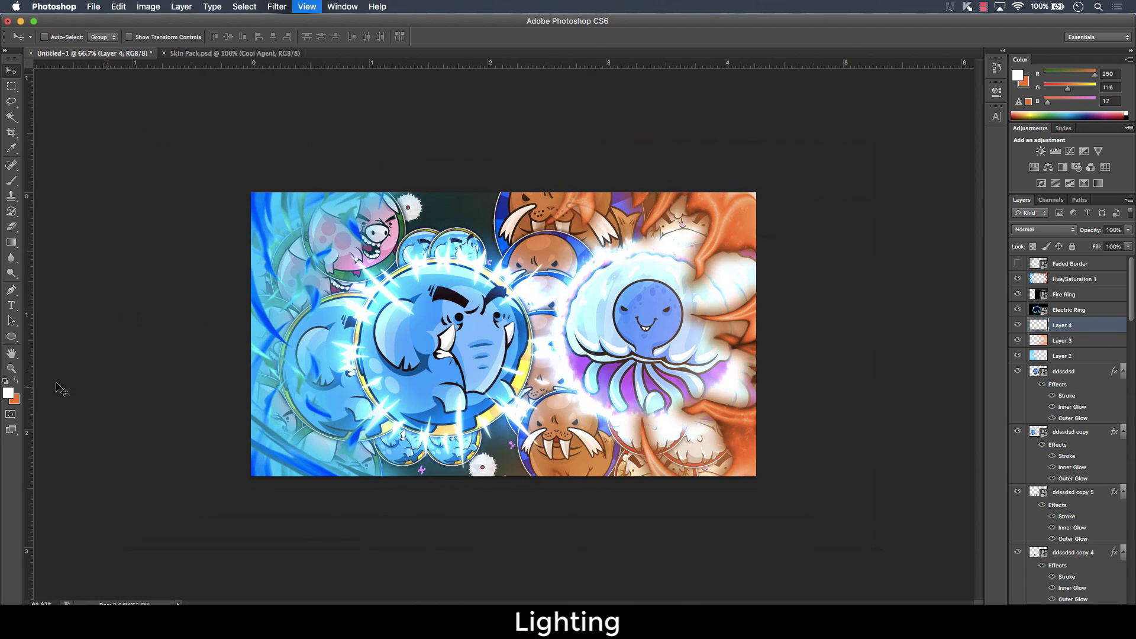
click(12, 182)
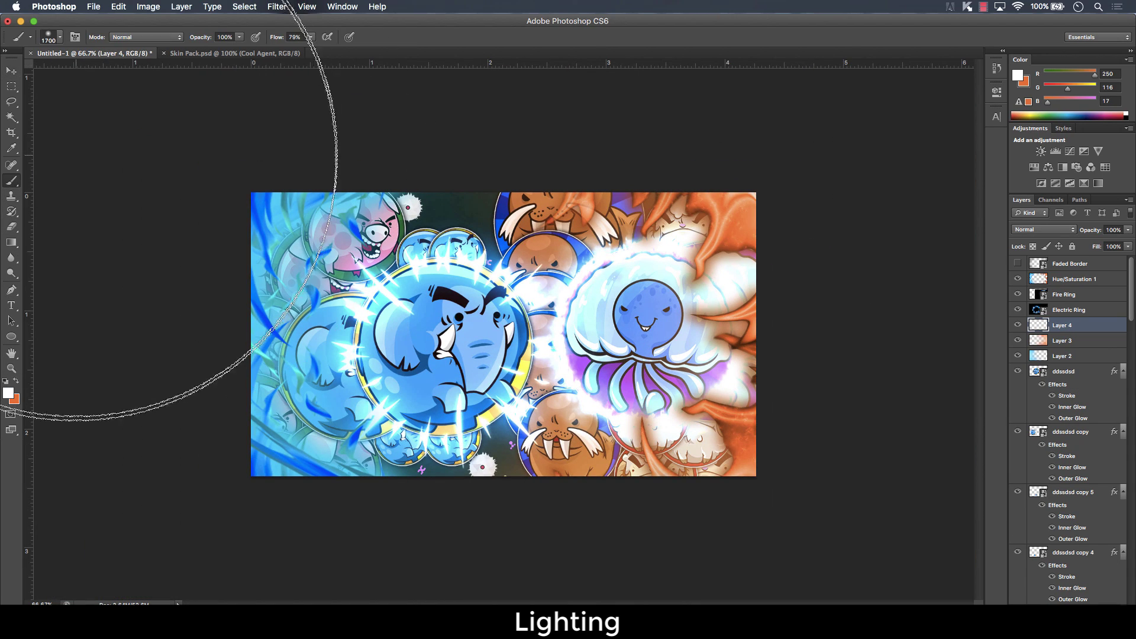
key(bracketleft)
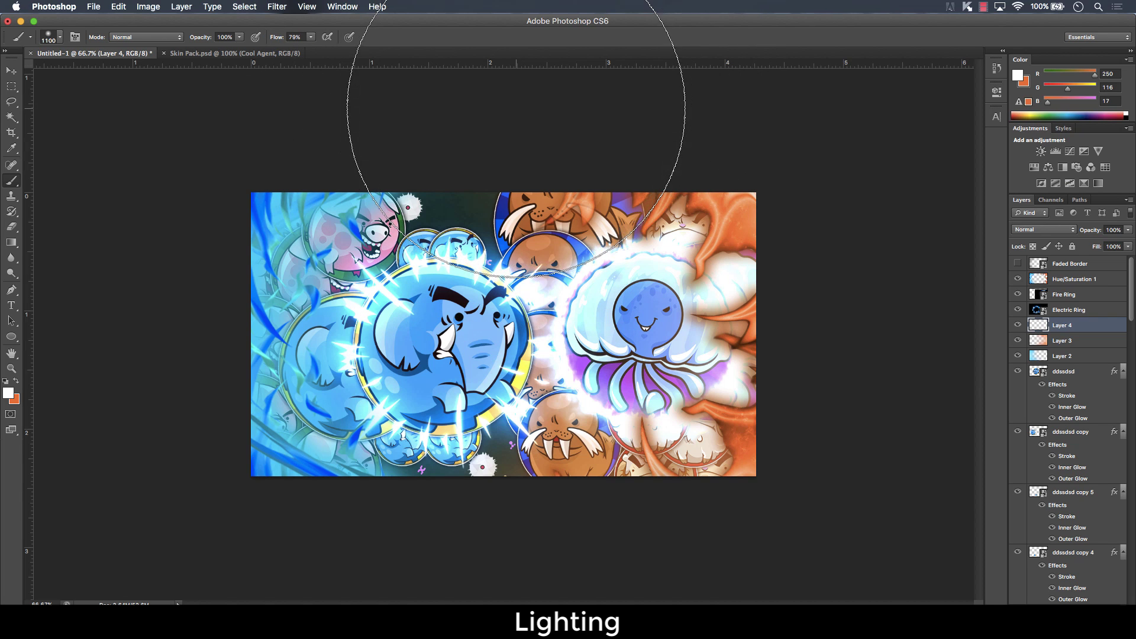
click(517, 109)
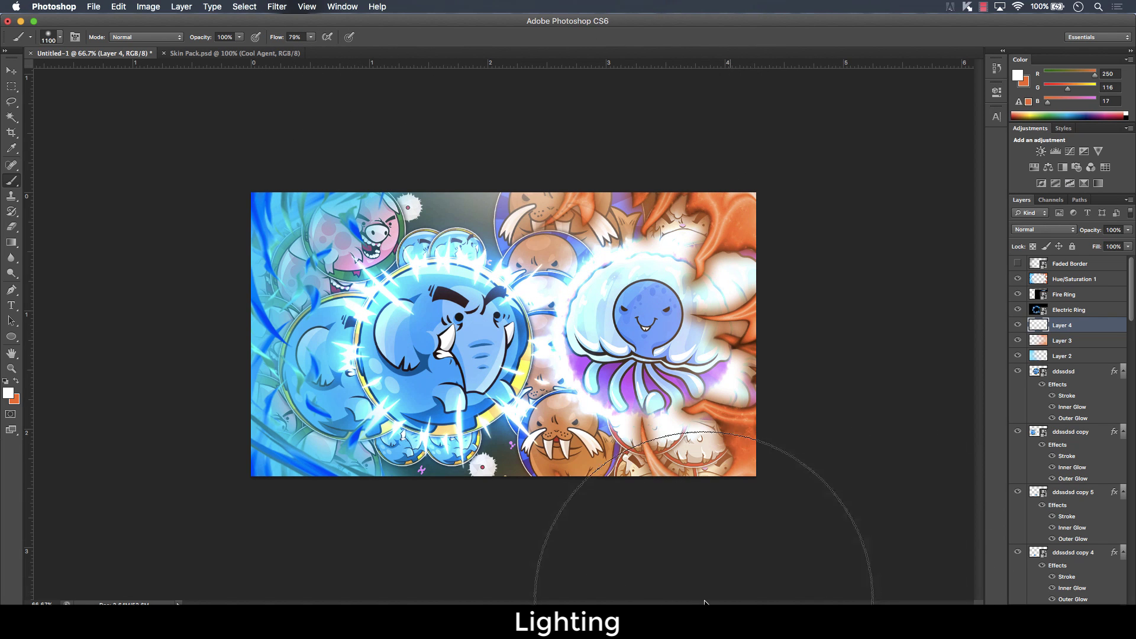
Set Layer 4's blend mode to Screen and enlarge its white light to about 161% with Free Transform.
key(shift+alt+s)
key(super+minus)
key(super+minus)
key(super+t)
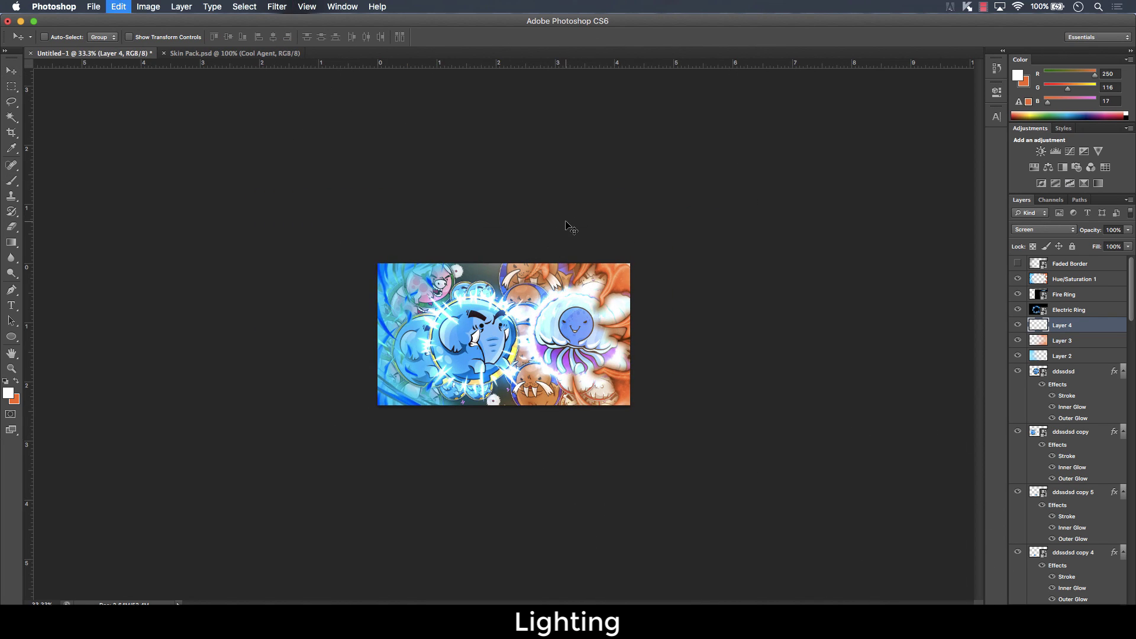
drag(632, 243, 786, 161)
drag(577, 284, 514, 354)
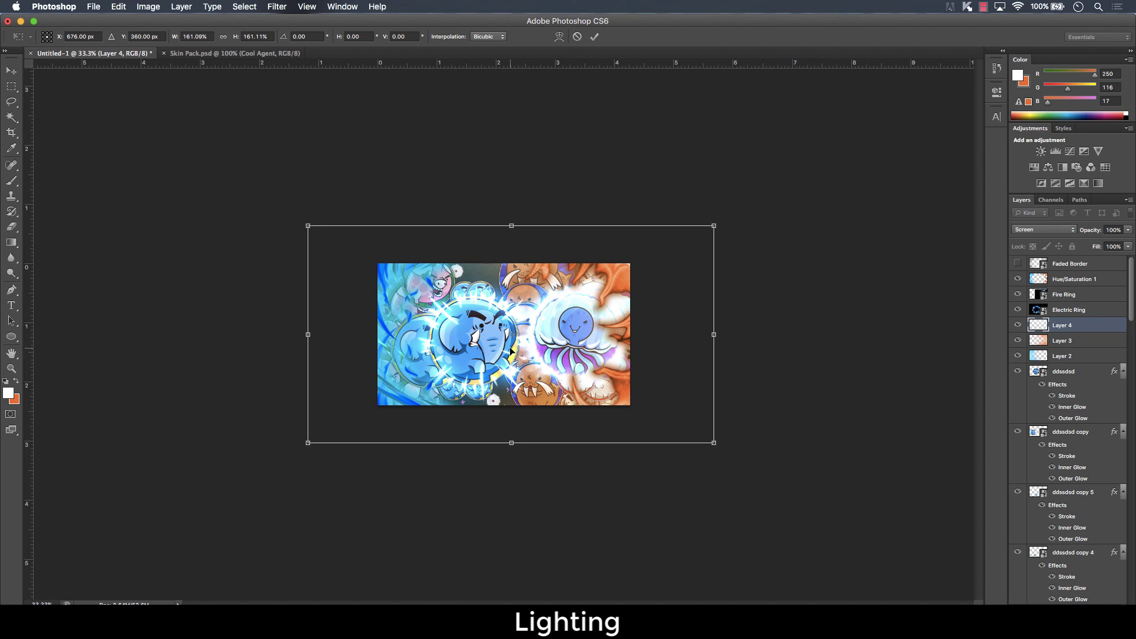
Move the enlarged light up to about Y 337 px, apply the transform, and show the Faded Border layer again.
key(super+plus)
key(super+plus)
key(super+plus)
mouse_move(555, 347)
mouse_down()
mouse_move(555, 322)
mouse_move(555, 334)
mouse_up()
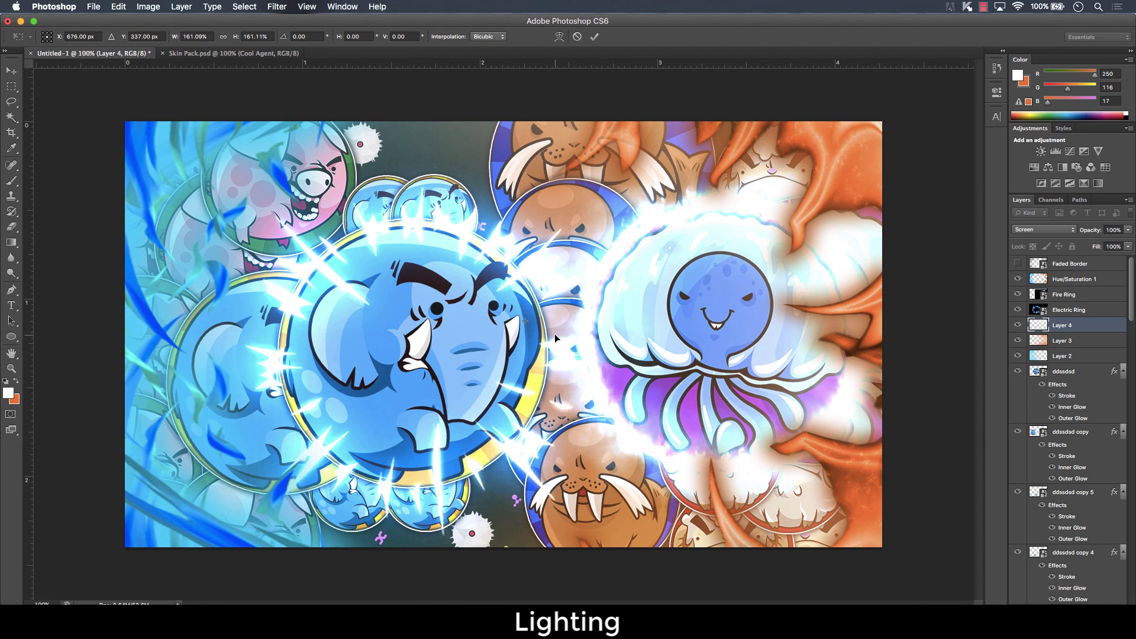
key(Return)
click(1015, 264)
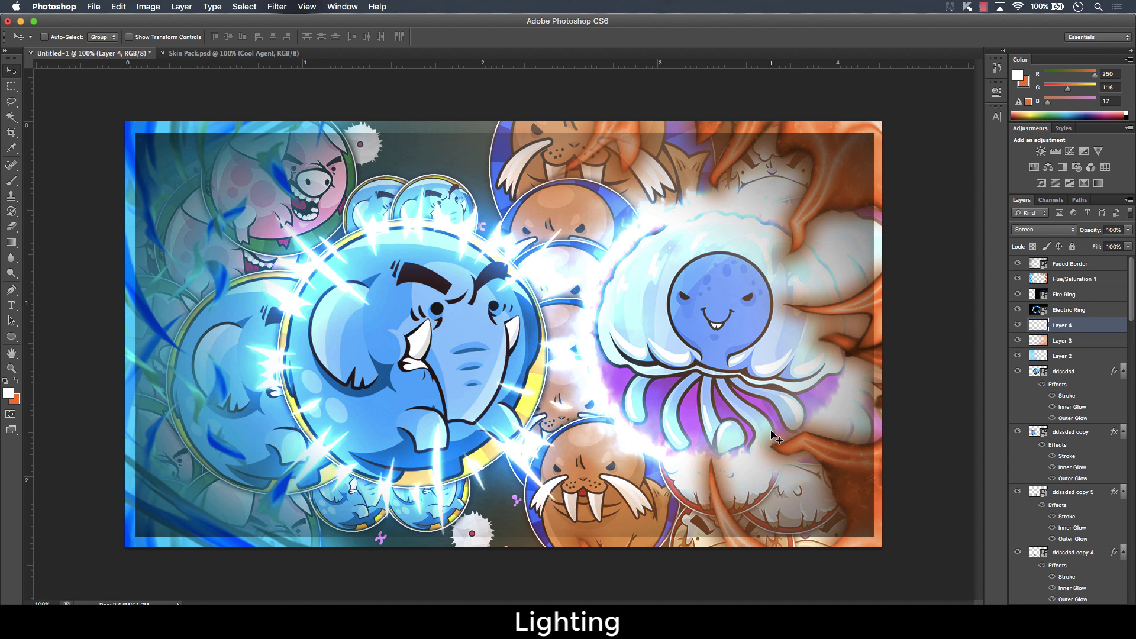
key(super+minus)
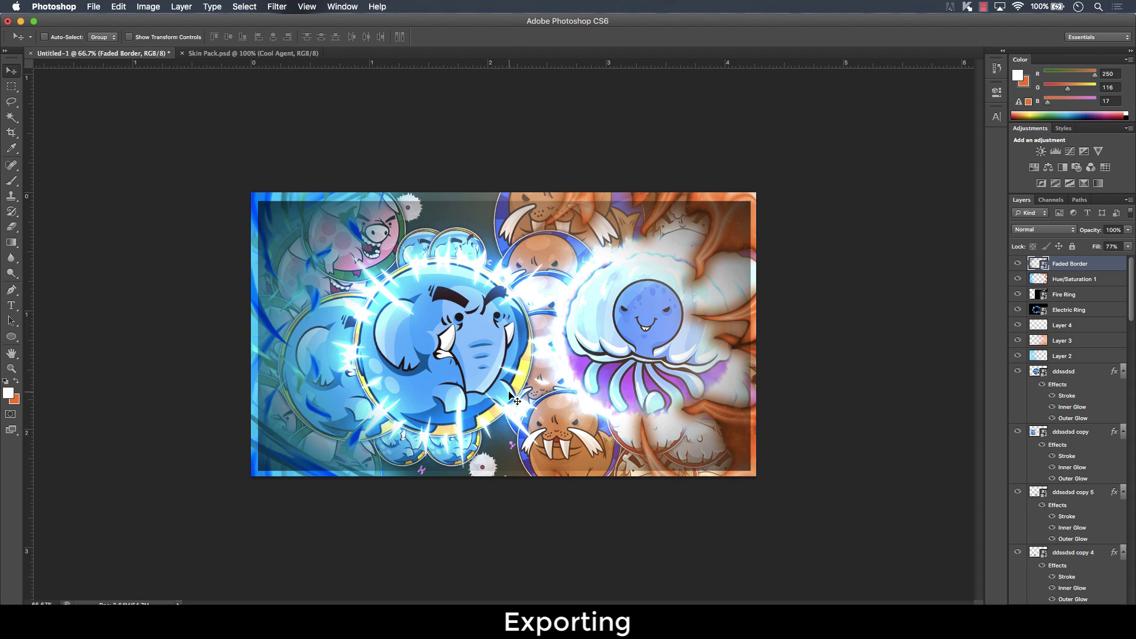
Save a JPEG copy of the artwork as Thumbnail Tutorial on the Desktop, at quality 12, Progressive with 3 scans.
click(93, 6)
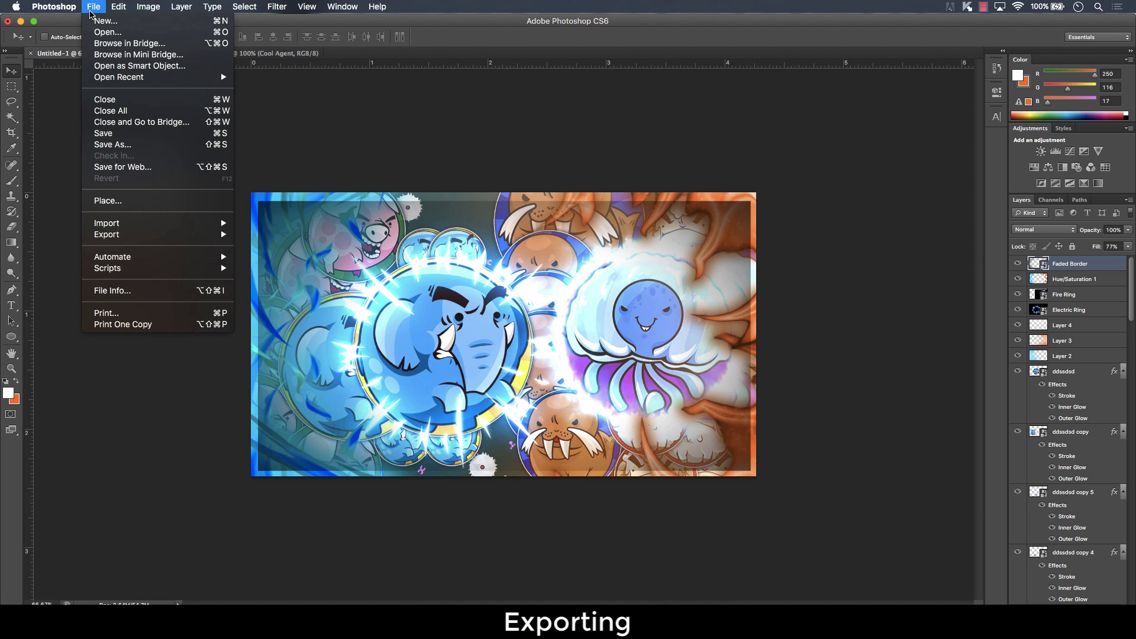
click(139, 152)
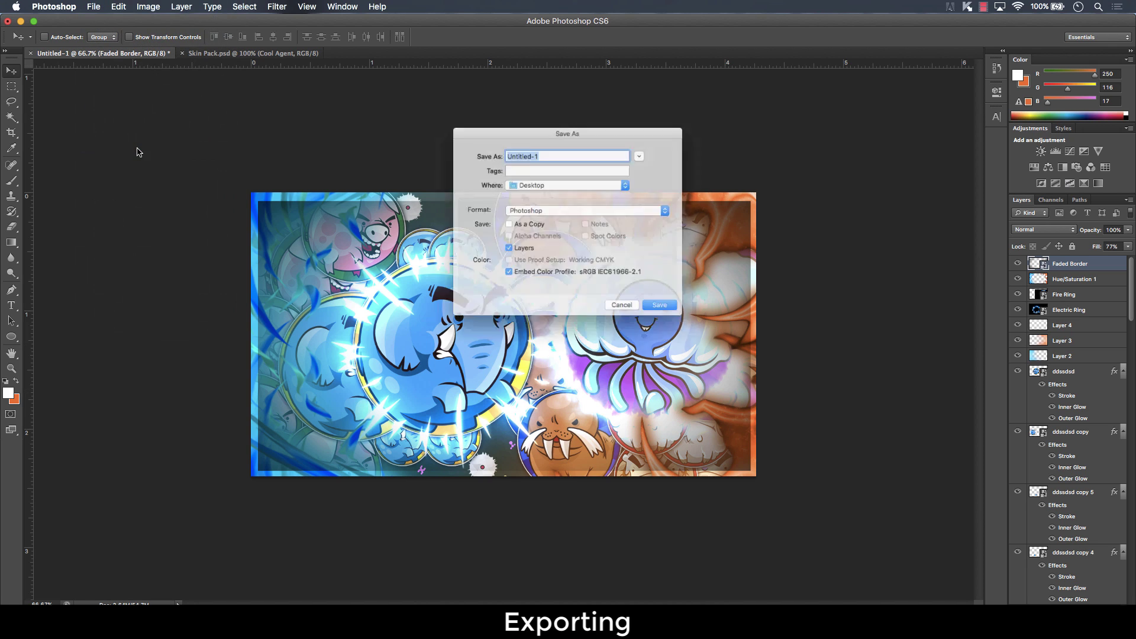
click(550, 212)
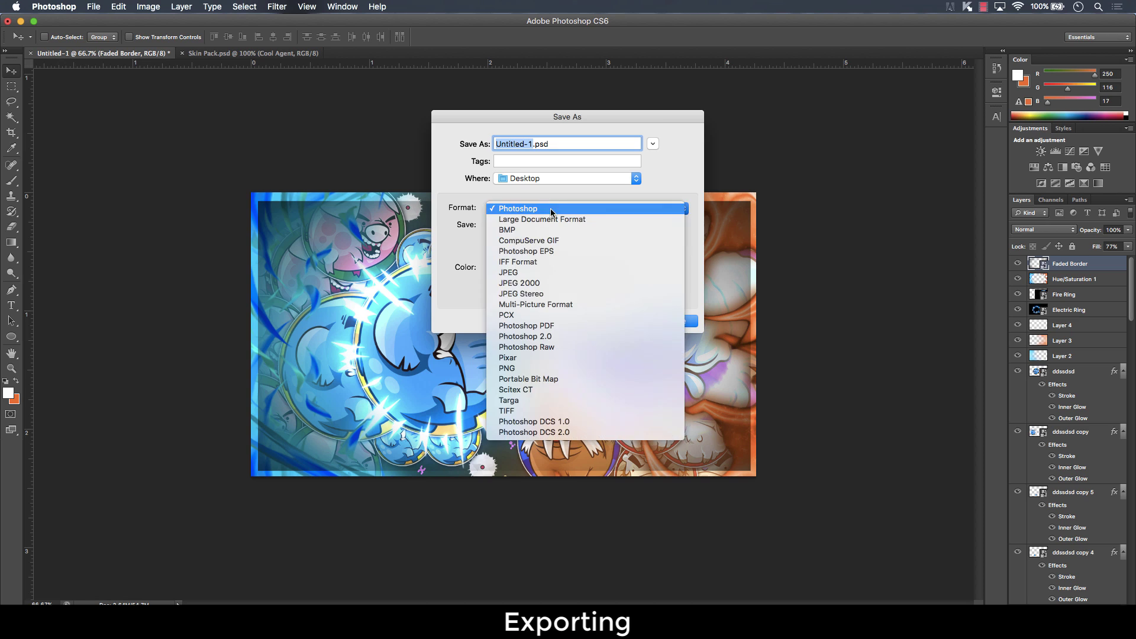
click(548, 272)
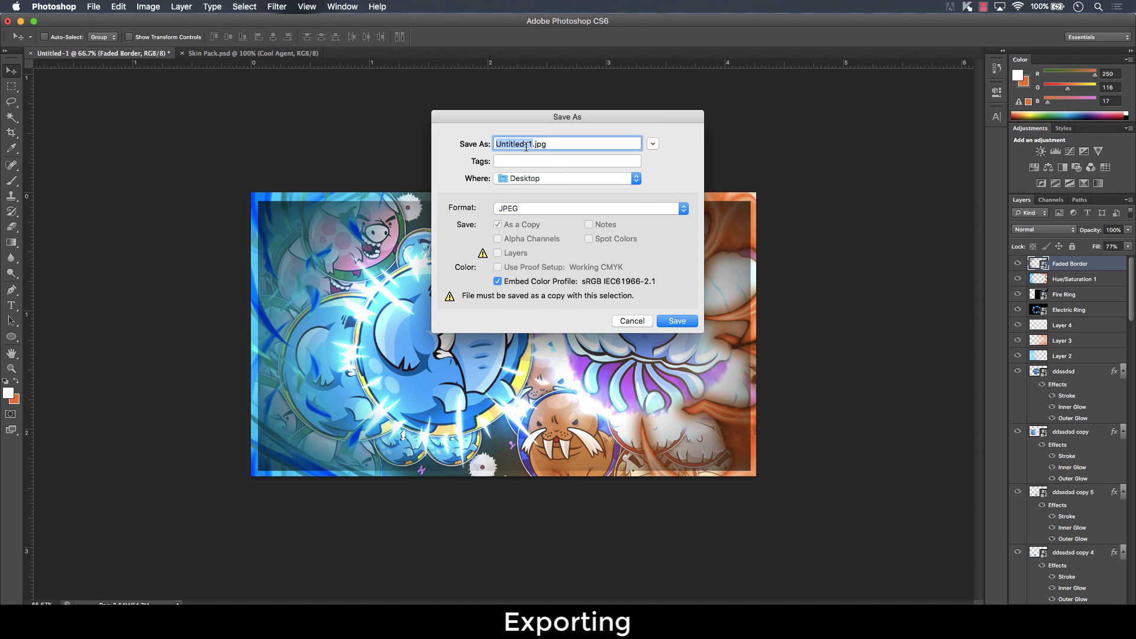
text(Thumbnail Tutorial)
click(677, 321)
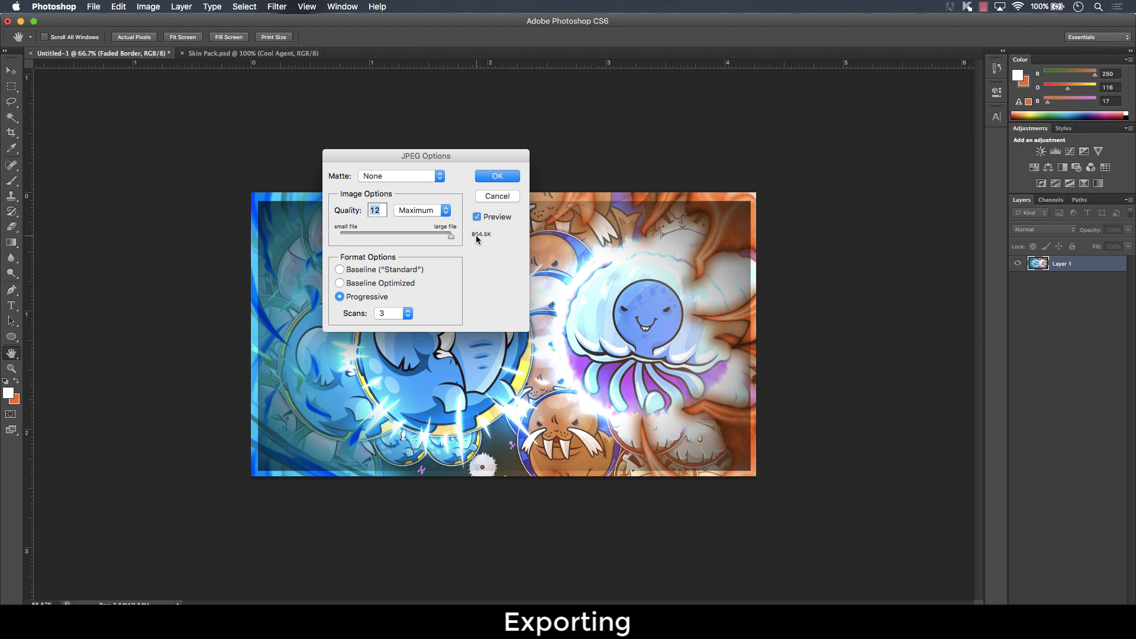
click(496, 178)
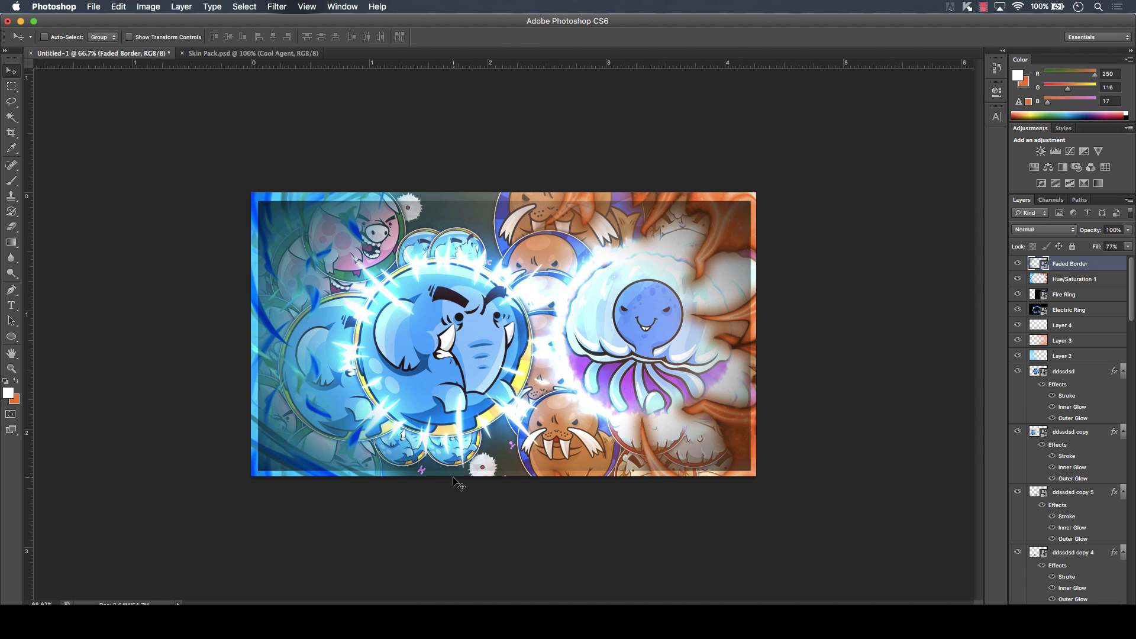